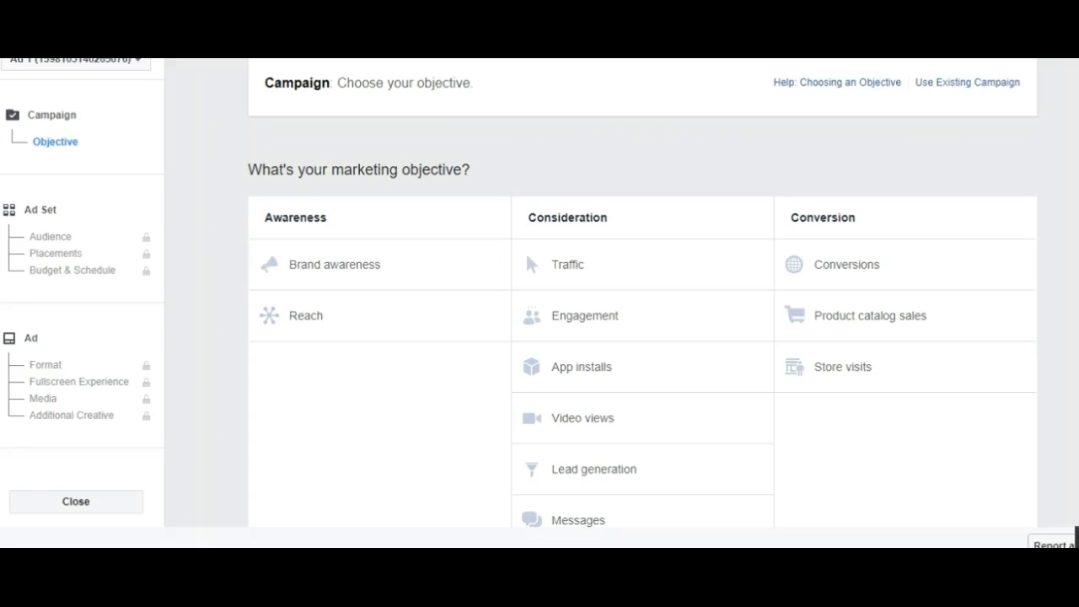
pyautogui.scroll(-1, 396, 370)
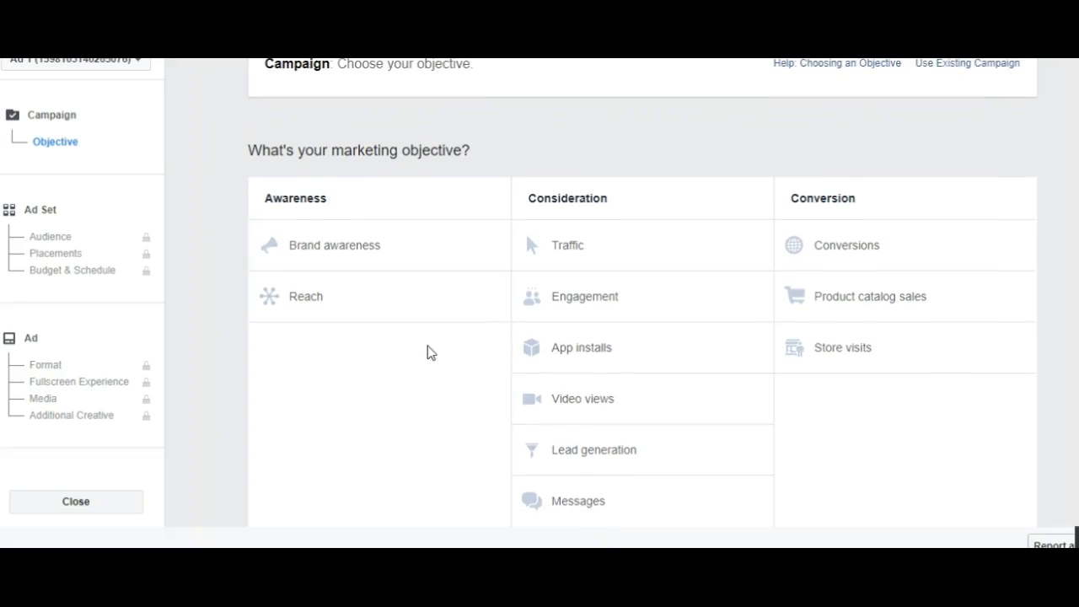
pyautogui.click(596, 407)
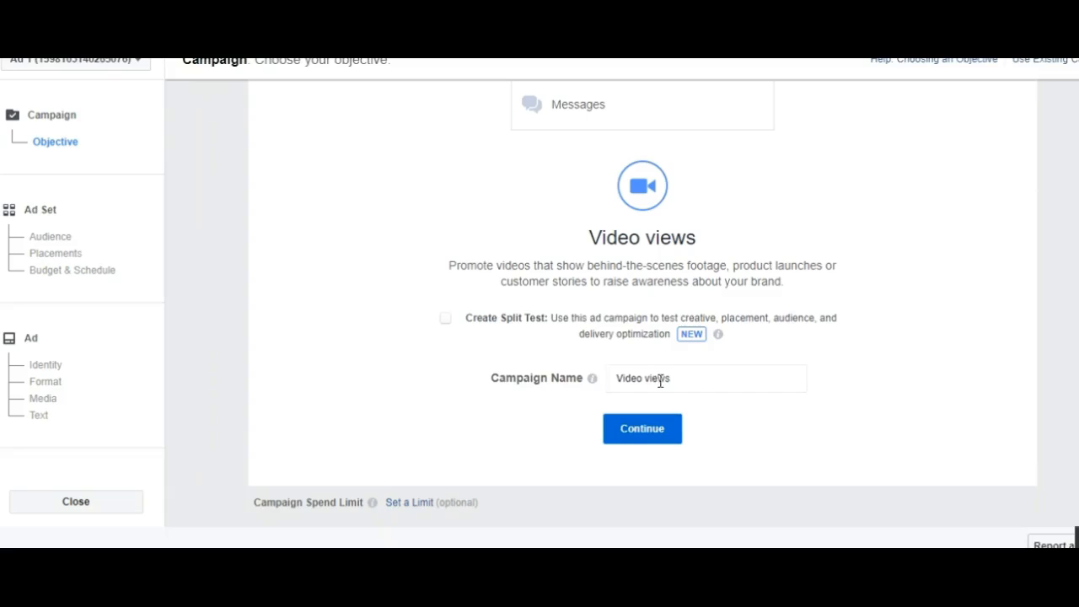
pyautogui.click(655, 436)
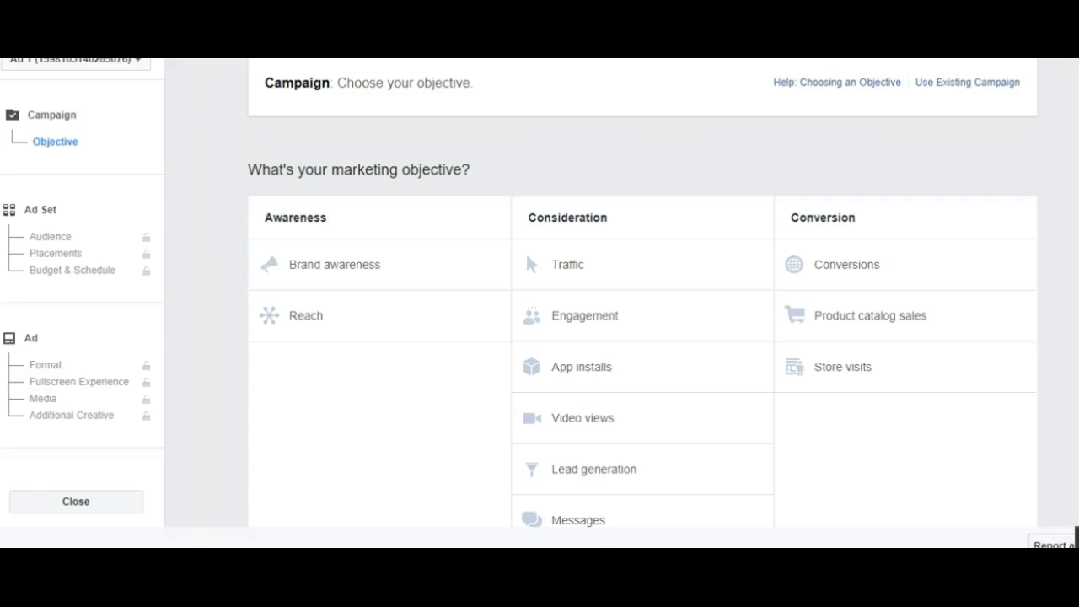
# Step: Choose Video views as the marketing objective and continue to the ad set with the campaign name Video views
pyautogui.scroll(-1, 396, 372)
pyautogui.scroll(-1, 393, 365)
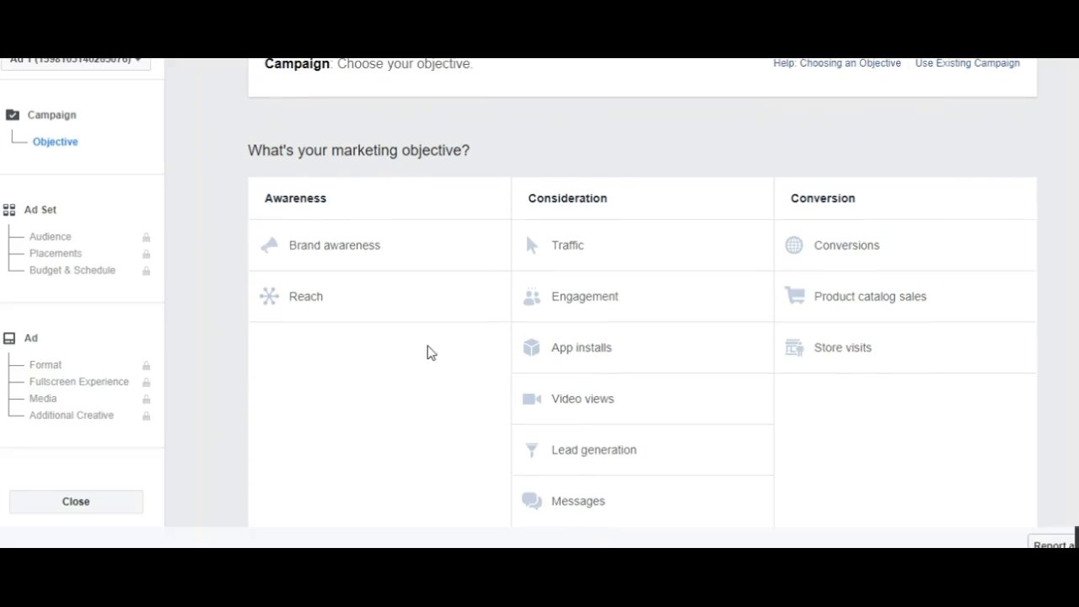
pyautogui.click(594, 399)
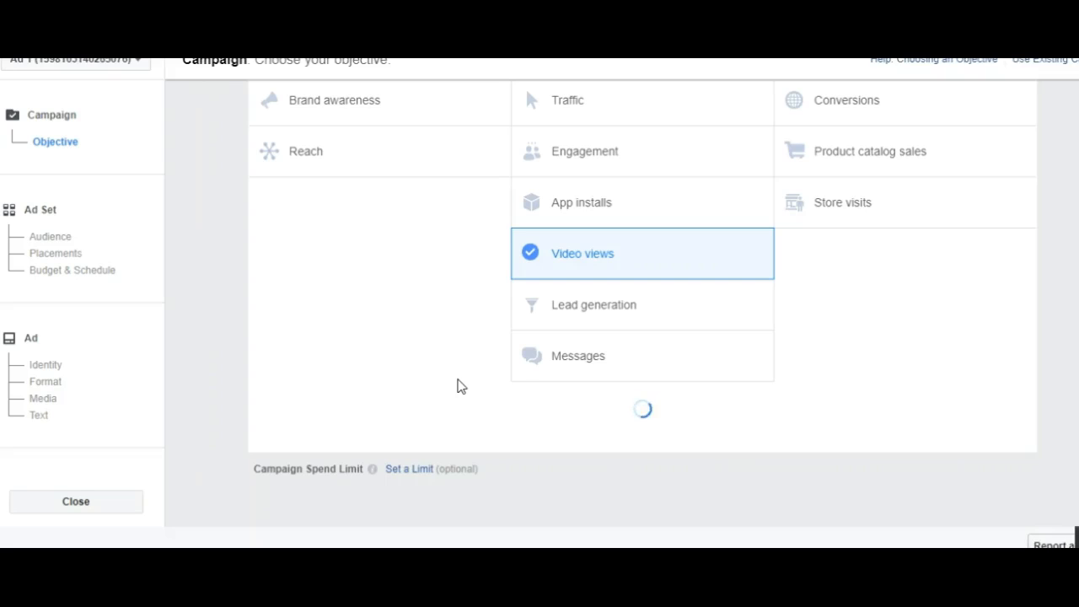
pyautogui.scroll(-3, 462, 386)
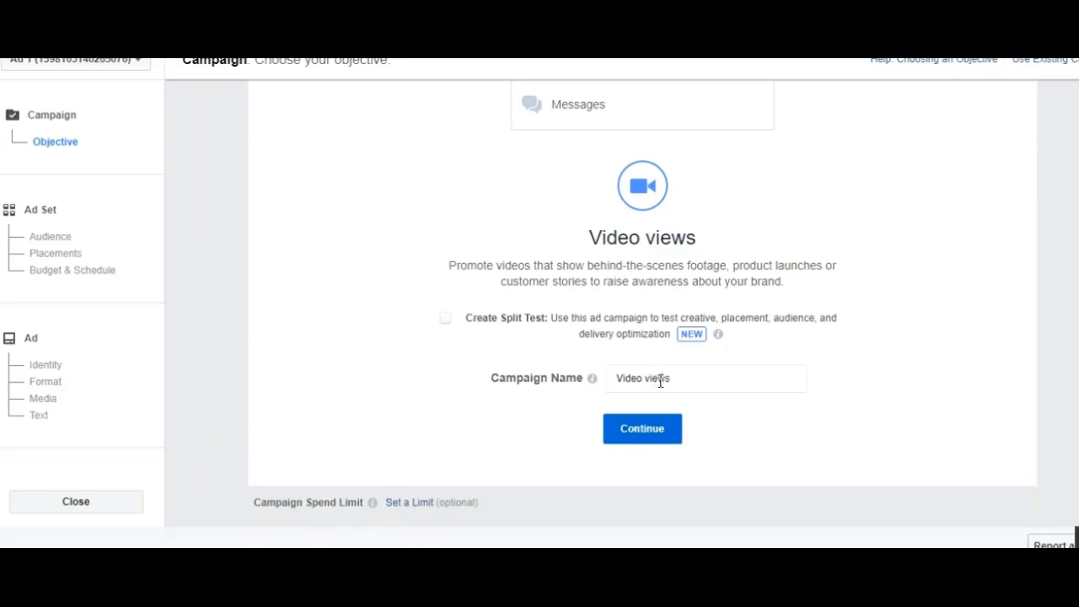
pyautogui.click(654, 435)
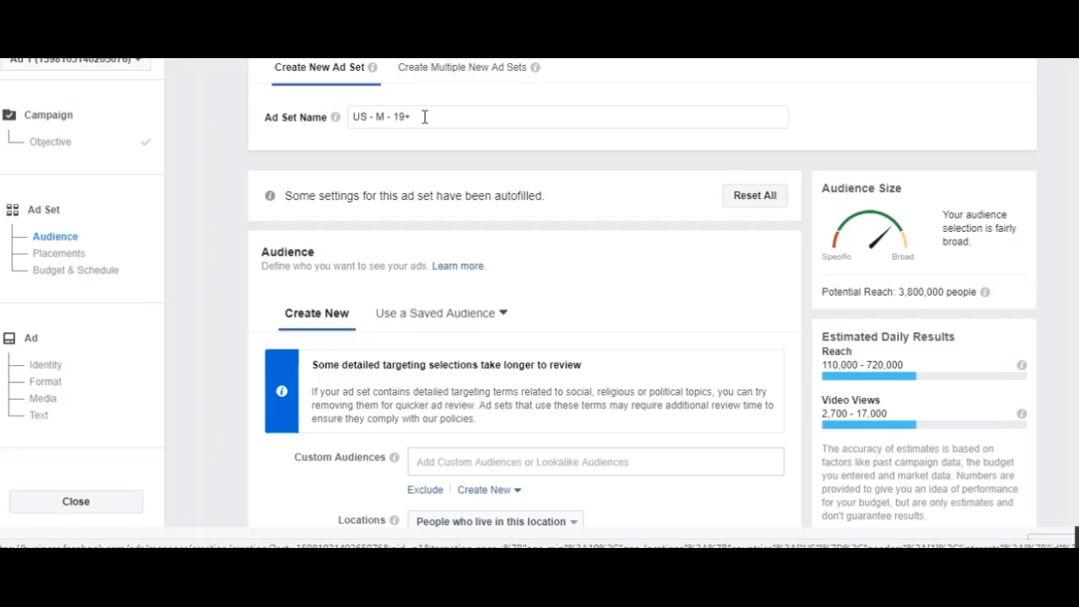
# Step: Rename the ad set to "US - M - 19 - 35 - Regge"
pyautogui.press('XF86AudioRaiseVolume')
pyautogui.click(418, 118)
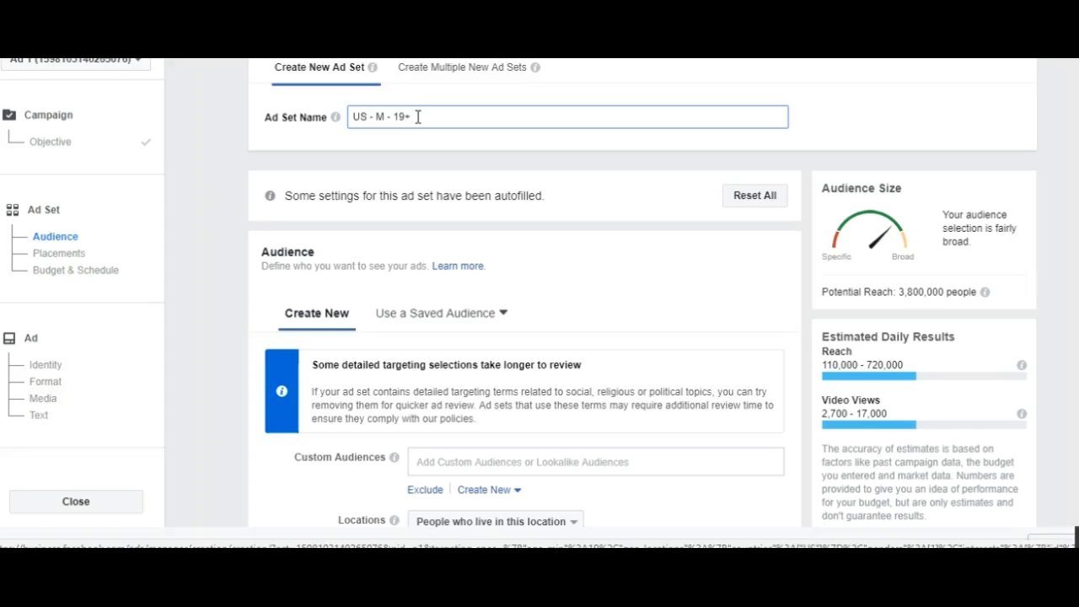
pyautogui.press('BackSpace')
pyautogui.write('-')
pyautogui.press('BackSpace')
pyautogui.press('BackSpace')
pyautogui.write('- 35 - Regge')
# Step: Set the audience's maximum age to 35
pyautogui.scroll(-3, 455, 189)
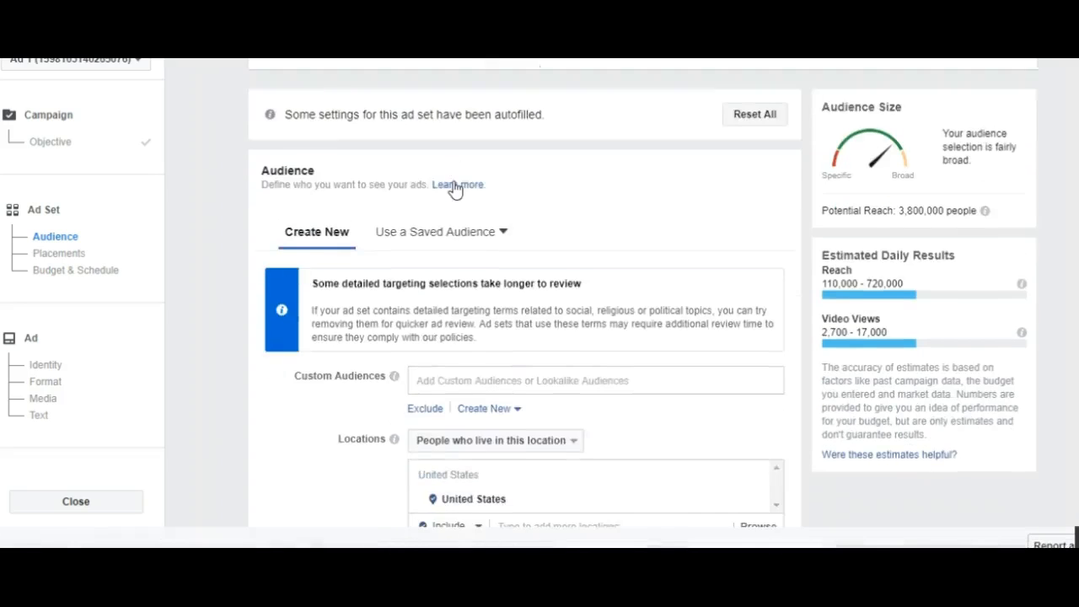
pyautogui.scroll(2, 590, 198)
pyautogui.scroll(-3, 670, 210)
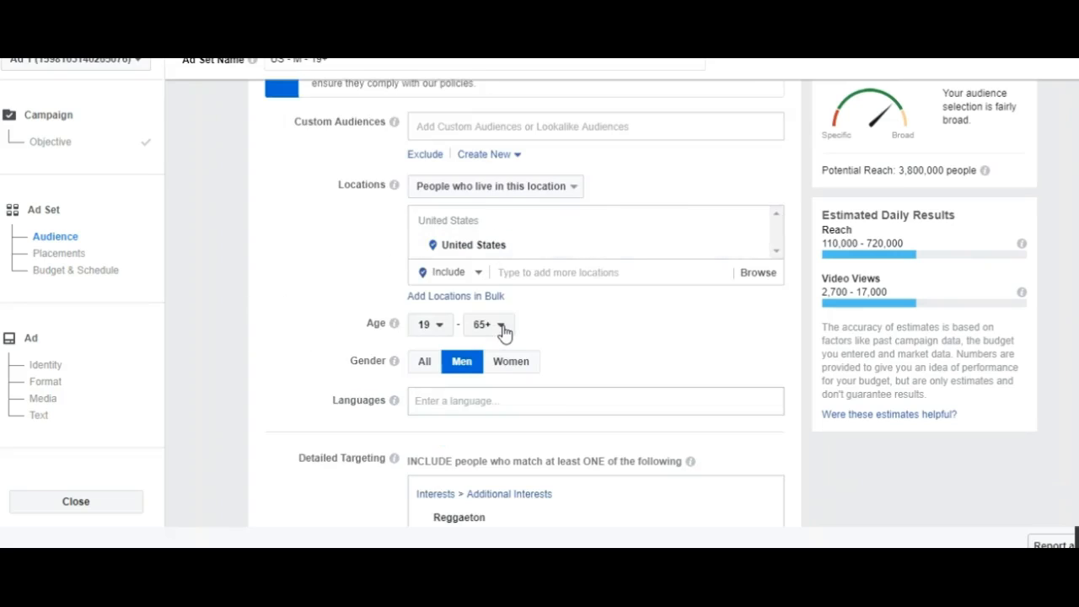
pyautogui.click(501, 326)
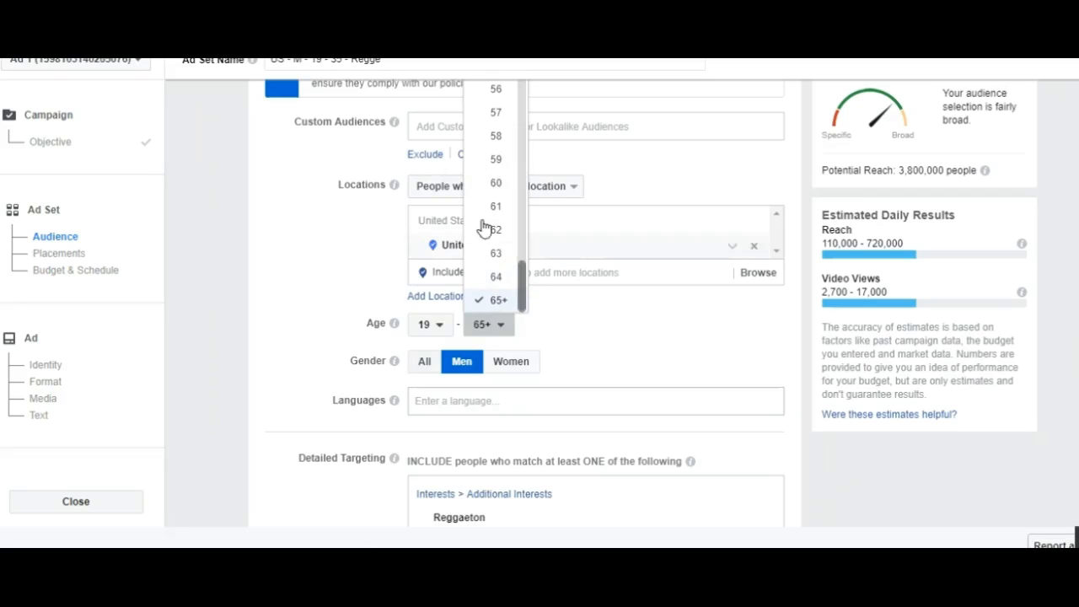
pyautogui.scroll(1, 468, 274)
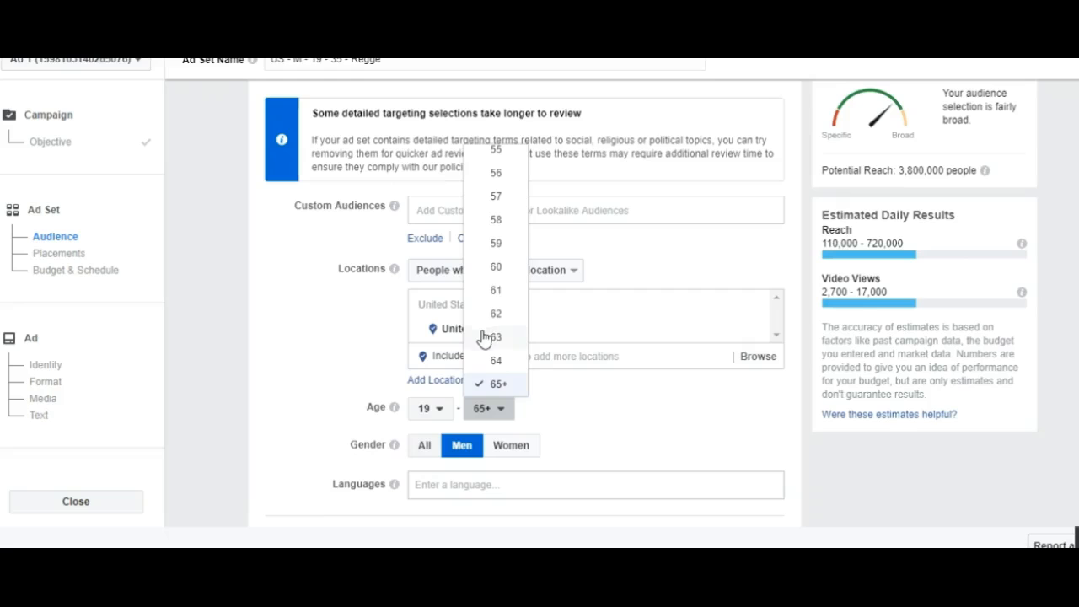
pyautogui.scroll(5, 506, 361)
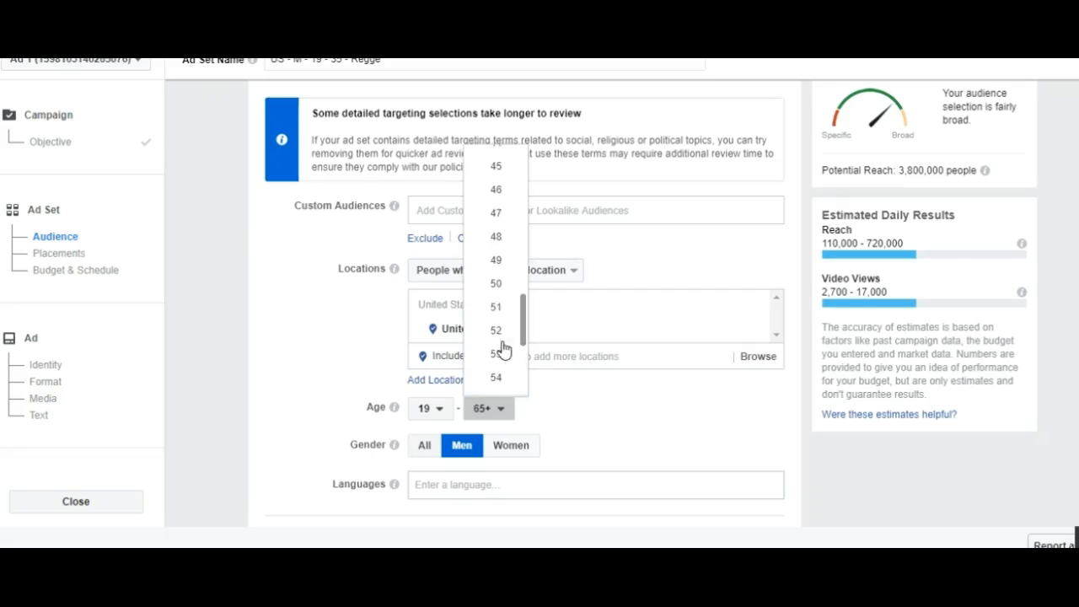
pyautogui.scroll(4, 506, 286)
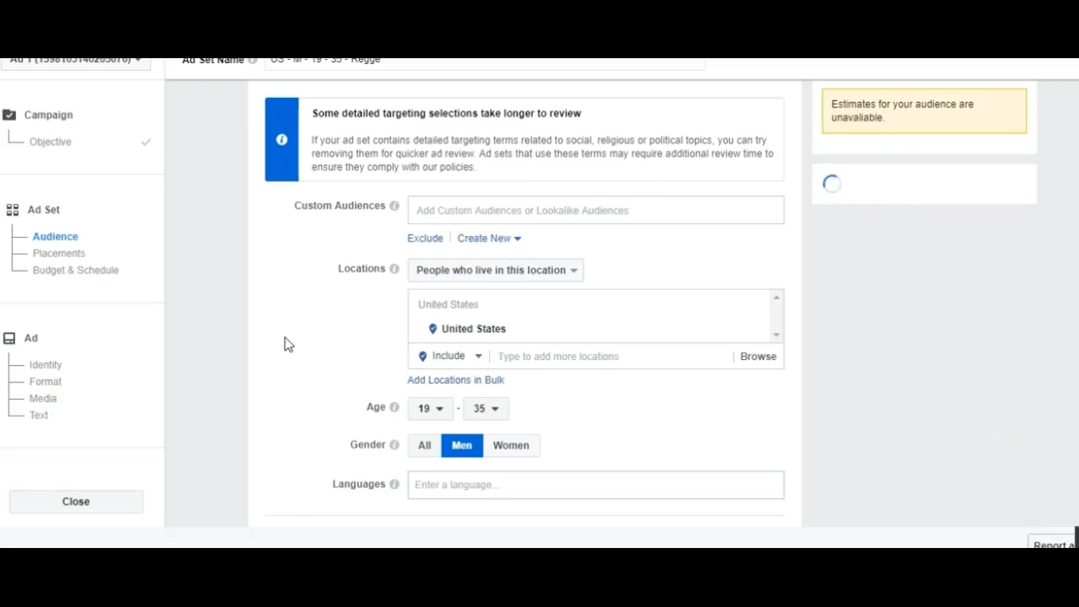
# Step: Review the audience's location, age, gender and language settings and the Reggaeton interest under detailed targeting
pyautogui.scroll(-1, 303, 336)
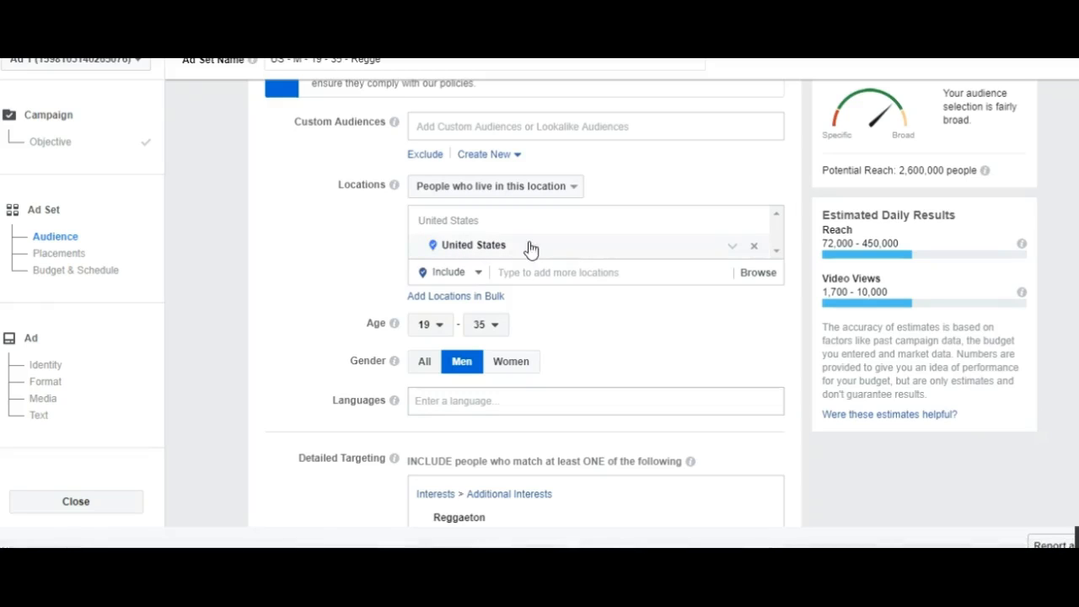
pyautogui.scroll(-1, 321, 262)
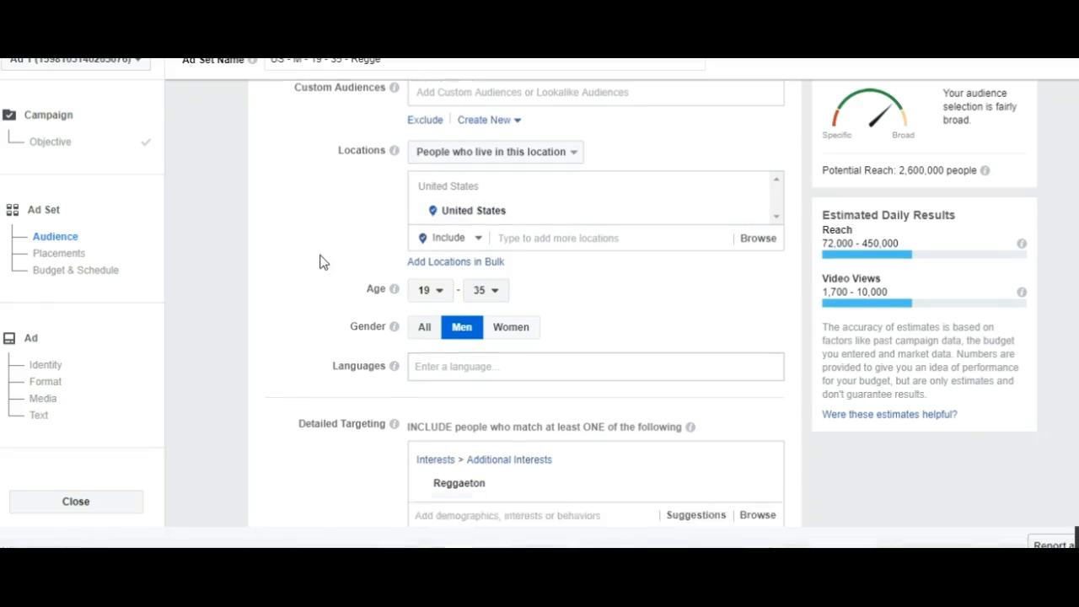
pyautogui.scroll(-3, 295, 257)
pyautogui.scroll(2, 295, 253)
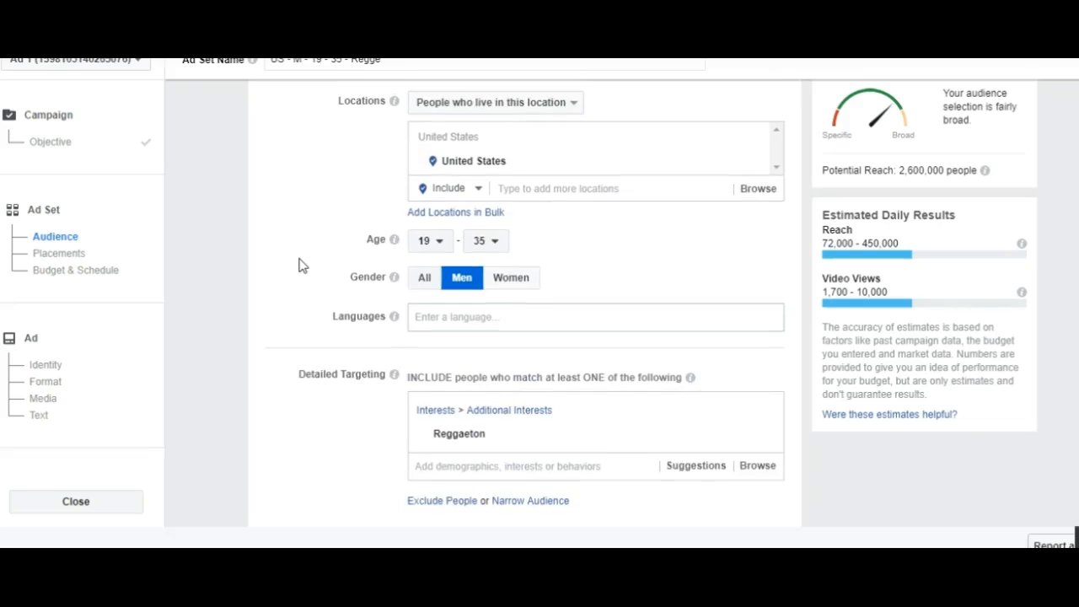
pyautogui.scroll(-2, 301, 269)
pyautogui.scroll(2, 304, 276)
pyautogui.scroll(1, 303, 277)
pyautogui.scroll(-6, 305, 270)
pyautogui.scroll(2, 309, 268)
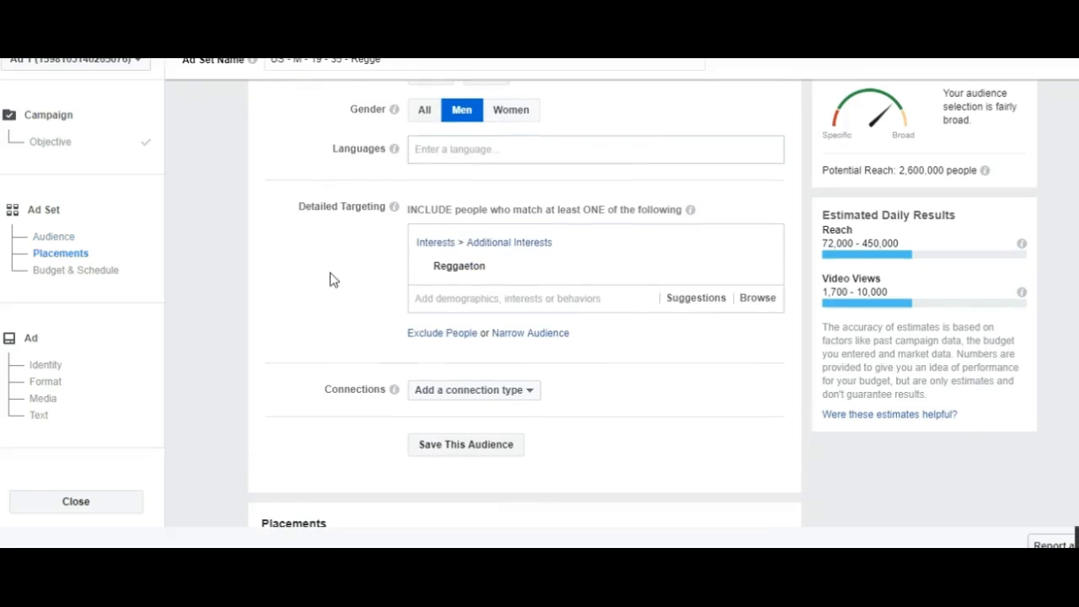
pyautogui.moveTo(464, 280)
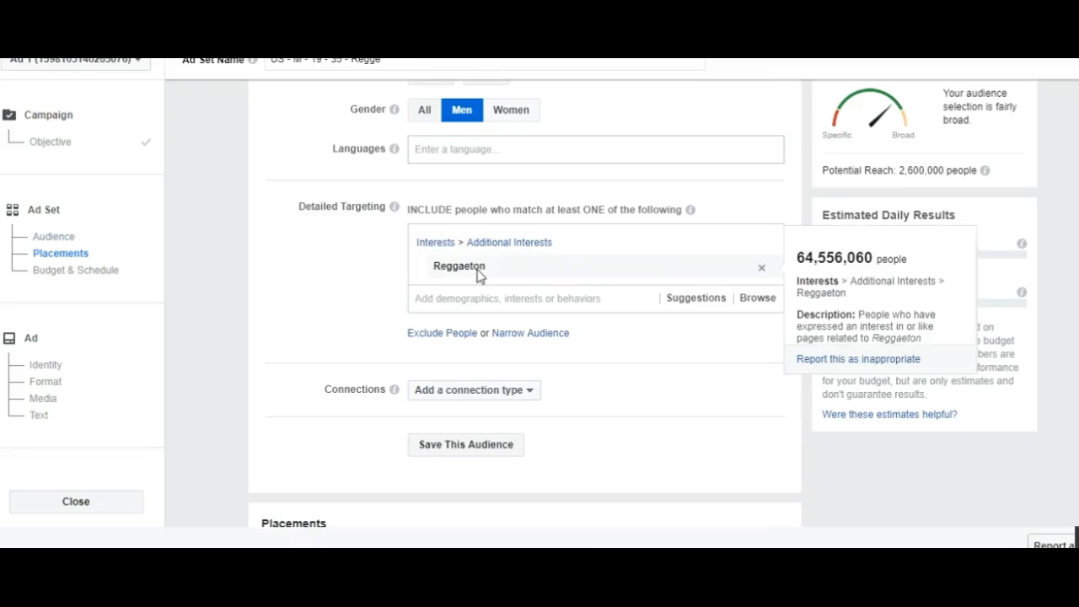
pyautogui.scroll(-2, 366, 270)
pyautogui.scroll(1, 366, 275)
pyautogui.scroll(1, 366, 275)
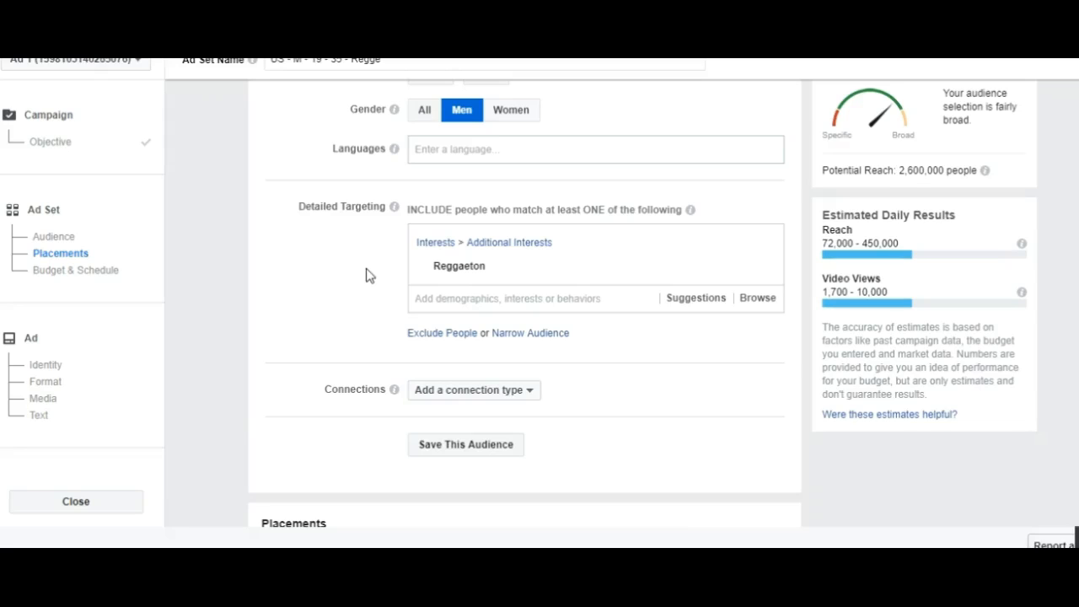
pyautogui.press('XF86AudioRaiseVolume')
# Step: Add the interests Lamborghini, Nicky Jam and Maluma (singer) to the included detailed targeting
pyautogui.scroll(-1, 363, 253)
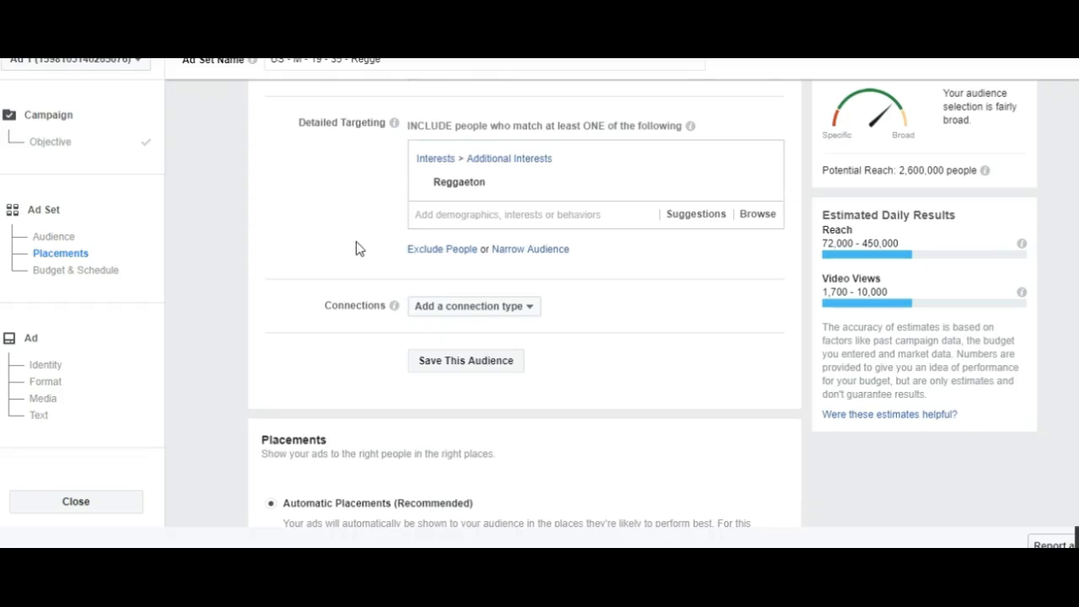
pyautogui.click(463, 215)
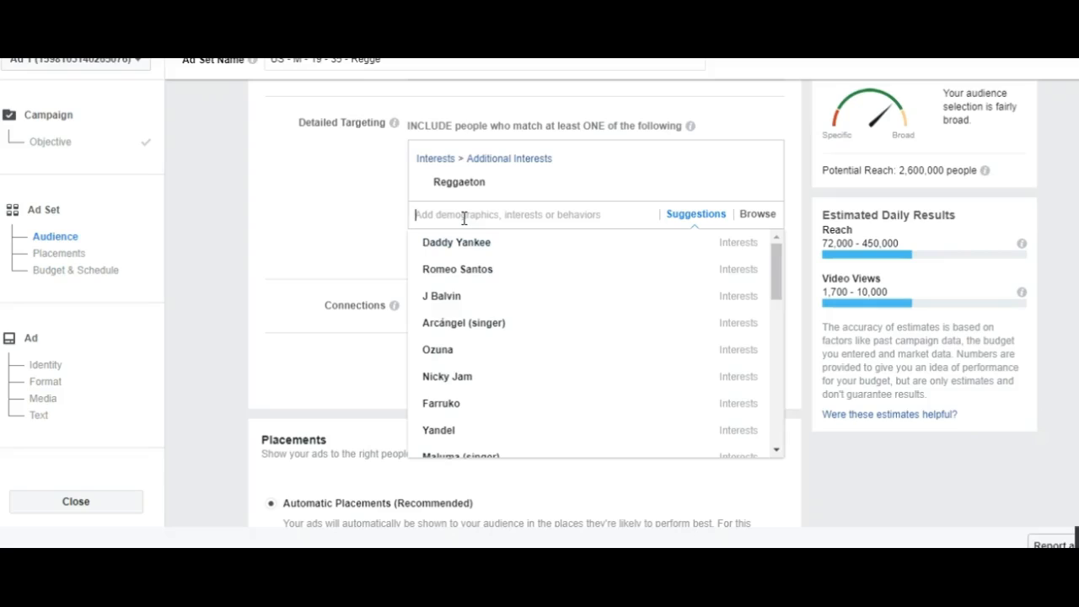
pyautogui.write('la')
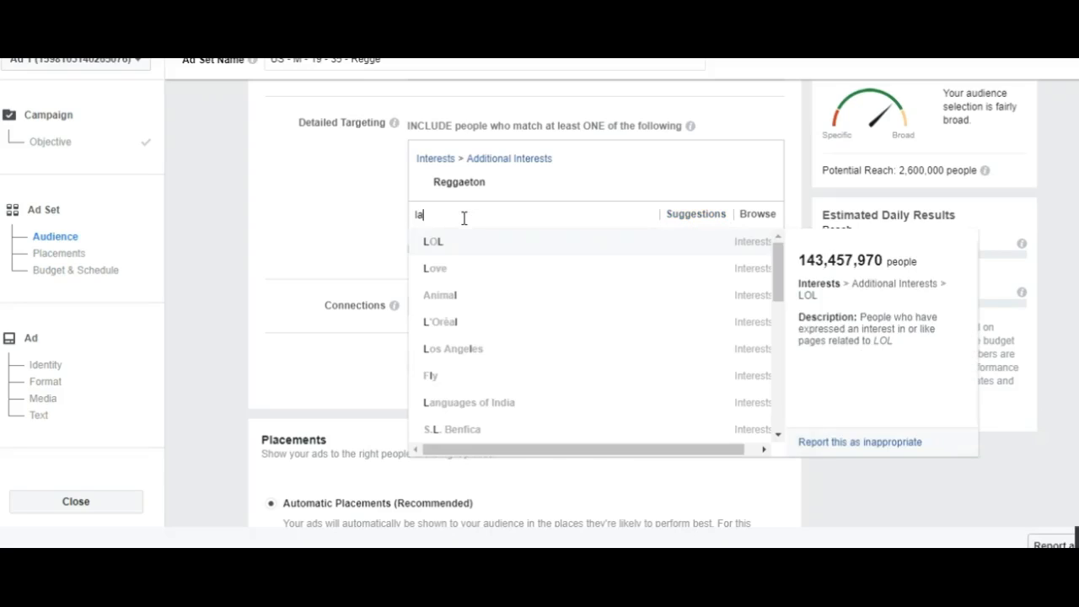
pyautogui.write('m')
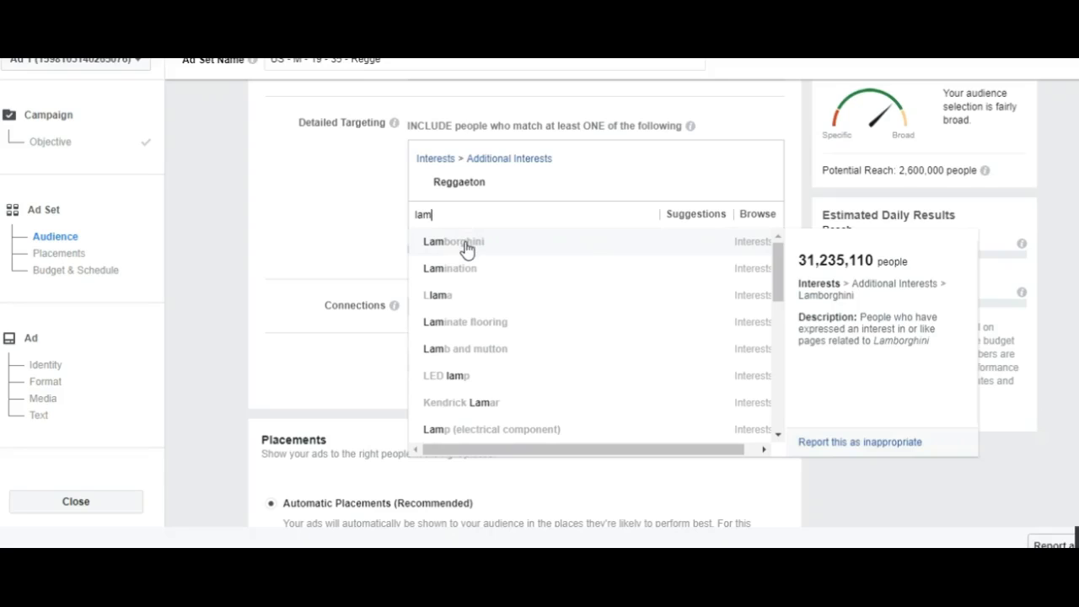
pyautogui.click(468, 245)
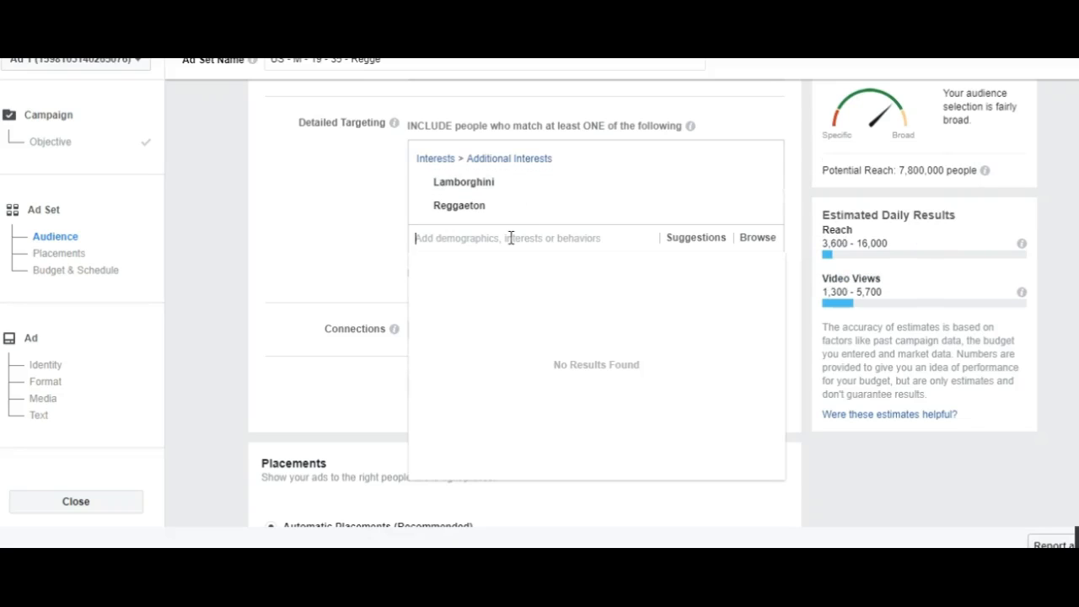
pyautogui.write('nicky ja')
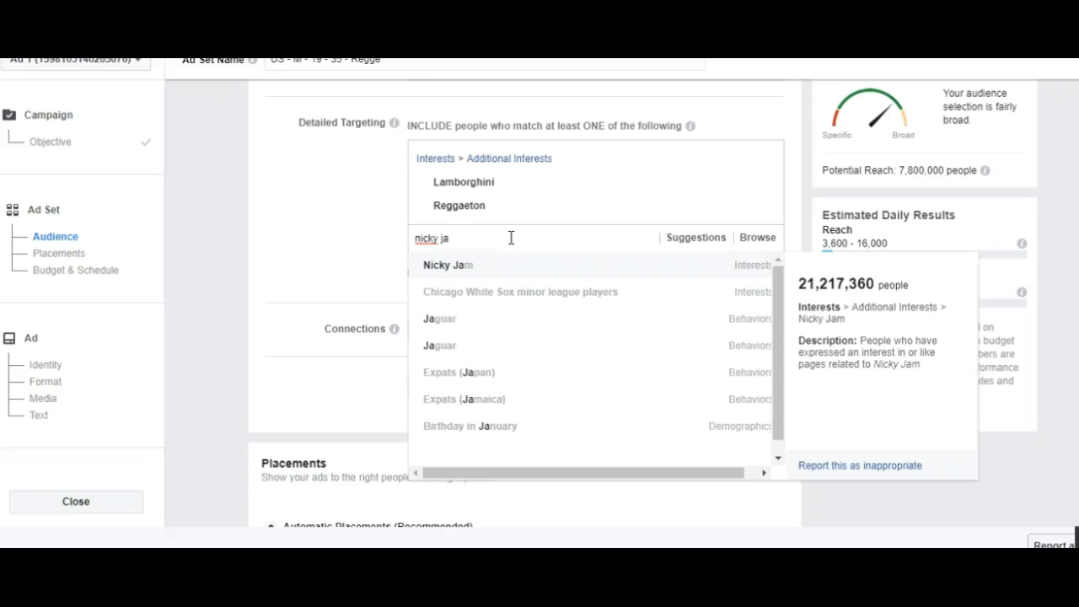
pyautogui.click(469, 263)
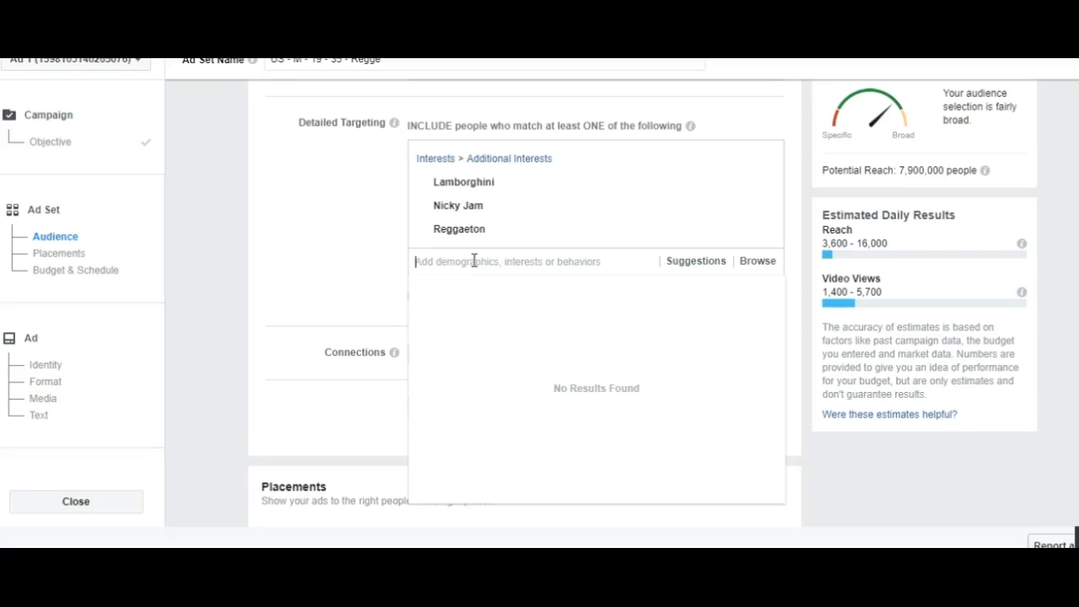
pyautogui.write('maluma')
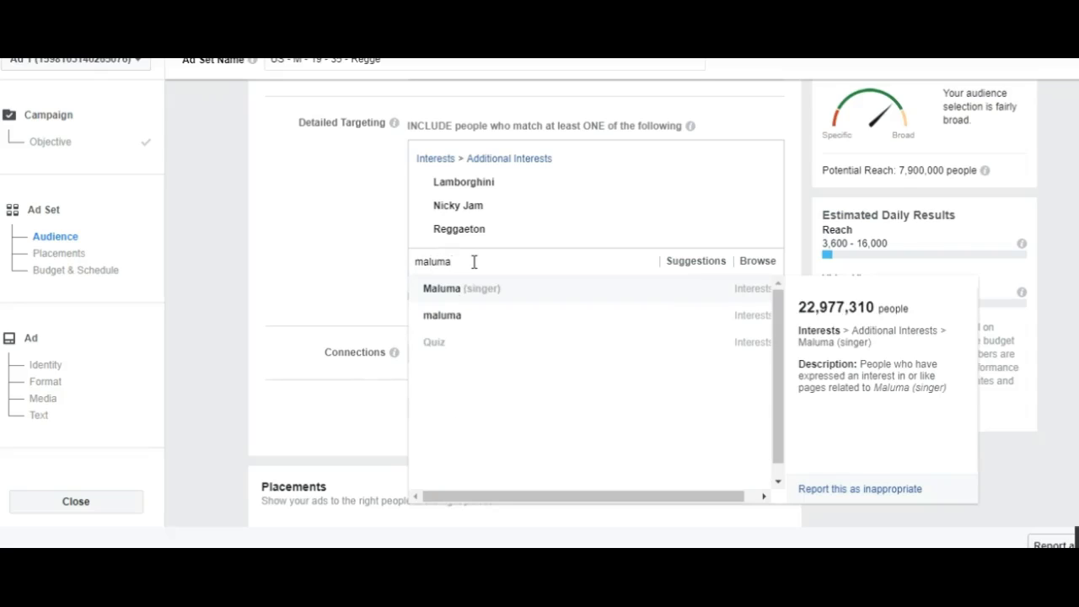
pyautogui.click(472, 289)
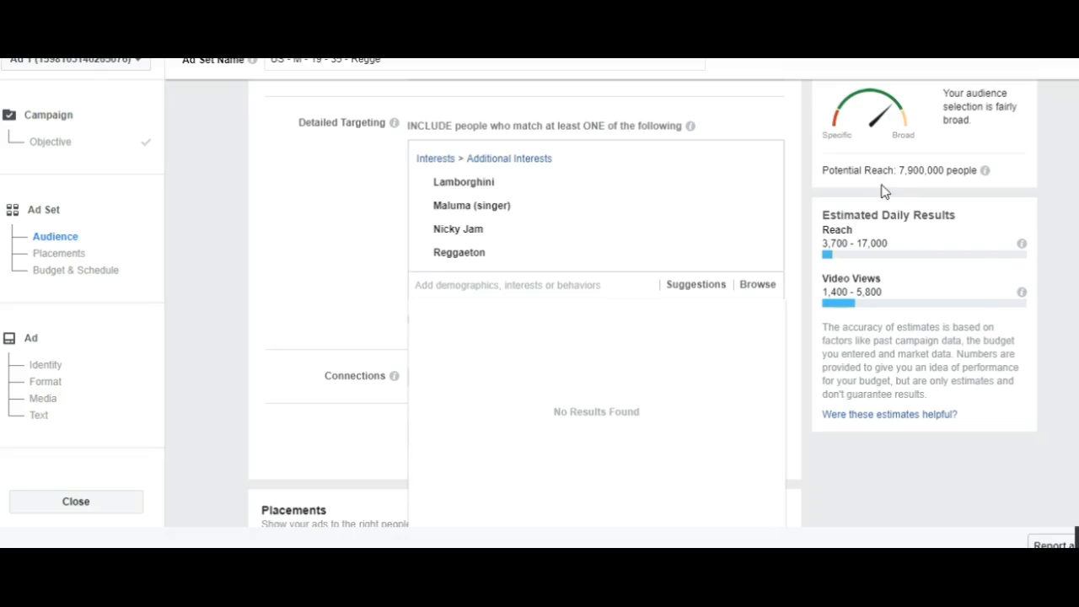
# Step: Remove the Reggaeton interest from the detailed targeting
pyautogui.moveTo(466, 257)
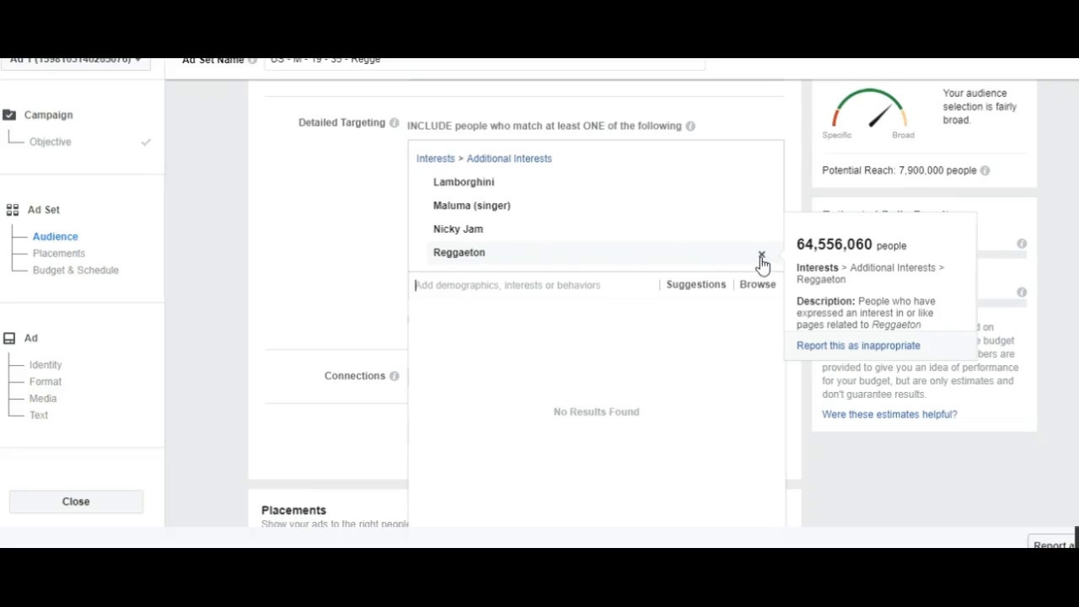
pyautogui.click(344, 266)
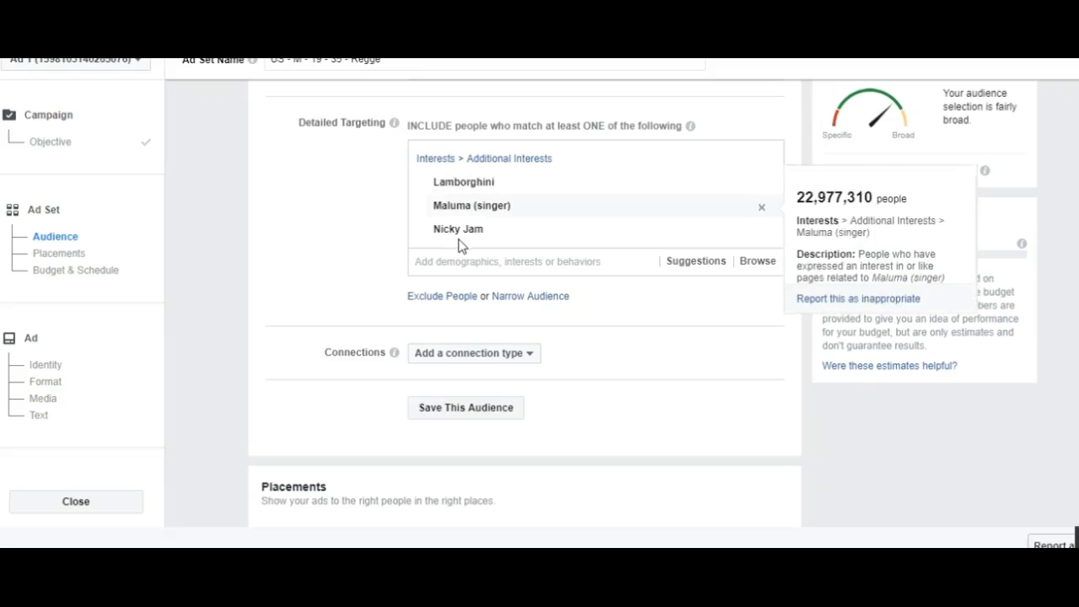
pyautogui.moveTo(460, 189)
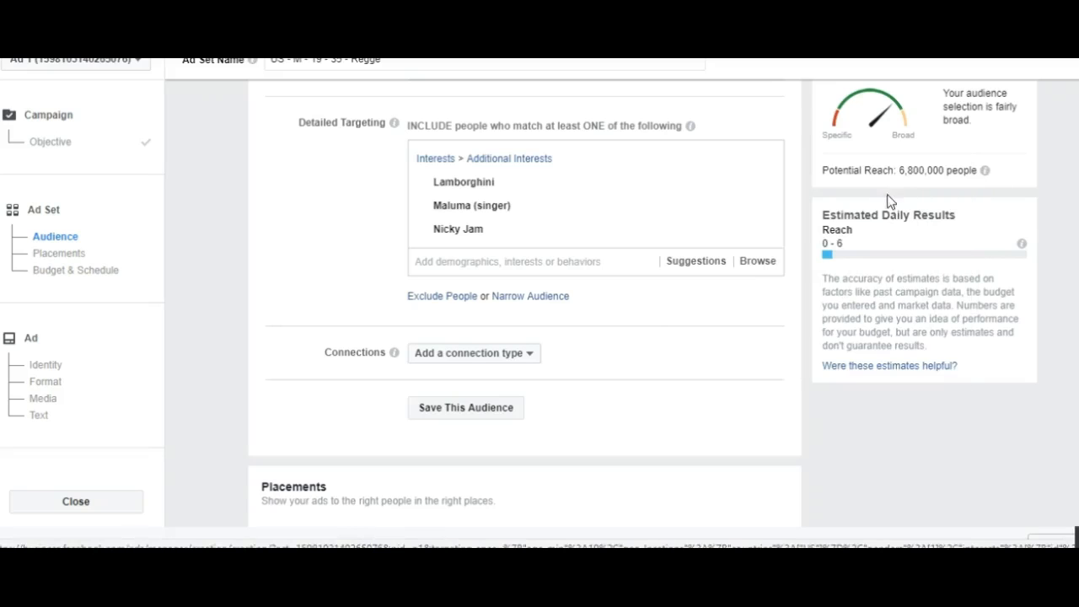
# Step: Switch the ad set's placements from automatic to Edit Placements
pyautogui.scroll(-2, 300, 319)
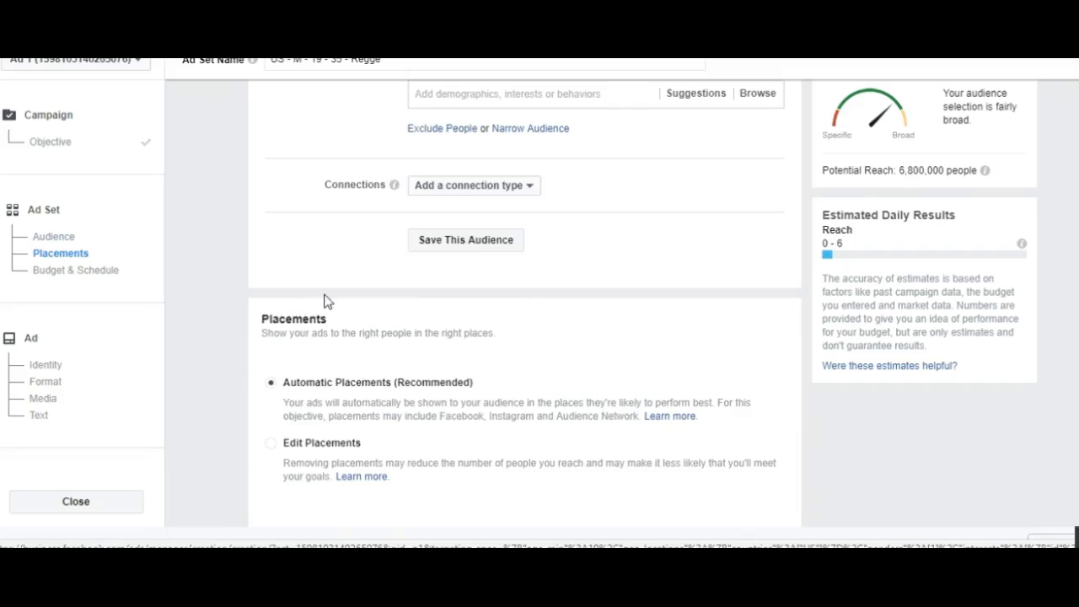
pyautogui.scroll(-4, 357, 265)
pyautogui.scroll(1, 215, 294)
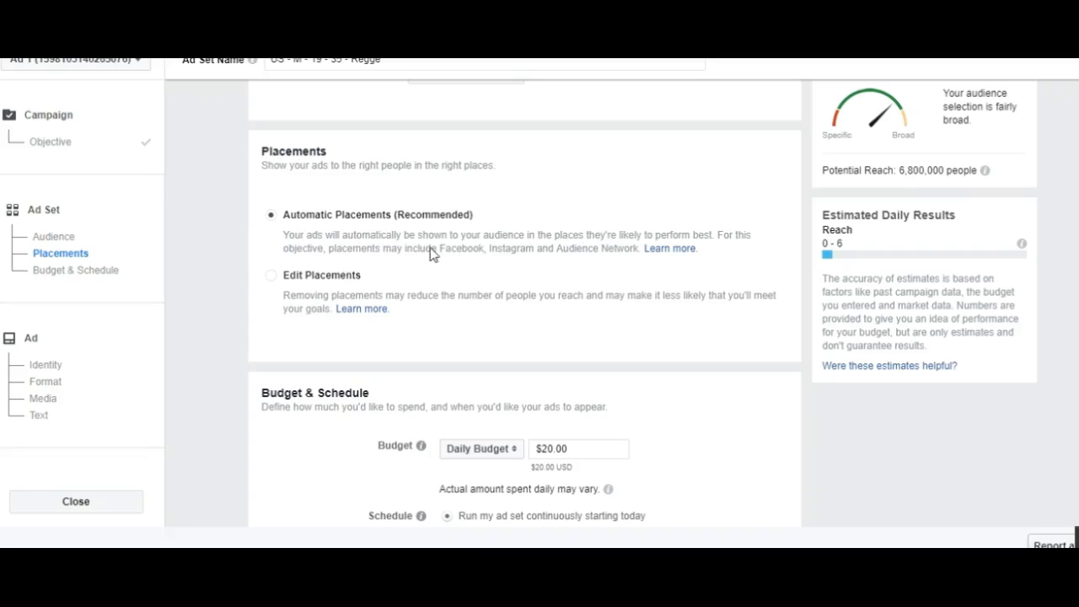
pyautogui.click(270, 275)
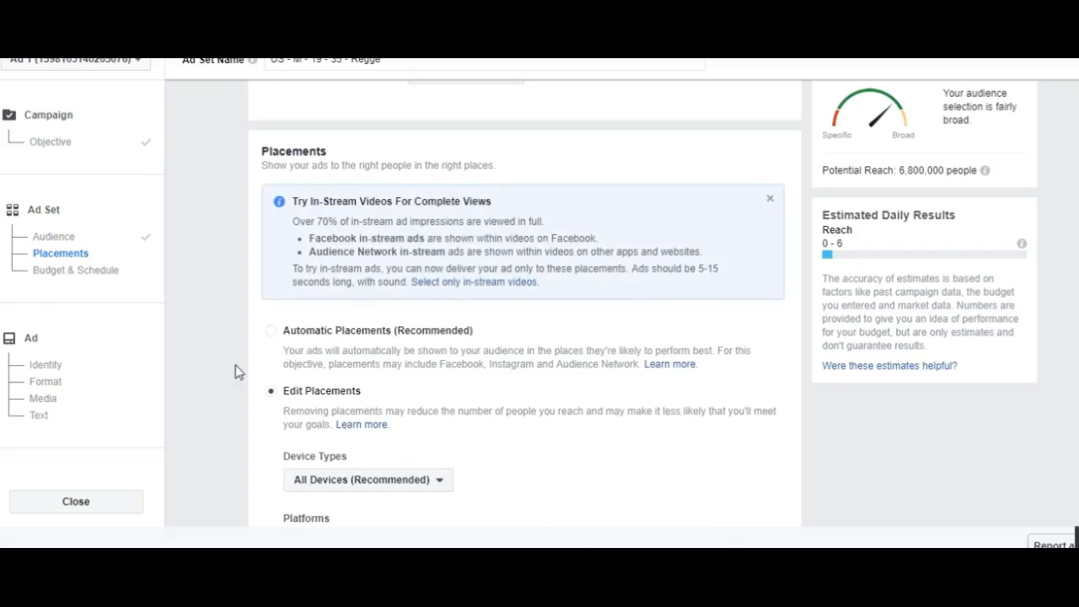
# Step: Examine the placement options and ad previews for Facebook, Instagram, Audience Network and Messenger under Edit Placements
pyautogui.scroll(-4, 232, 361)
pyautogui.scroll(-3, 228, 356)
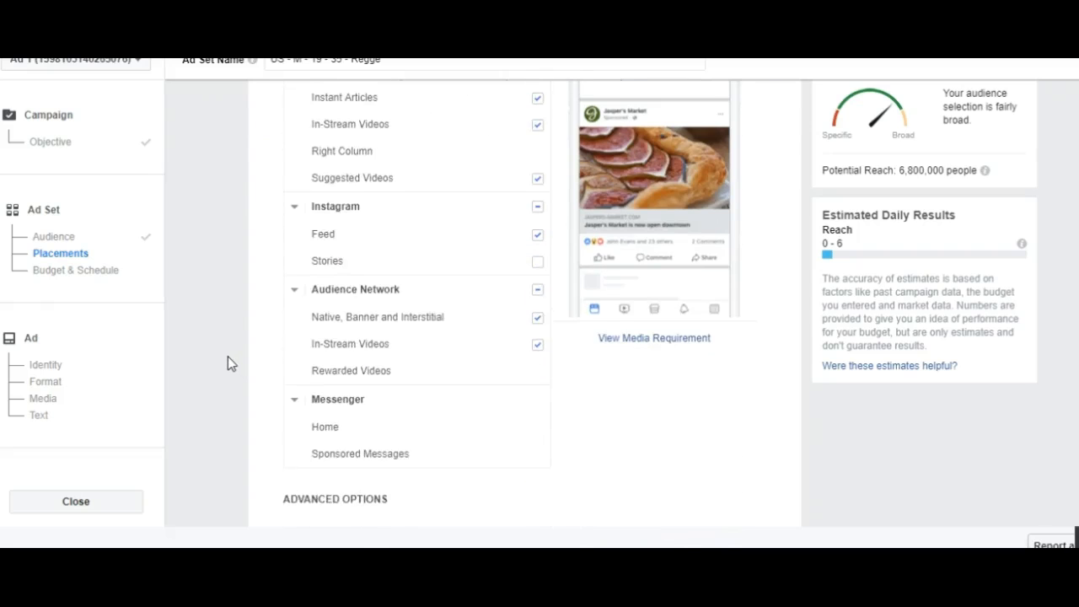
pyautogui.scroll(1, 324, 347)
pyautogui.scroll(1, 325, 348)
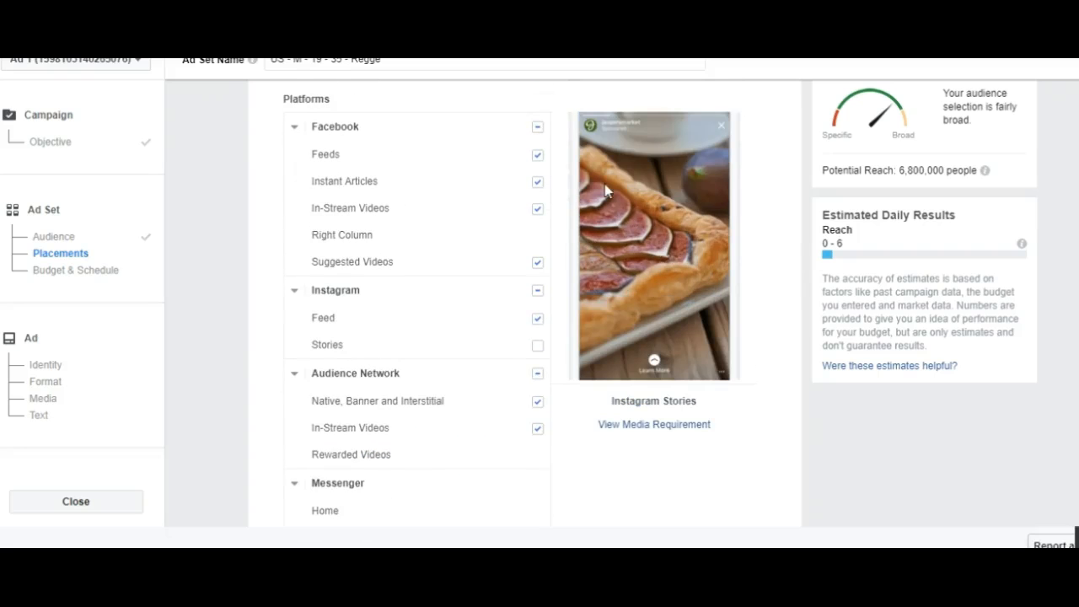
pyautogui.moveTo(535, 159)
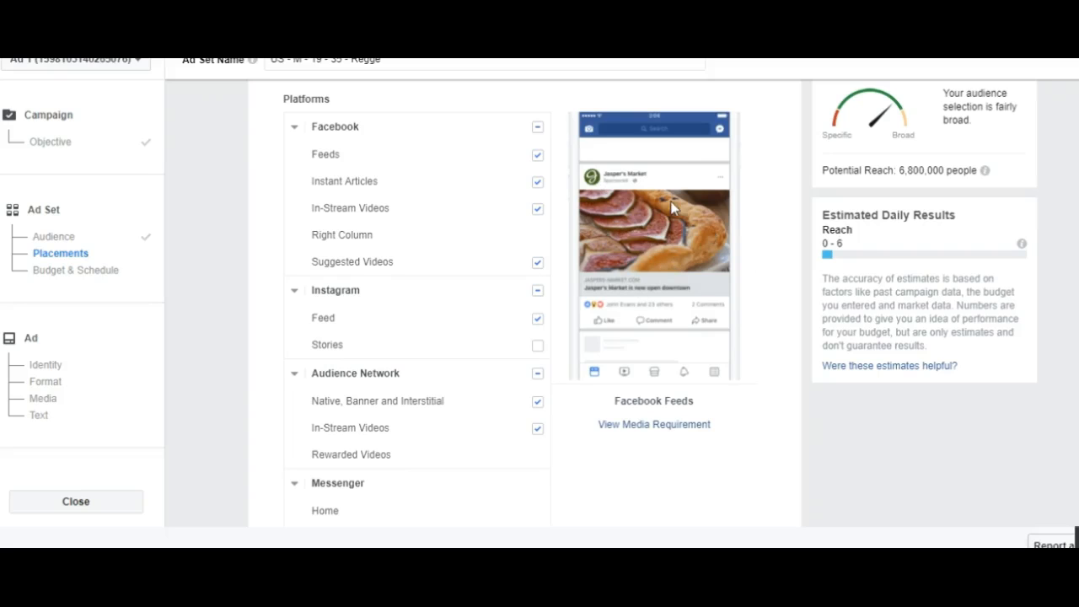
pyautogui.moveTo(536, 210)
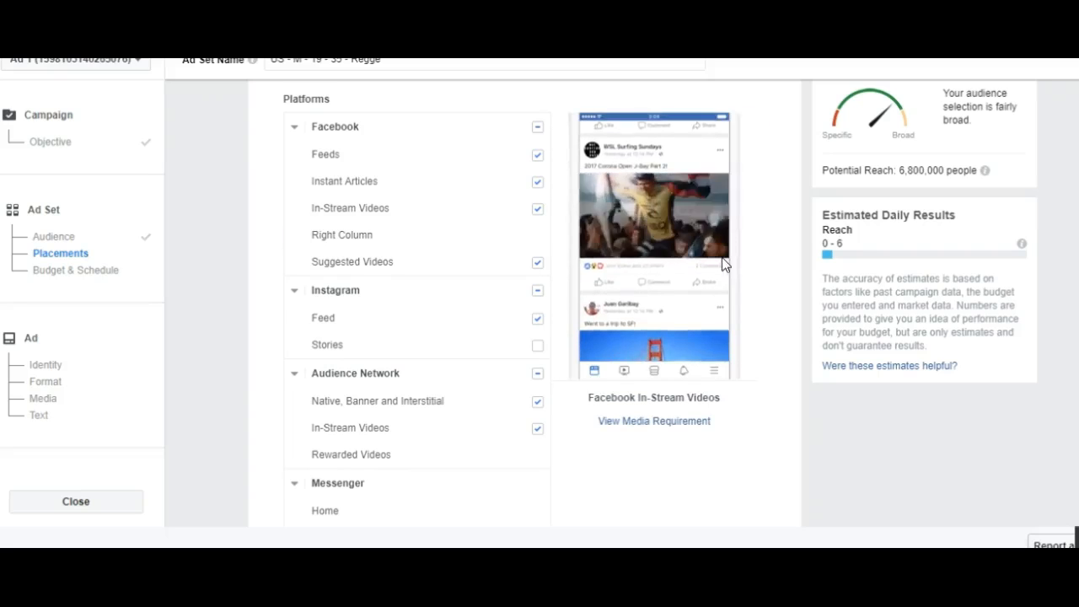
pyautogui.scroll(1, 721, 262)
pyautogui.moveTo(413, 277)
pyautogui.scroll(3, 413, 278)
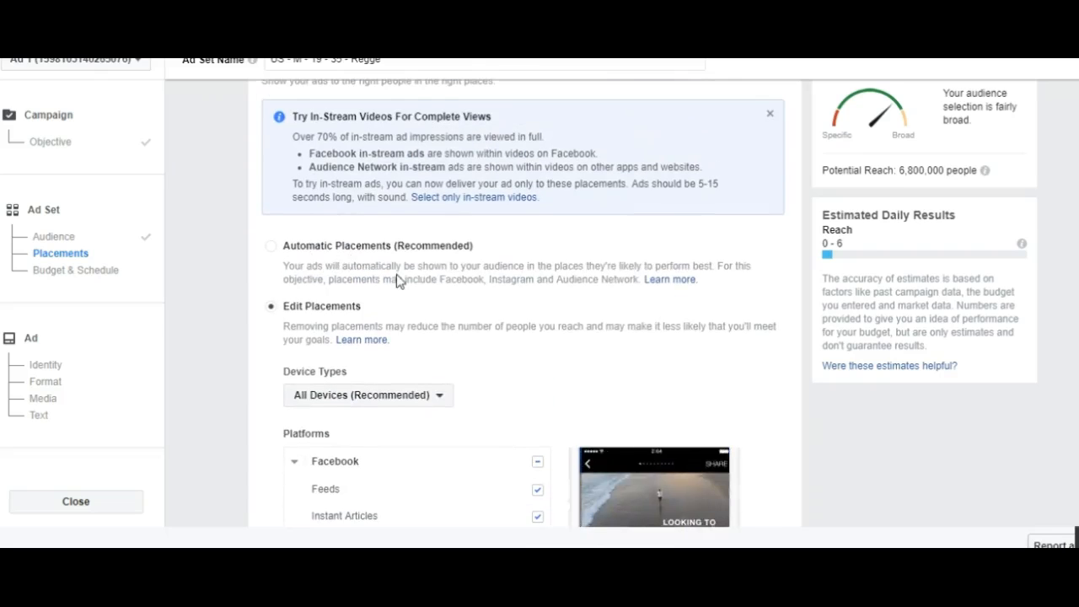
pyautogui.scroll(-3, 518, 240)
pyautogui.scroll(-1, 527, 250)
pyautogui.scroll(-3, 526, 249)
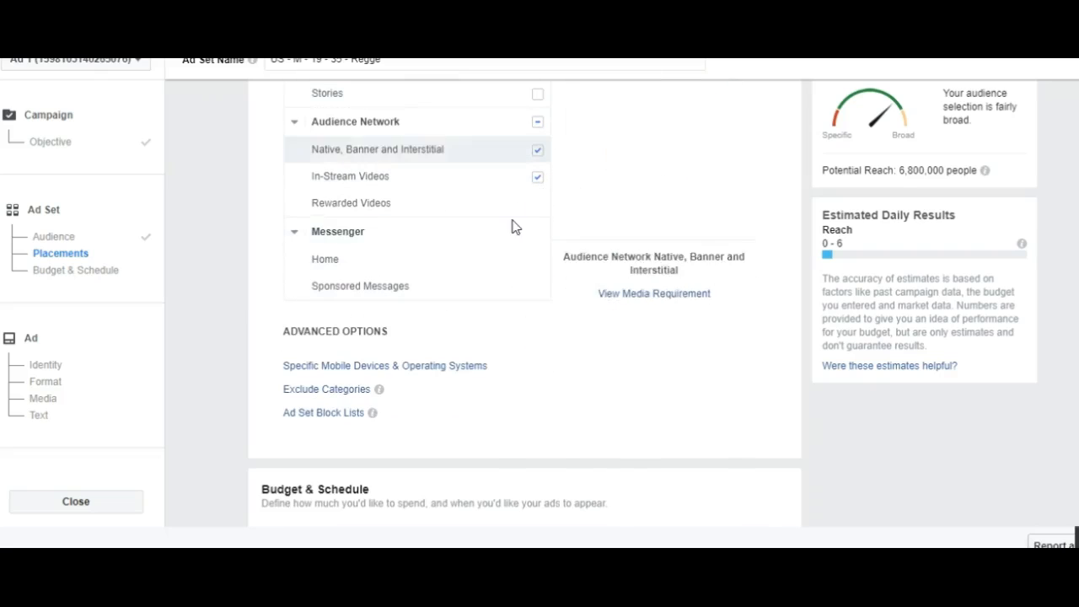
pyautogui.scroll(4, 516, 245)
pyautogui.scroll(1, 508, 380)
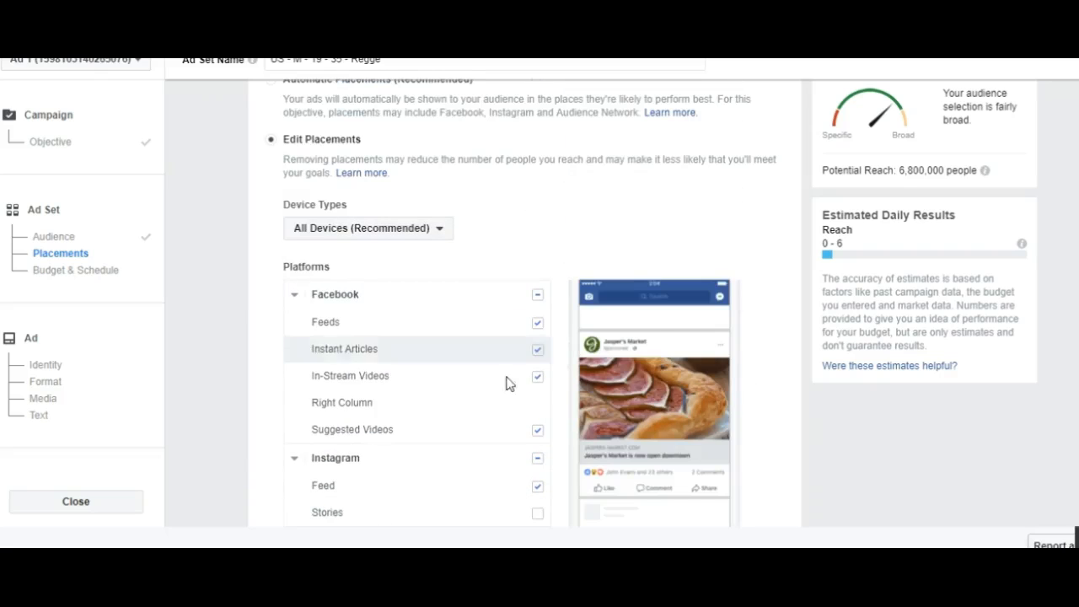
pyautogui.scroll(-3, 517, 296)
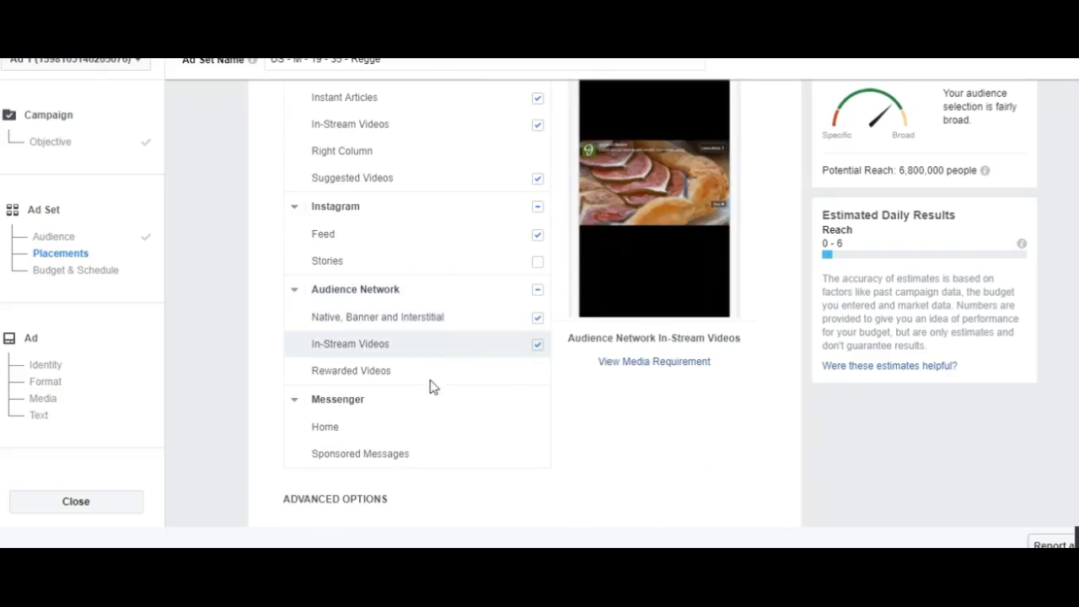
pyautogui.scroll(-1, 279, 388)
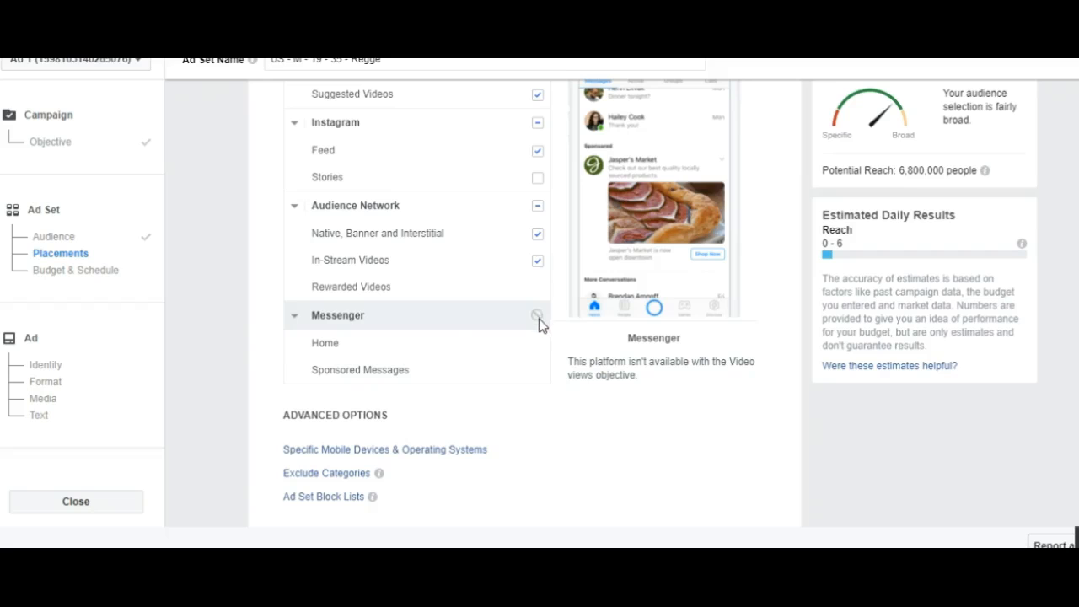
# Step: Collapse the Messenger group and exclude the Audience Network and Instagram platforms from the placements
pyautogui.click(294, 315)
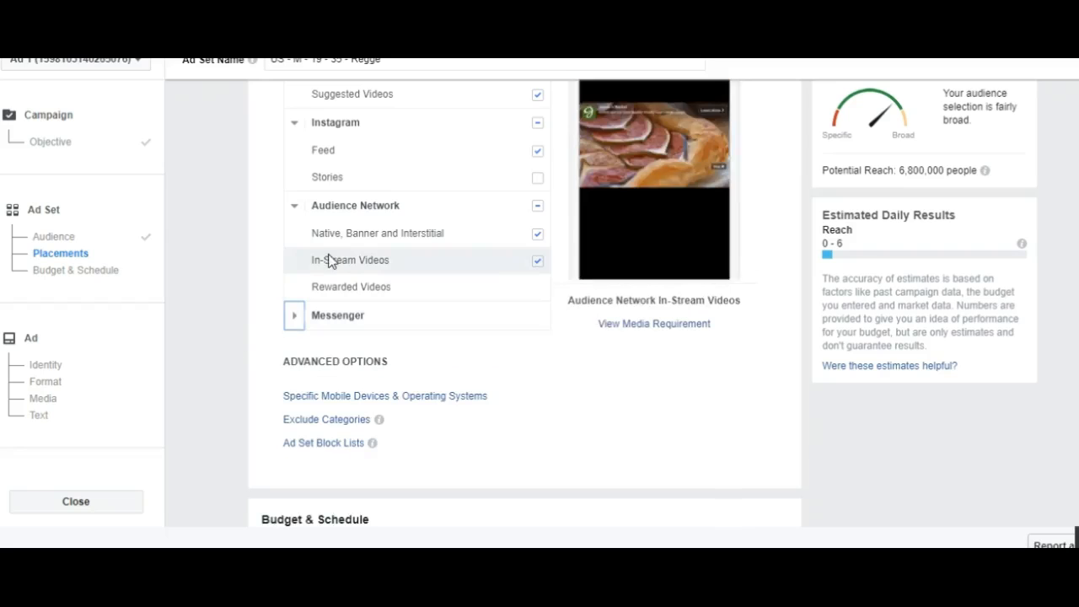
pyautogui.click(537, 235)
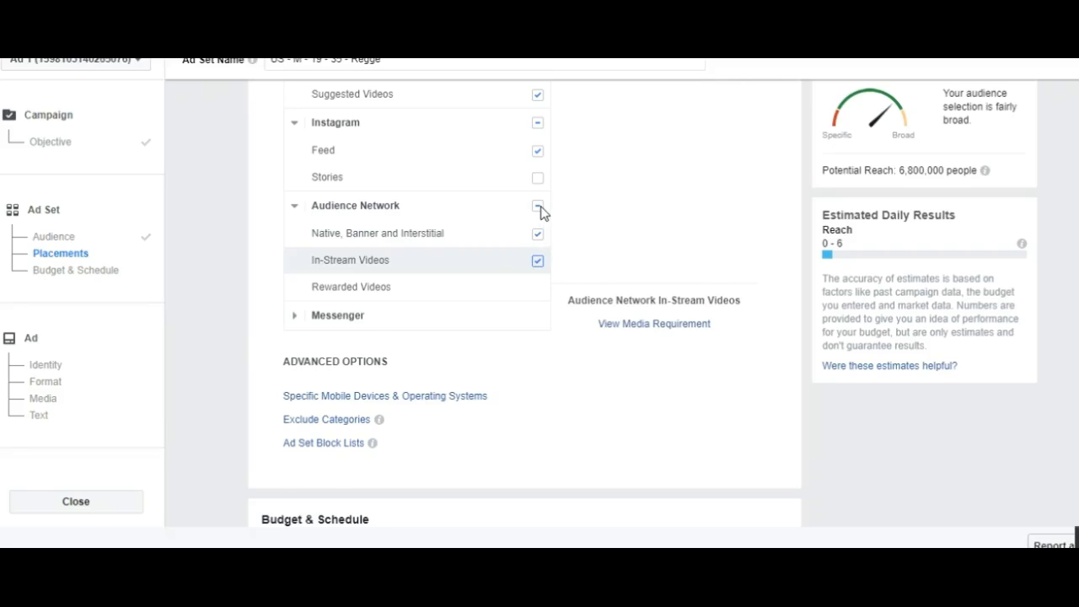
pyautogui.click(538, 207)
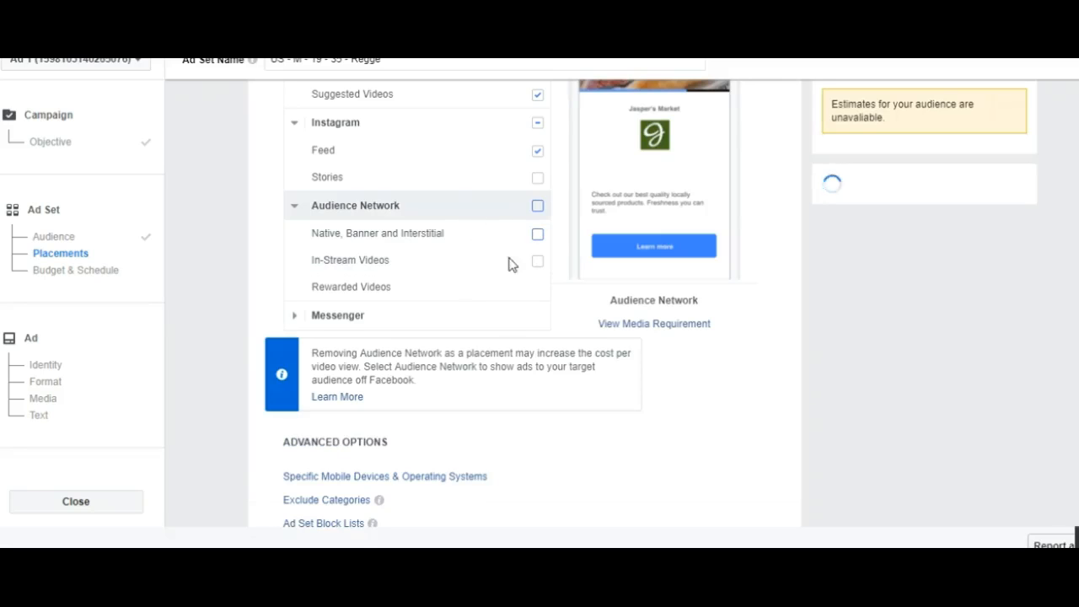
pyautogui.click(538, 128)
pyautogui.scroll(1, 540, 133)
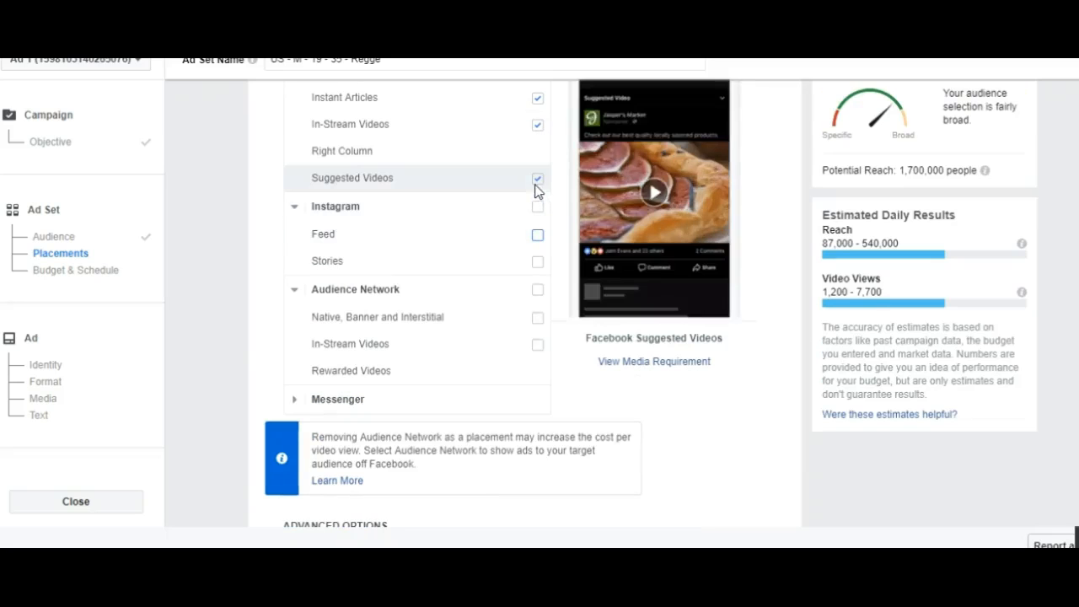
# Step: Exclude In-Stream Videos and Instant Articles from the Facebook placements
pyautogui.scroll(2, 525, 232)
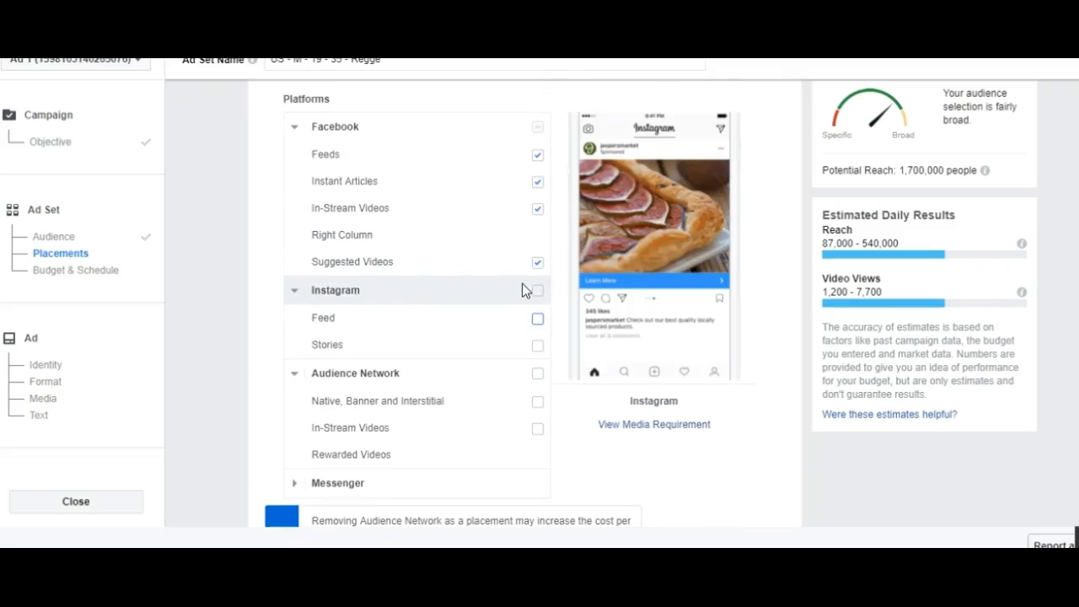
pyautogui.click(538, 182)
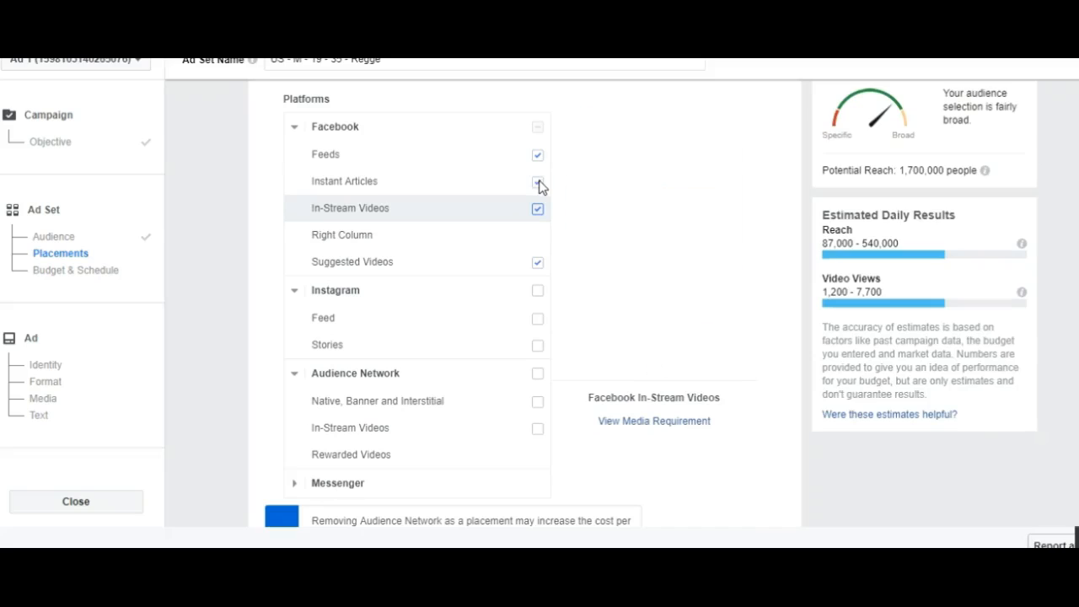
pyautogui.click(538, 182)
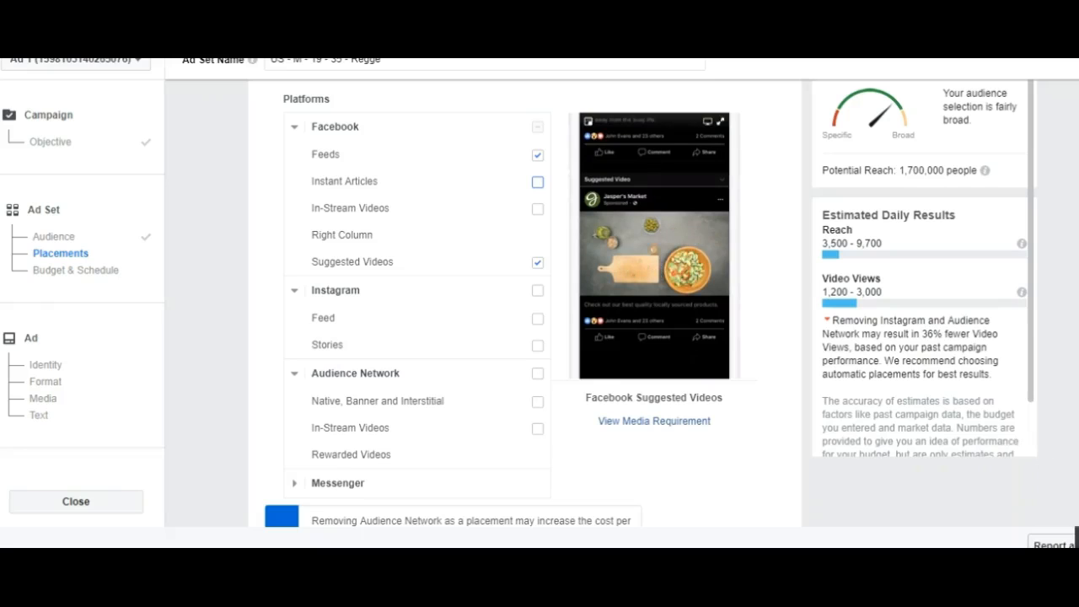
pyautogui.moveTo(484, 344)
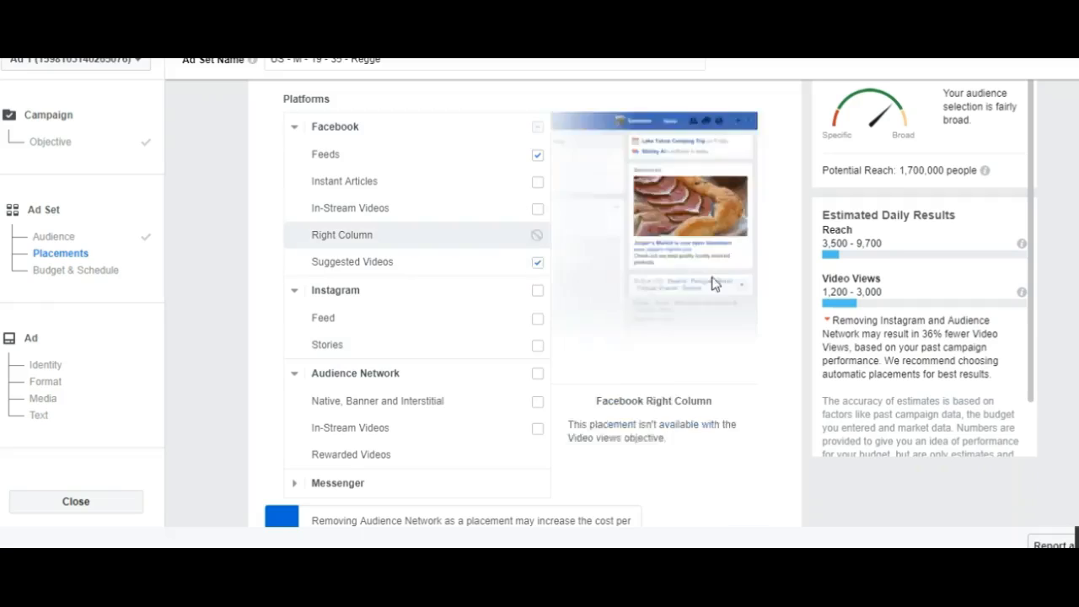
pyautogui.scroll(-2, 746, 279)
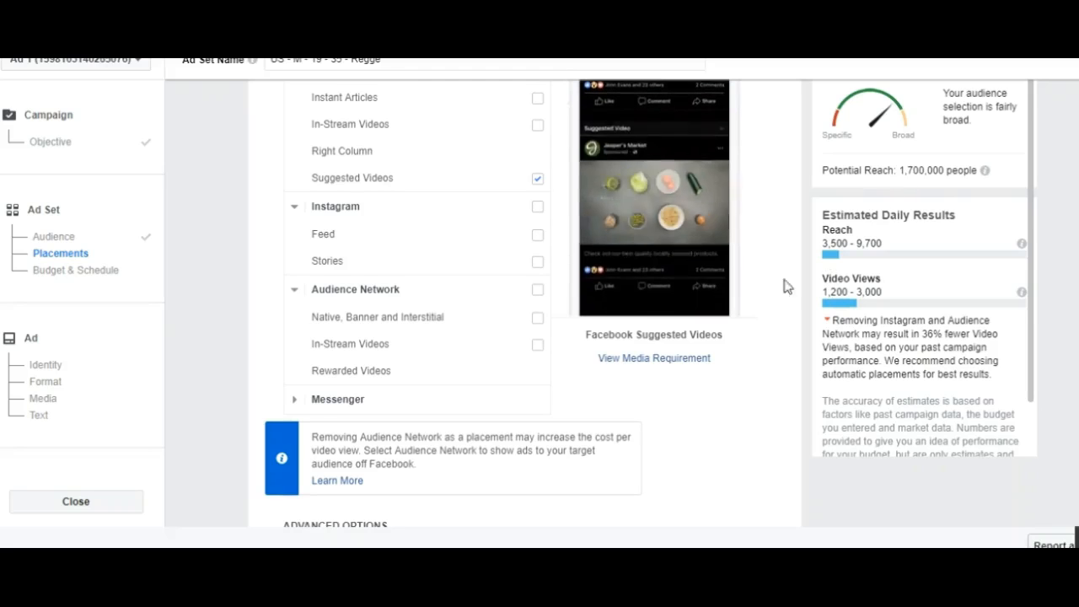
pyautogui.scroll(-1, 758, 283)
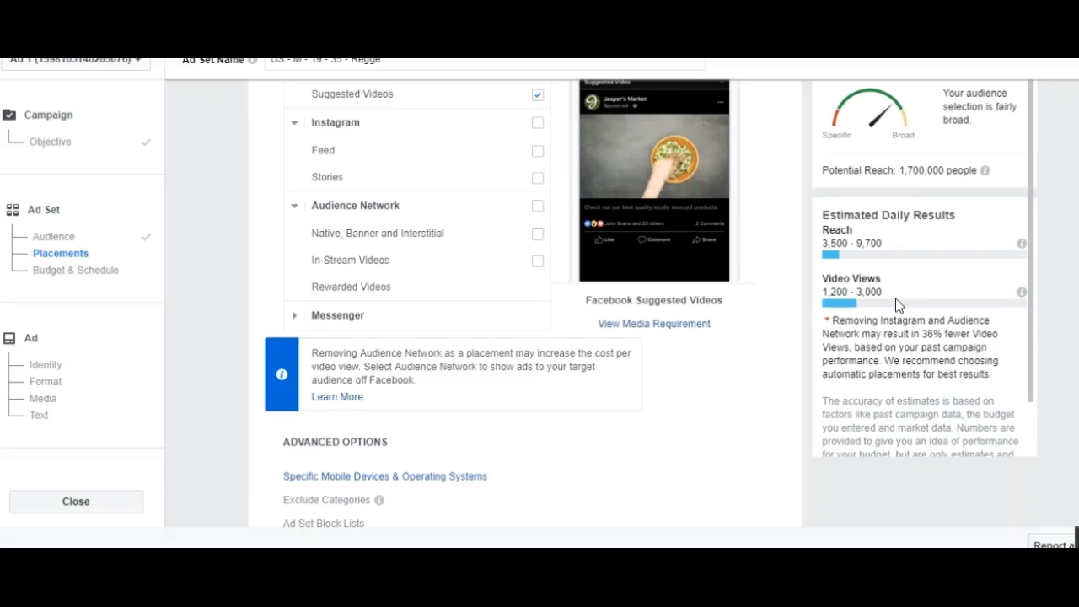
# Step: Set the ad set's daily budget to $80.00 under Budget & Schedule
pyautogui.scroll(-5, 615, 299)
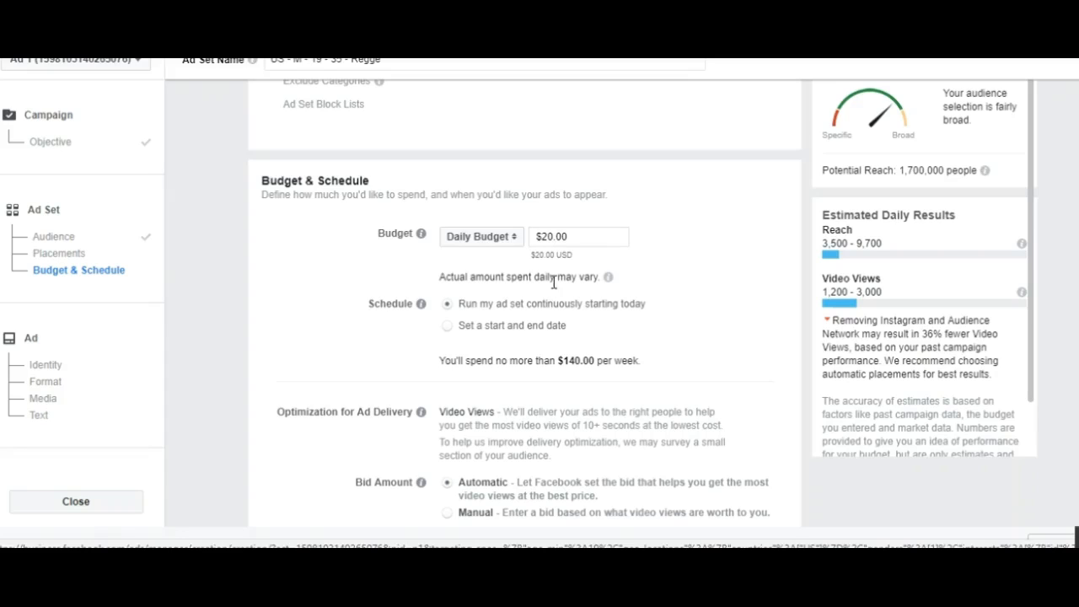
pyautogui.click(553, 237)
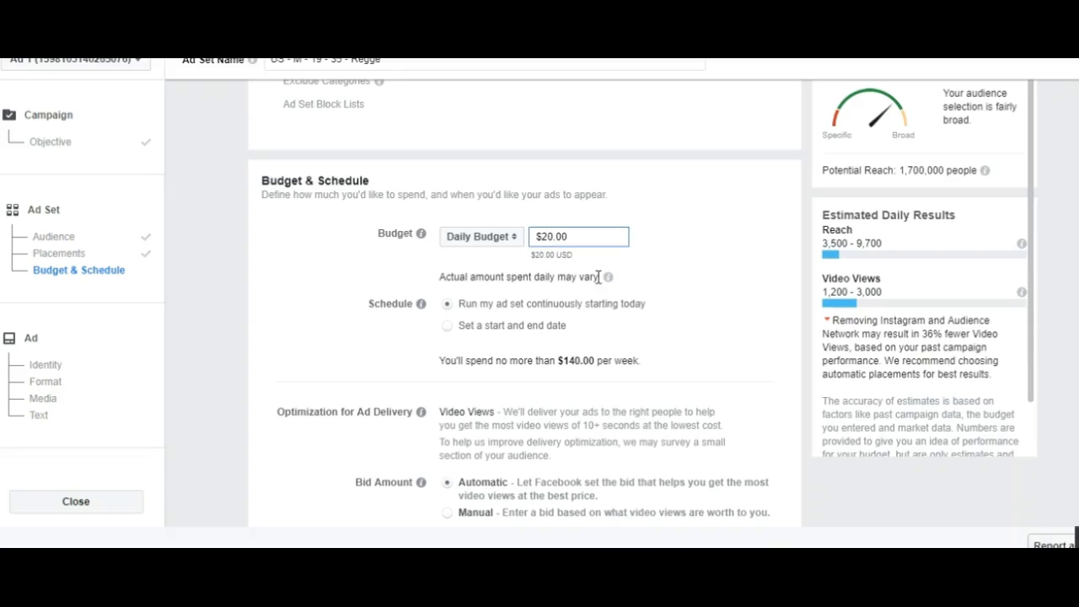
pyautogui.click(688, 403)
pyautogui.click(553, 238)
pyautogui.moveTo(552, 238); pyautogui.dragTo(544, 235)
pyautogui.press('BackSpace')
pyautogui.write('8')
pyautogui.press('BackSpace')
pyautogui.write('20')
pyautogui.click(686, 275)
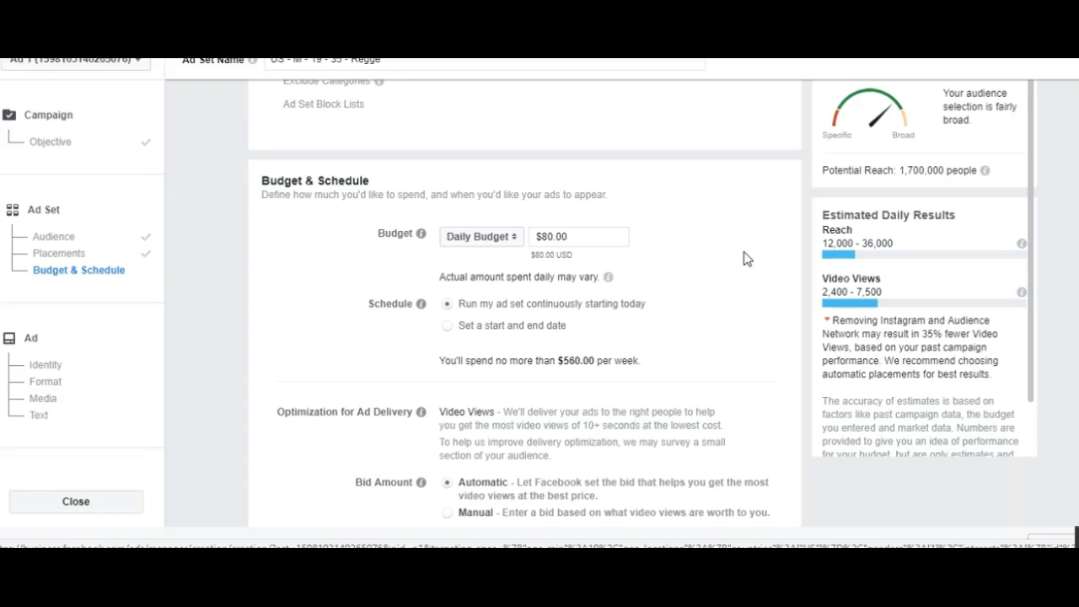
# Step: Set the ad set's daily budget back to $20.00
pyautogui.click(549, 237)
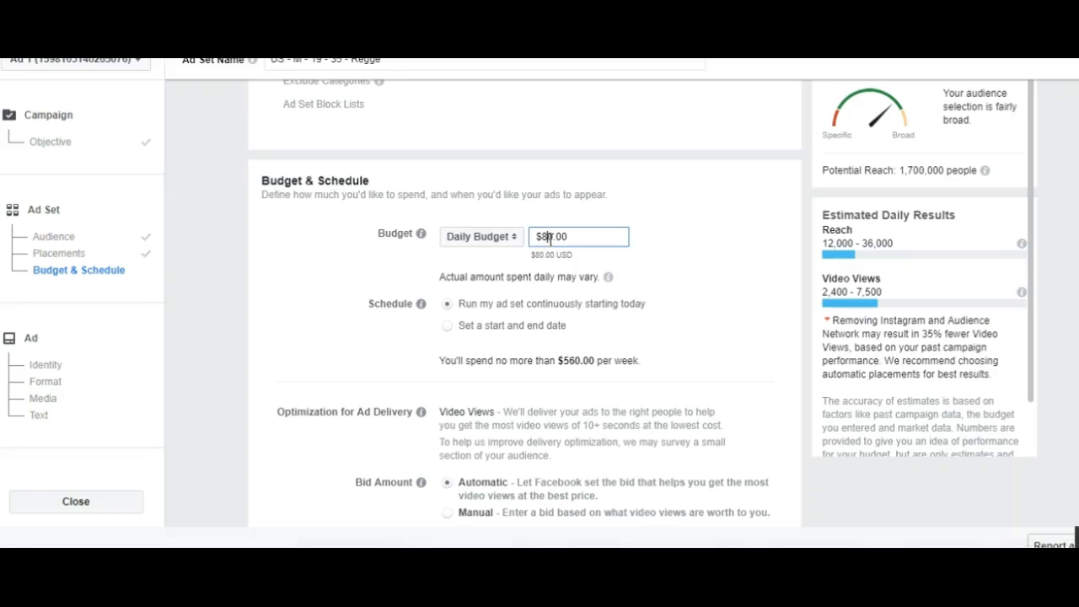
pyautogui.press('BackSpace')
pyautogui.press('BackSpace')
pyautogui.write('20')
pyautogui.click(698, 244)
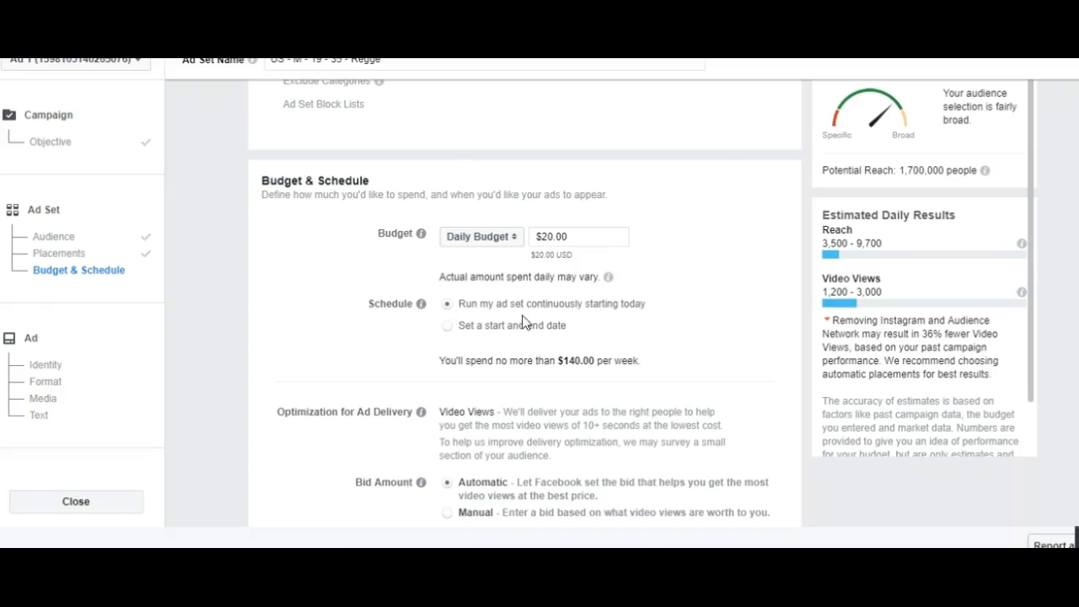
# Step: Review the placement selections, advanced options, and budget, schedule and bid settings of the ad set
pyautogui.scroll(3, 599, 84)
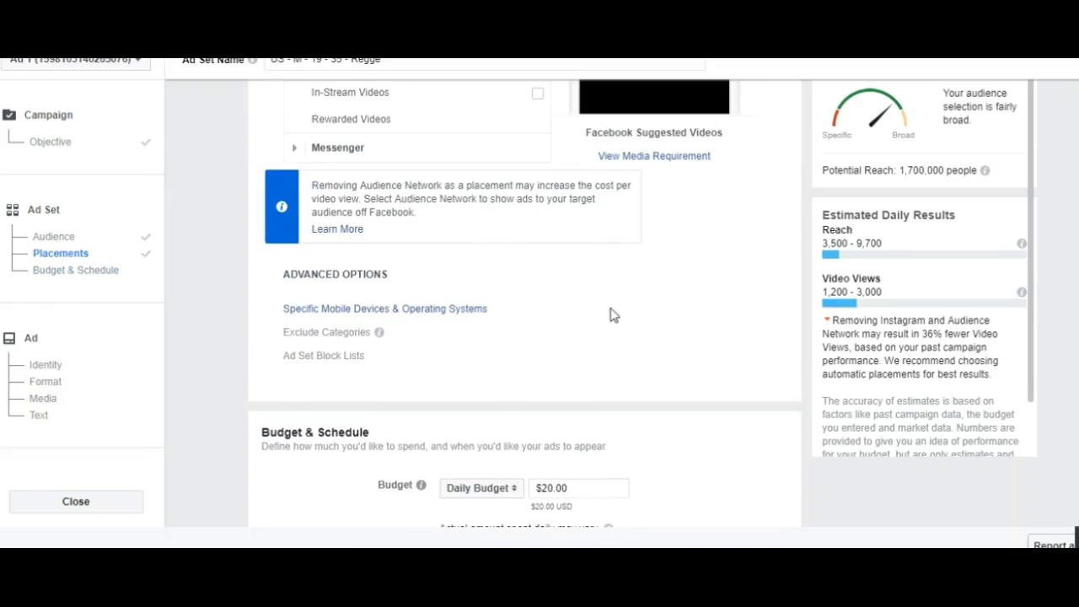
pyautogui.scroll(-3, 613, 314)
pyautogui.scroll(8, 489, 231)
pyautogui.scroll(-10, 493, 307)
pyautogui.scroll(1, 499, 226)
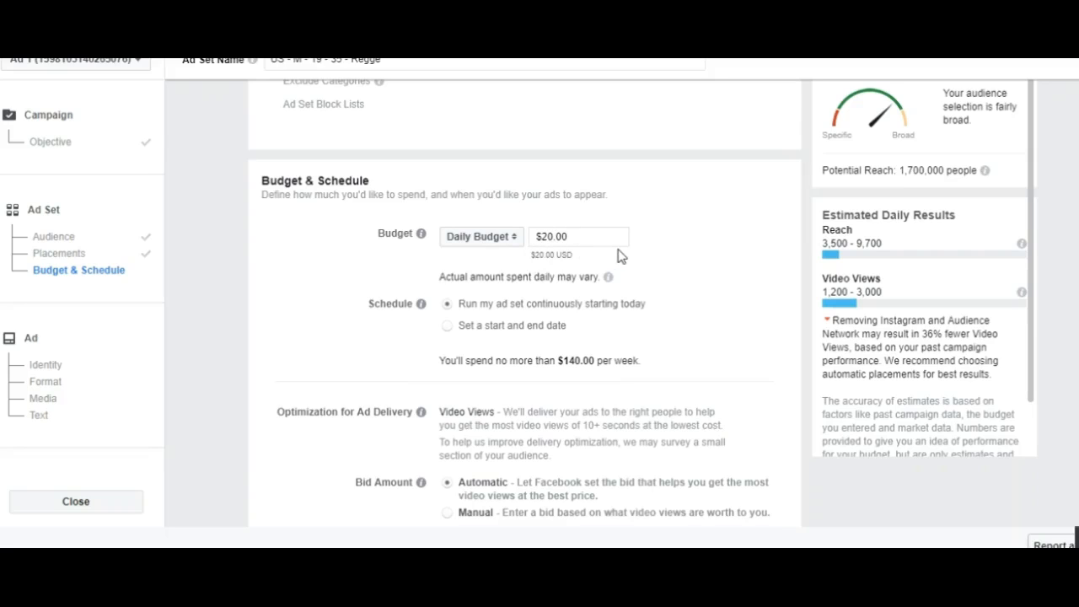
pyautogui.scroll(-1, 590, 245)
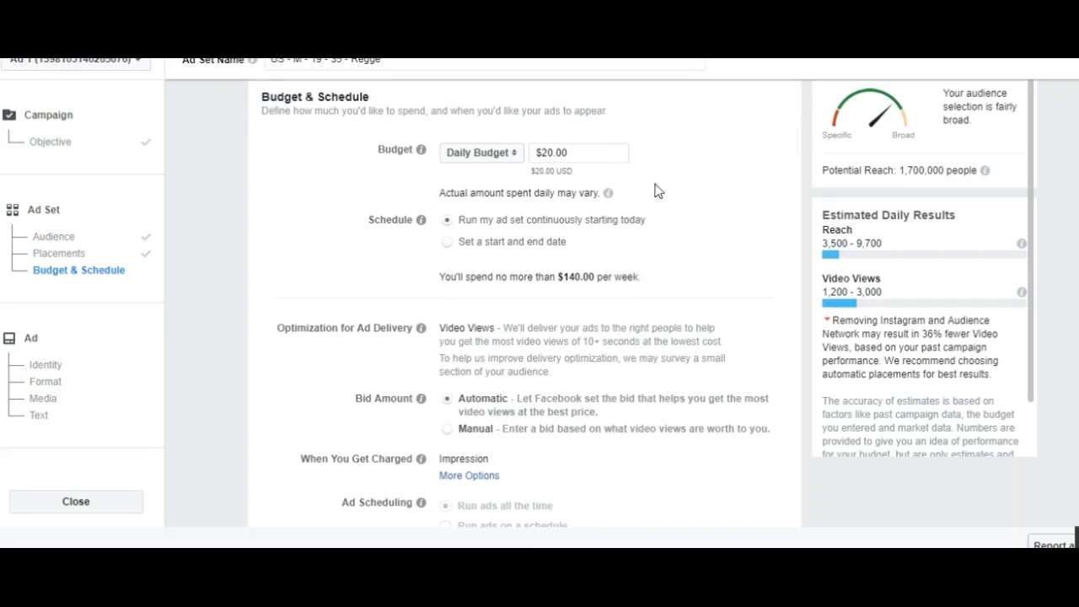
pyautogui.scroll(1, 691, 206)
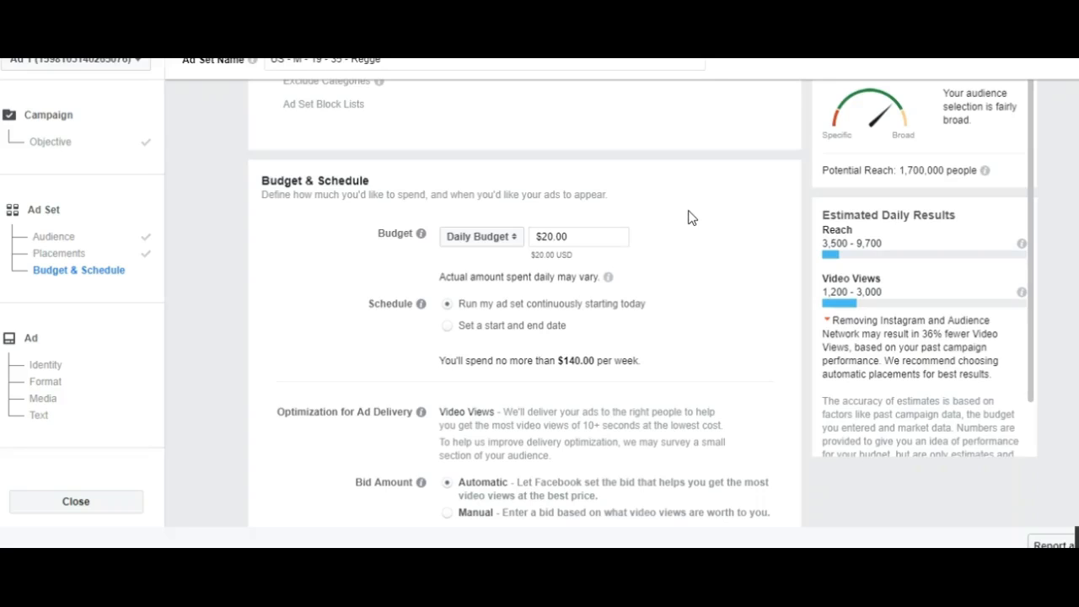
# Step: Set the ad set's daily budget to $5.00
pyautogui.click(550, 238)
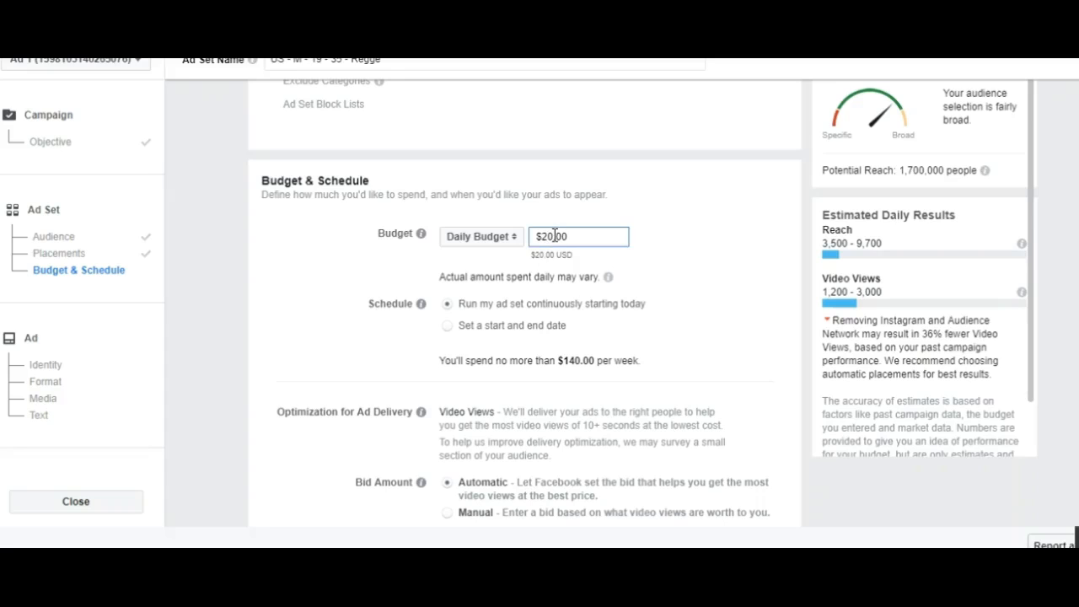
pyautogui.press('BackSpace')
pyautogui.press('BackSpace')
pyautogui.write('5')
pyautogui.click(664, 265)
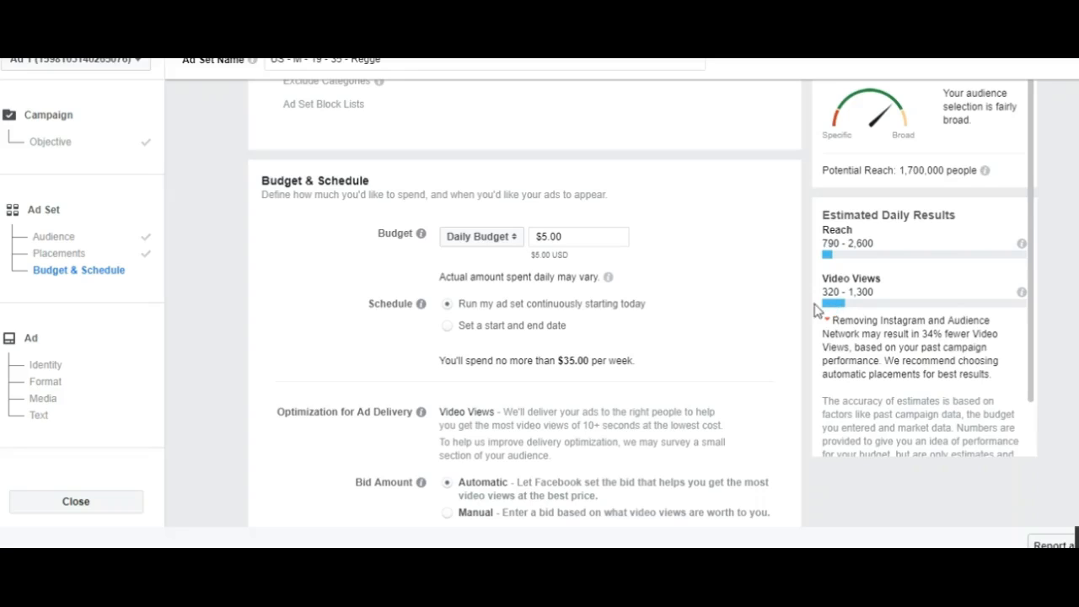
# Step: Restore the ad set's daily budget to $20.00
pyautogui.click(547, 237)
pyautogui.press('BackSpace')
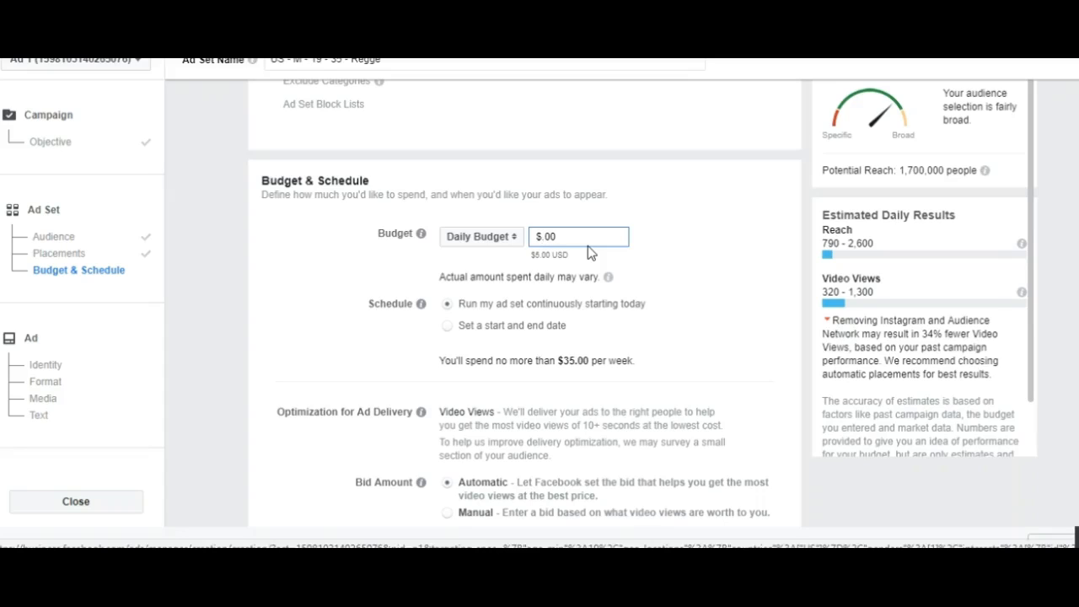
pyautogui.write('20')
pyautogui.click(607, 277)
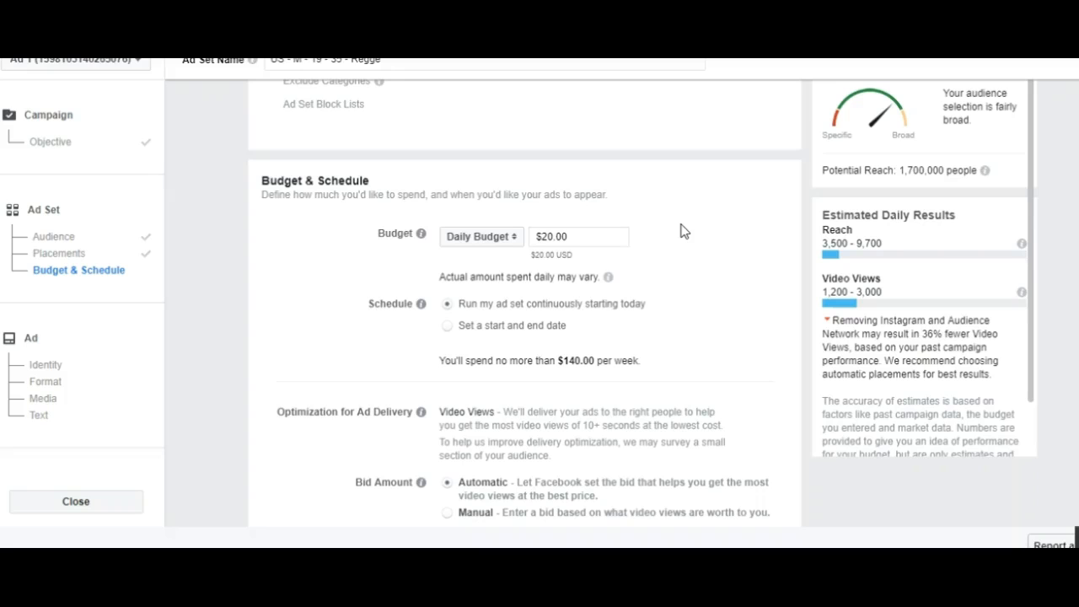
# Step: Change when the ad set gets charged from Impression to 10-Second Video View
pyautogui.scroll(-3, 683, 232)
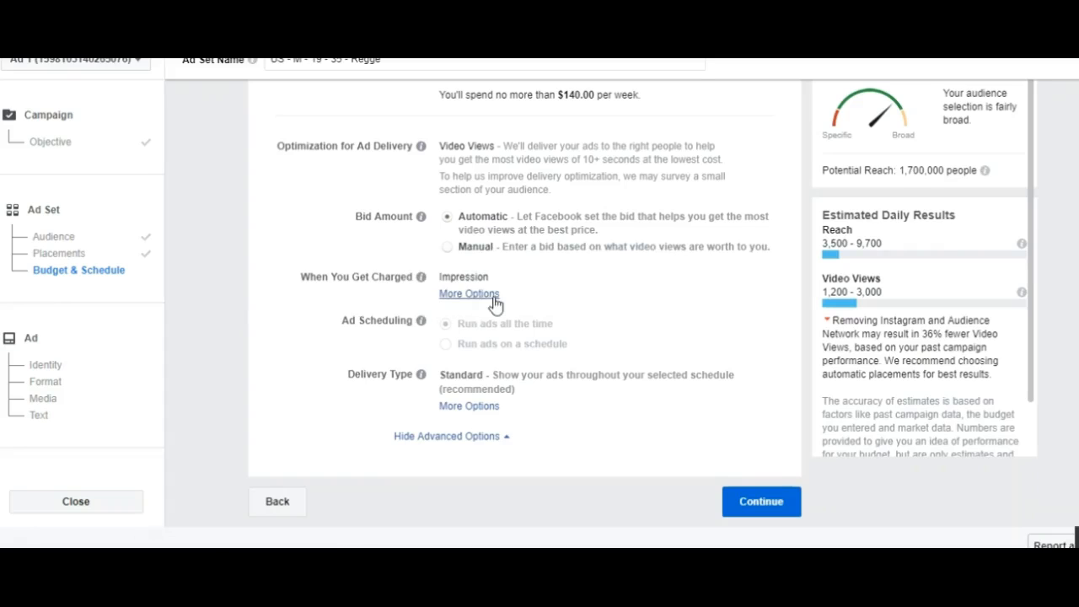
pyautogui.click(469, 295)
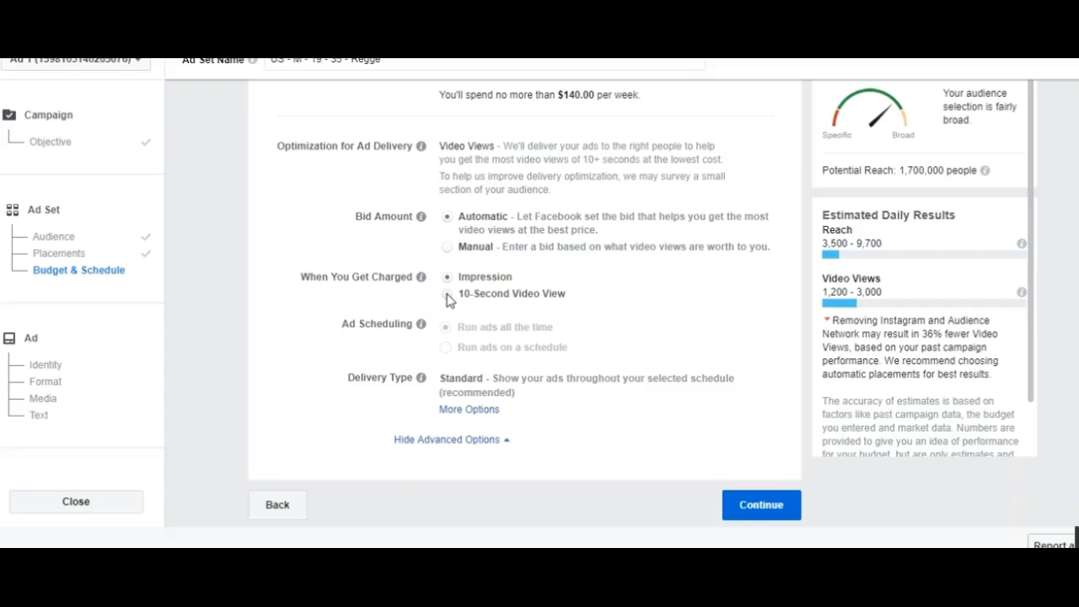
pyautogui.click(447, 297)
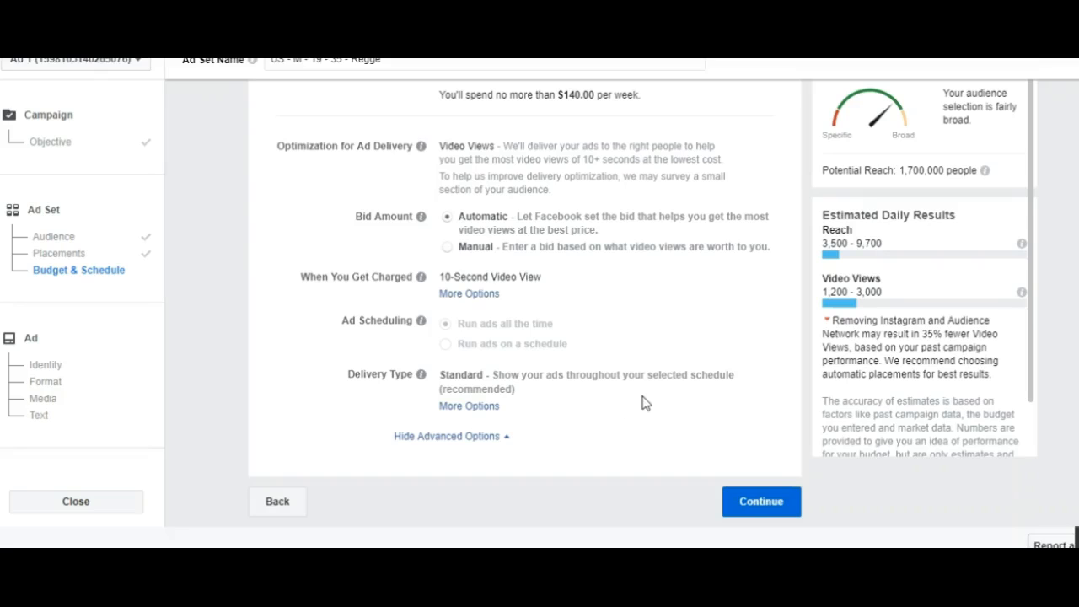
# Step: Proceed from the ad set settings to the ad level and rename the ad as US - M - 19 - 35 - Regge
pyautogui.click(761, 506)
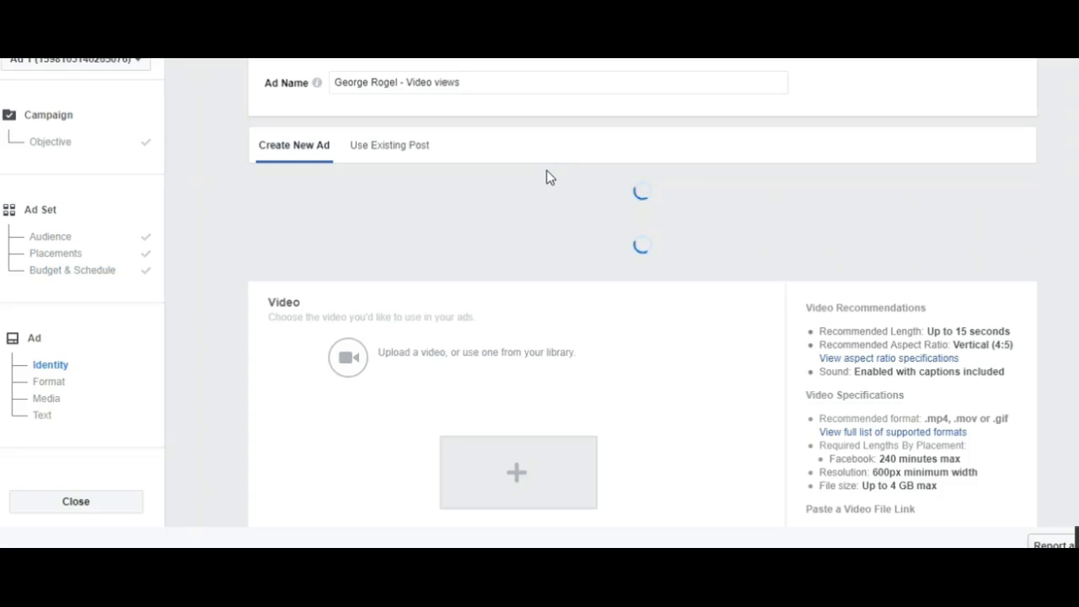
pyautogui.click(487, 81)
pyautogui.moveTo(487, 81); pyautogui.dragTo(330, 80)
pyautogui.press('BackSpace')
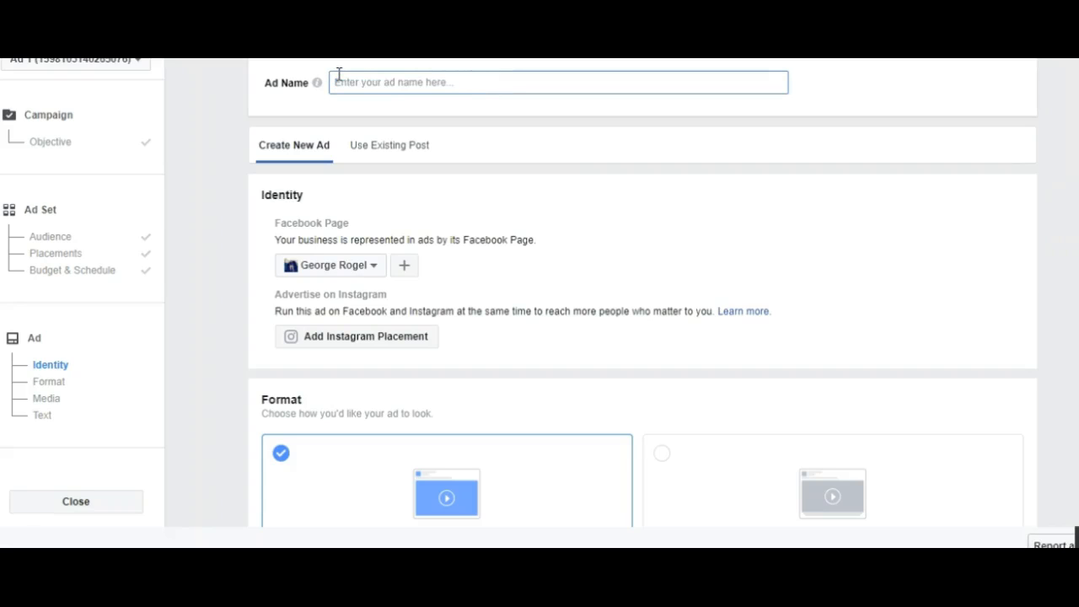
pyautogui.write('US - M - 19')
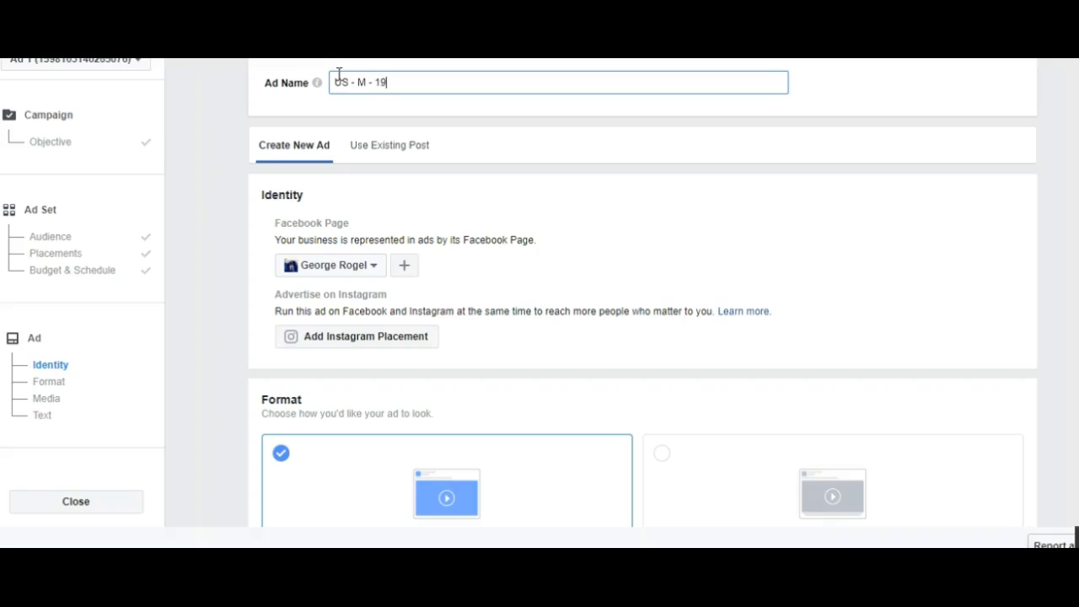
pyautogui.write(' - 35 - Regge')
# Step: Copy the full ad name to the clipboard
pyautogui.moveTo(481, 84); pyautogui.dragTo(329, 82)
pyautogui.rightClick(337, 82)
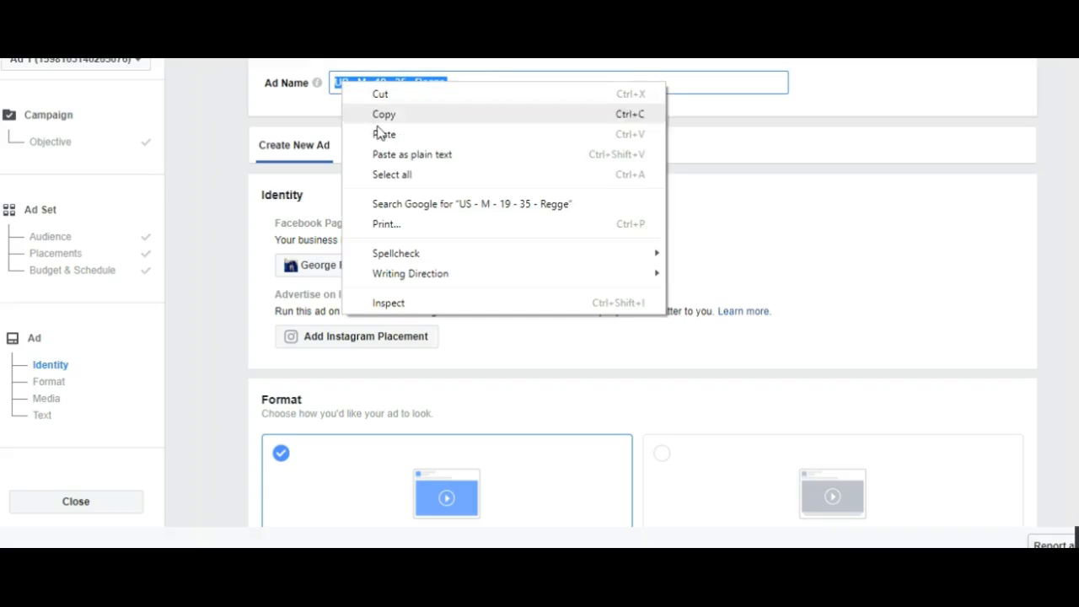
pyautogui.click(388, 113)
pyautogui.click(332, 101)
# Step: Review the ad's identity, format, video and text sections through to the confirmation area
pyautogui.scroll(-2, 332, 101)
pyautogui.scroll(2, 493, 239)
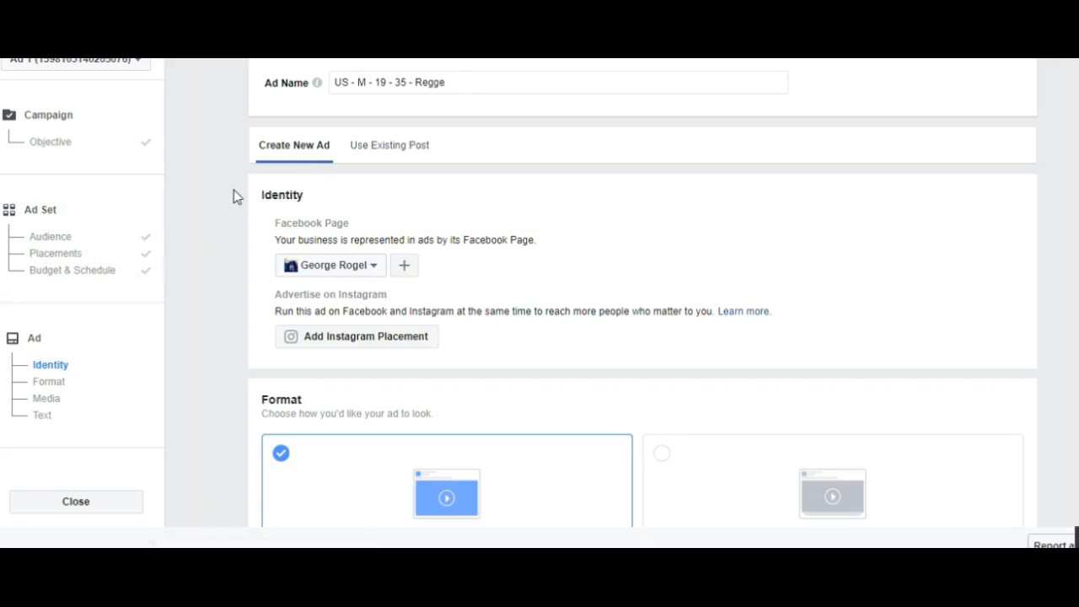
pyautogui.scroll(-2, 234, 195)
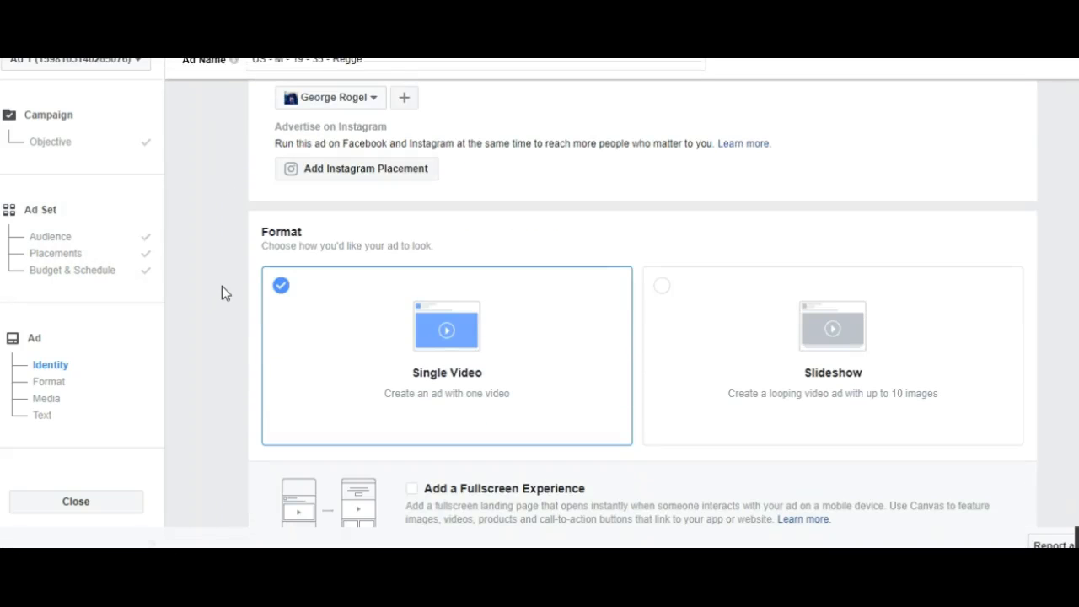
pyautogui.scroll(-5, 397, 295)
pyautogui.scroll(-10, 1034, 411)
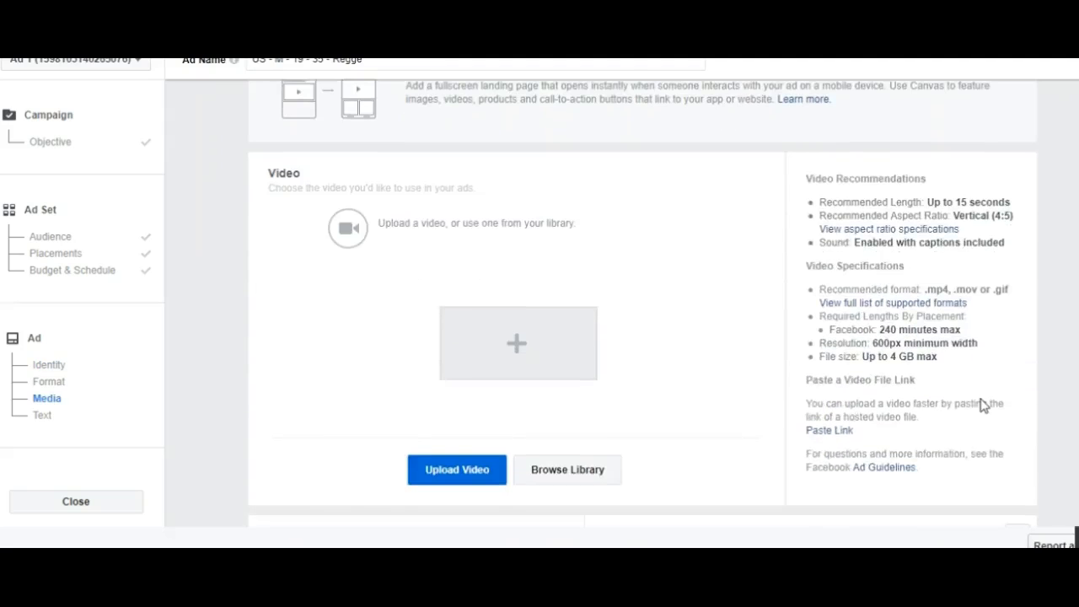
pyautogui.scroll(-1, 1020, 450)
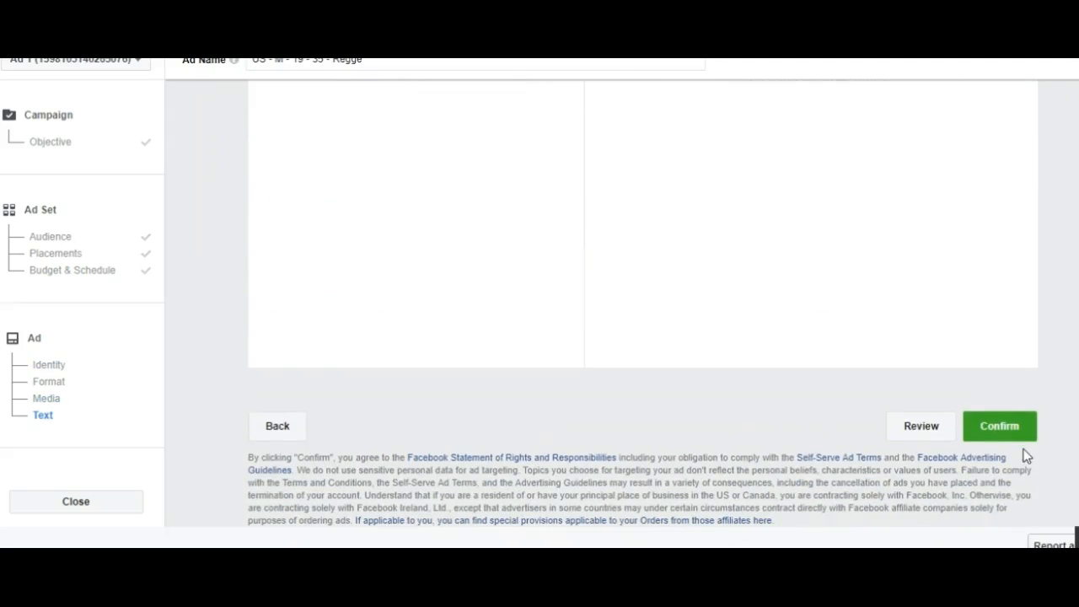
pyautogui.scroll(6, 697, 385)
pyautogui.scroll(6, 696, 386)
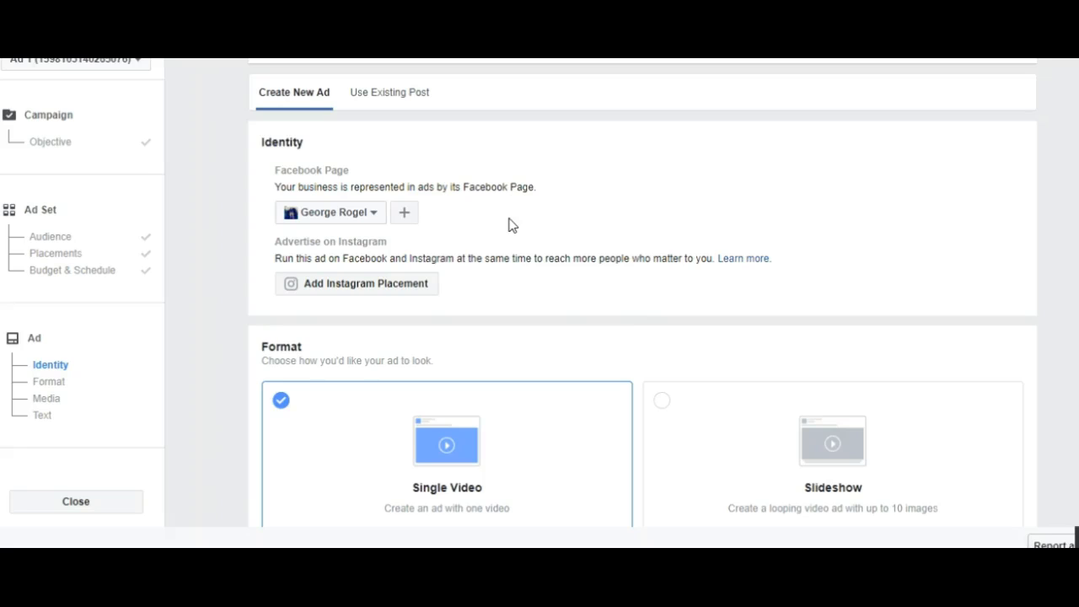
pyautogui.scroll(-1, 527, 228)
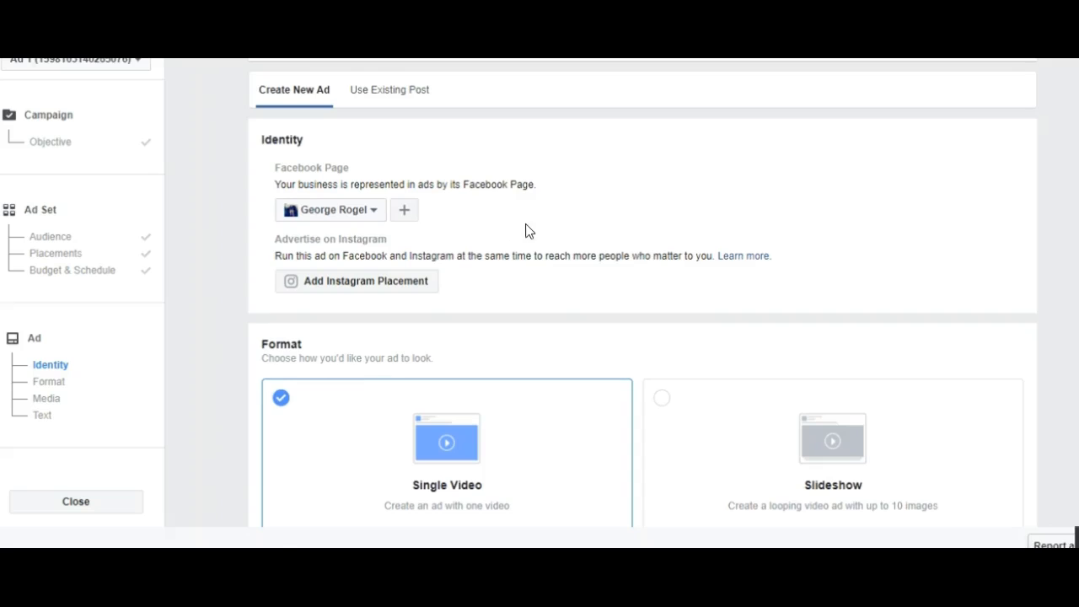
pyautogui.scroll(2, 540, 240)
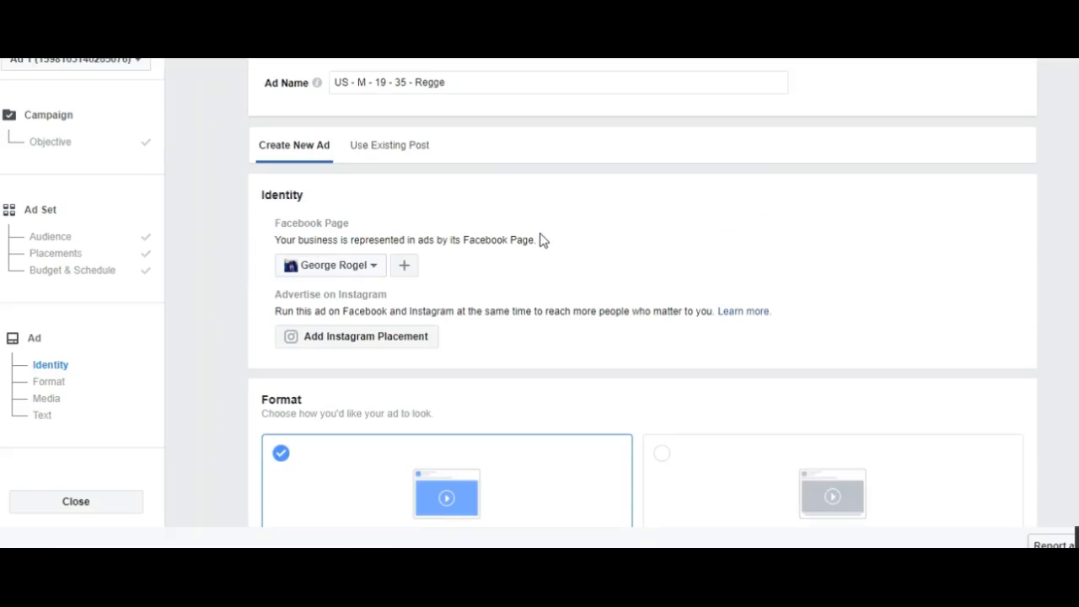
# Step: Switch the ad's Facebook Page to Leaders Create Leaders and back to the original personal page
pyautogui.click(375, 268)
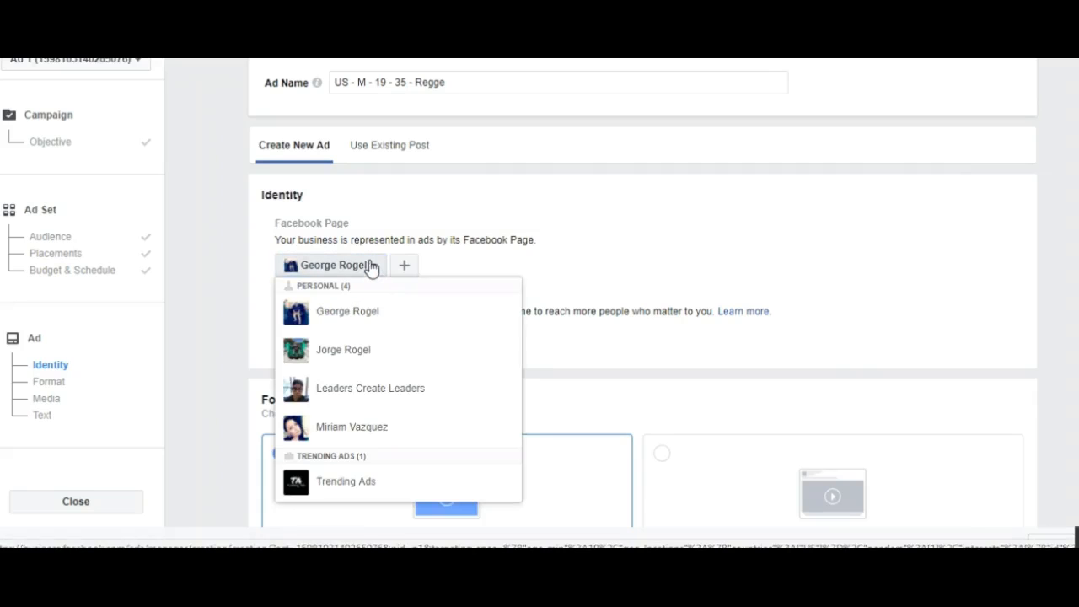
pyautogui.scroll(-1, 371, 269)
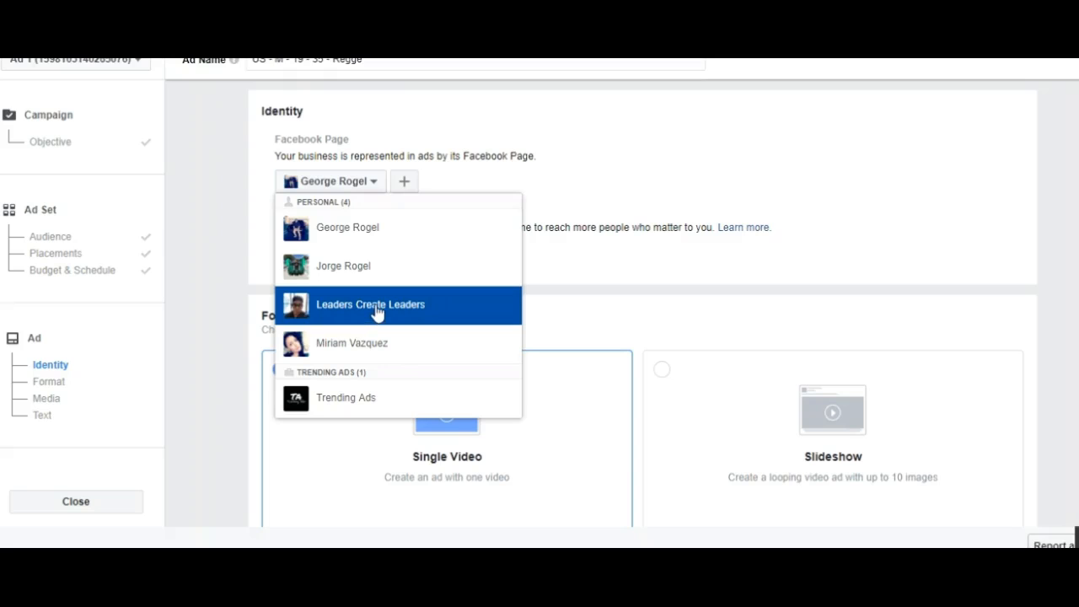
pyautogui.click(376, 312)
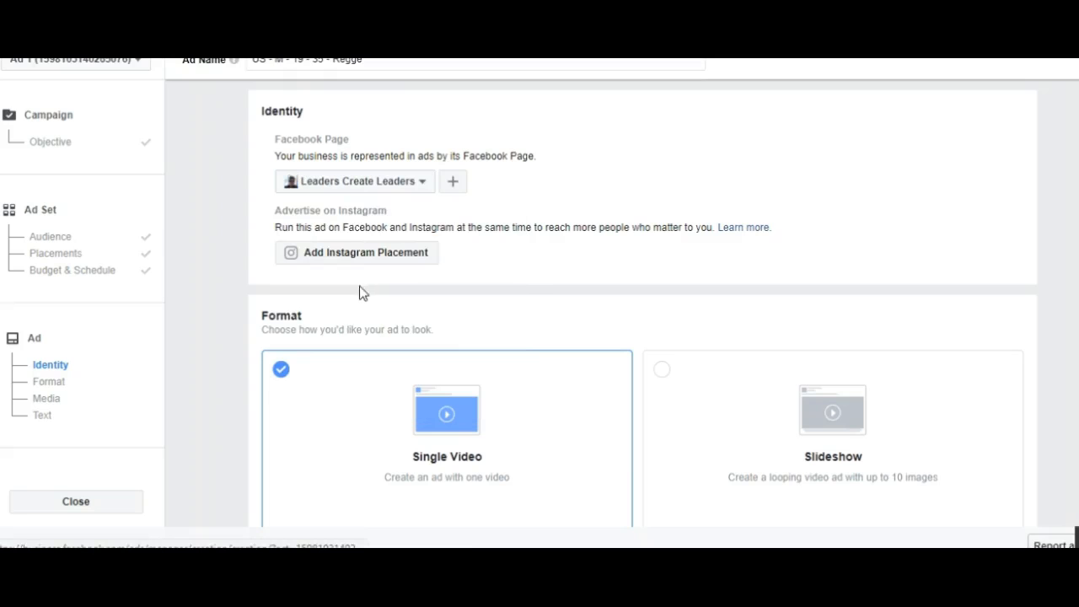
pyautogui.click(420, 185)
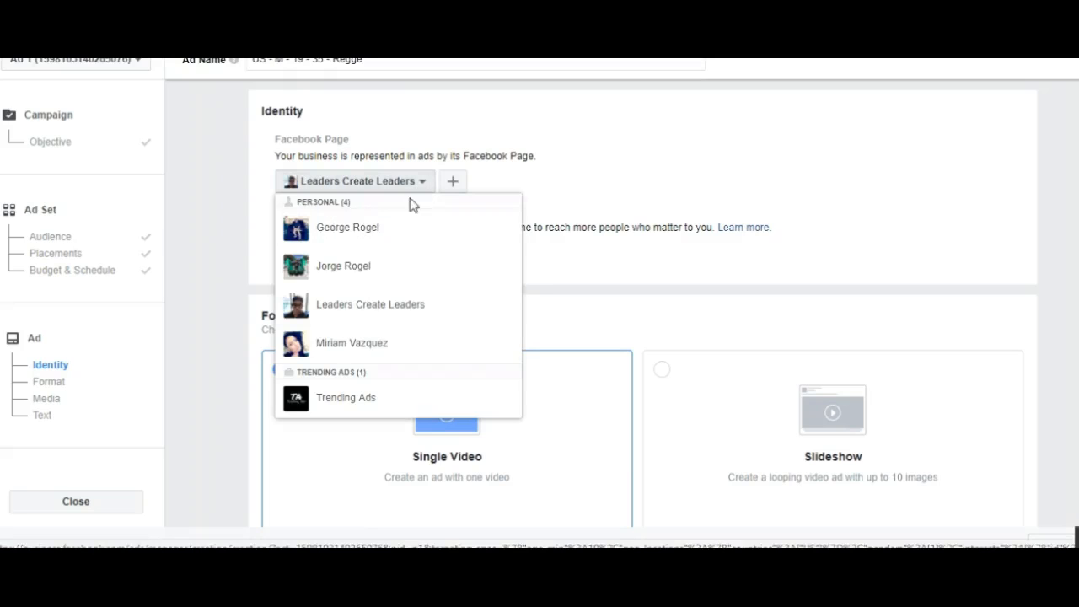
pyautogui.click(376, 240)
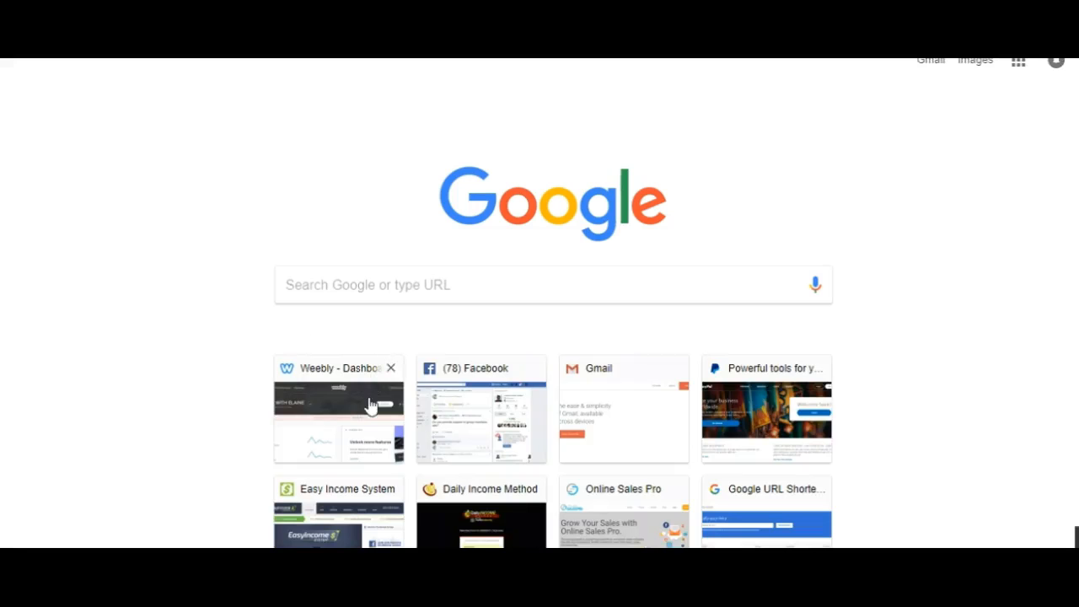
# Step: Open Facebook's news feed in a separate browser tab and go to the Leaders Create Leaders page from the managed pages
pyautogui.click(503, 371)
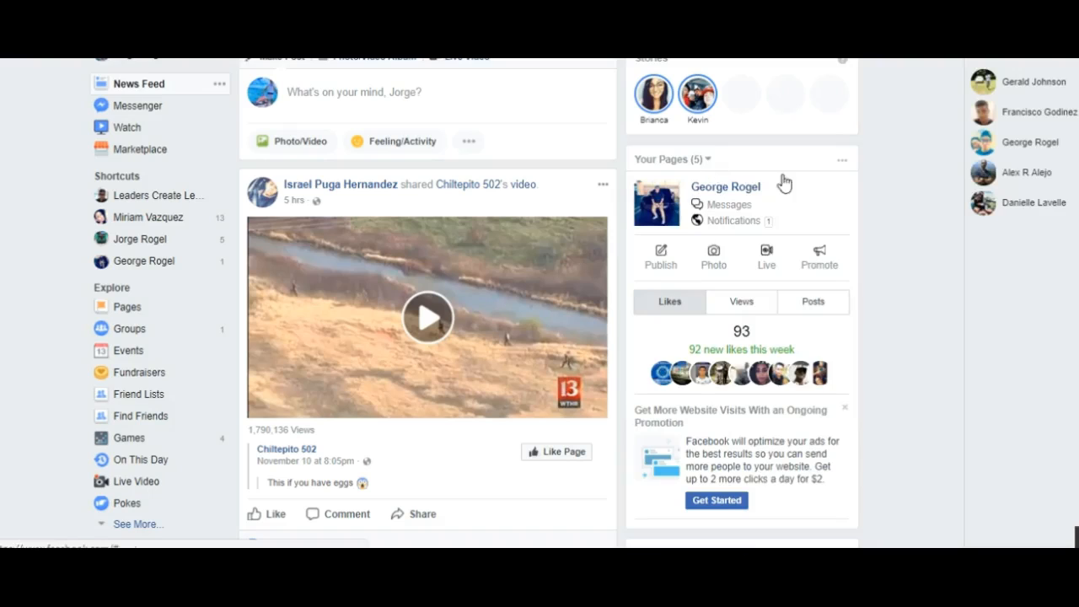
pyautogui.click(707, 162)
pyautogui.click(707, 162)
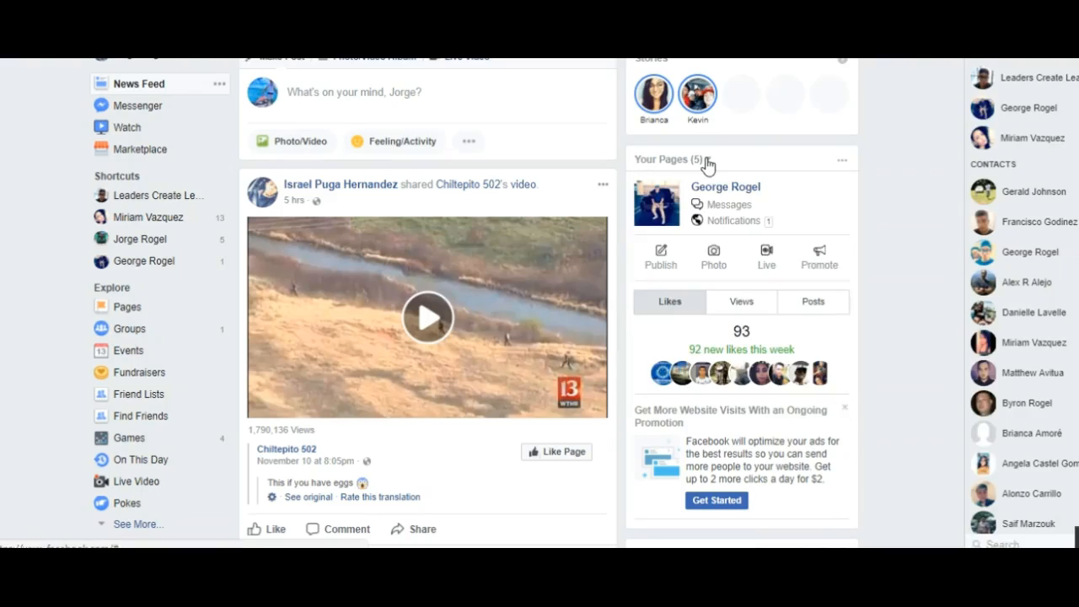
pyautogui.click(707, 162)
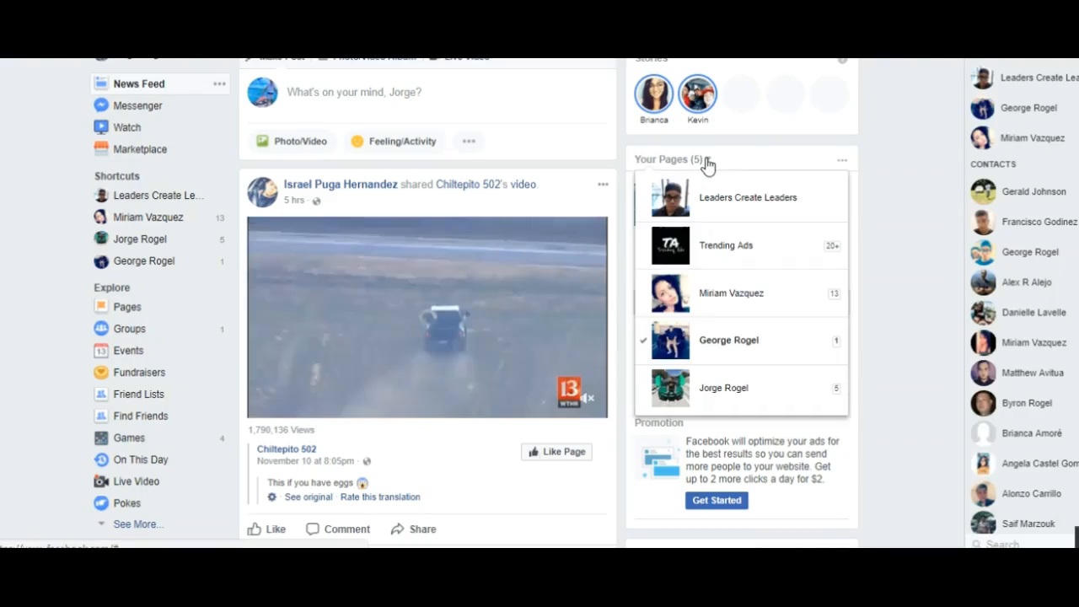
pyautogui.click(727, 199)
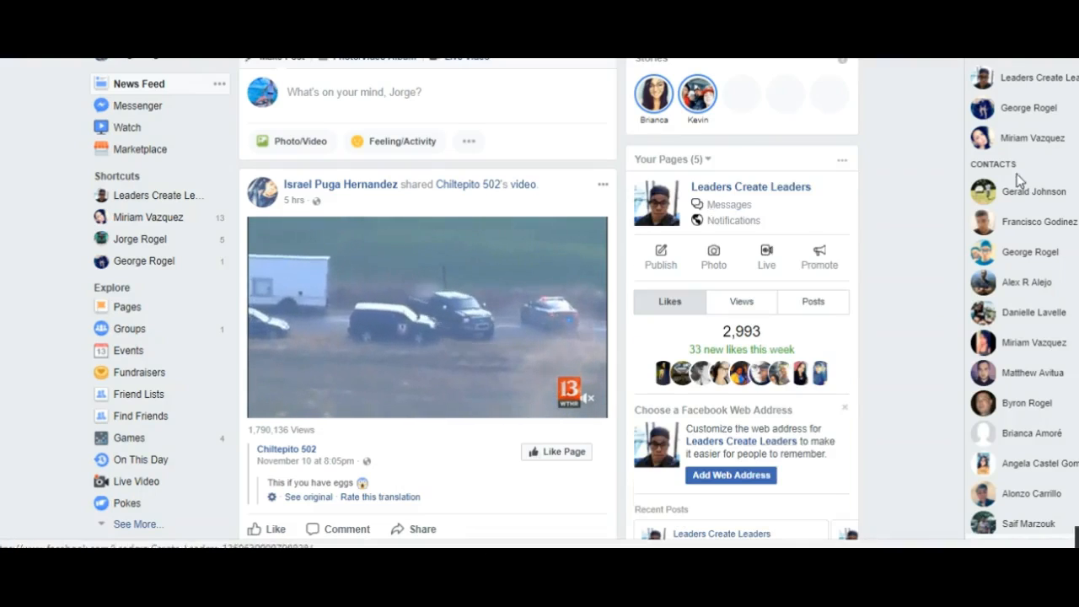
pyautogui.click(797, 192)
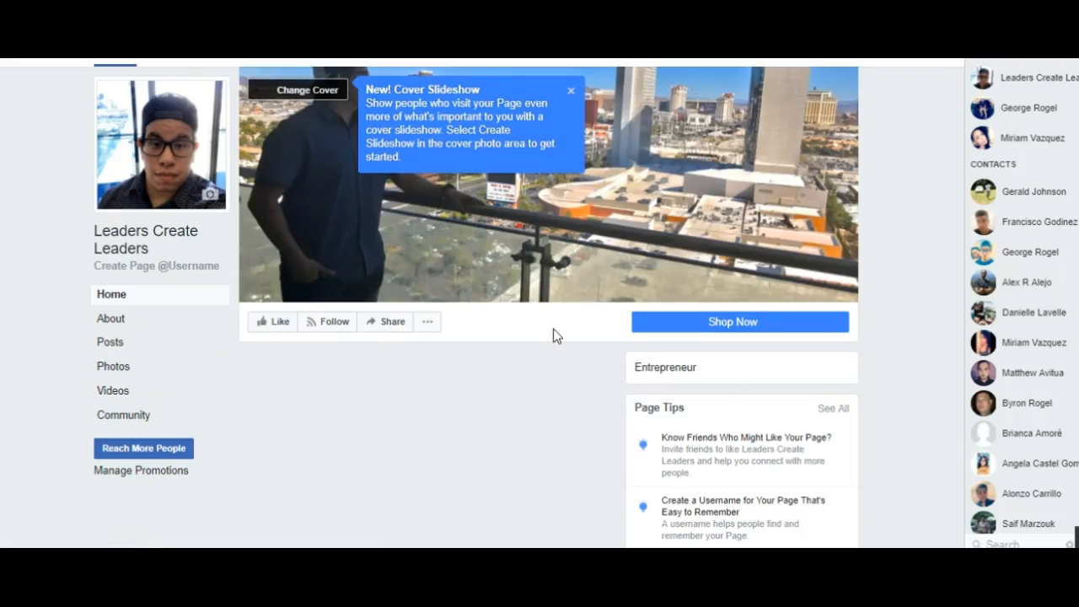
# Step: Look through the Leaders Create Leaders home page, closing the media viewer opened along the way
pyautogui.scroll(-4, 562, 369)
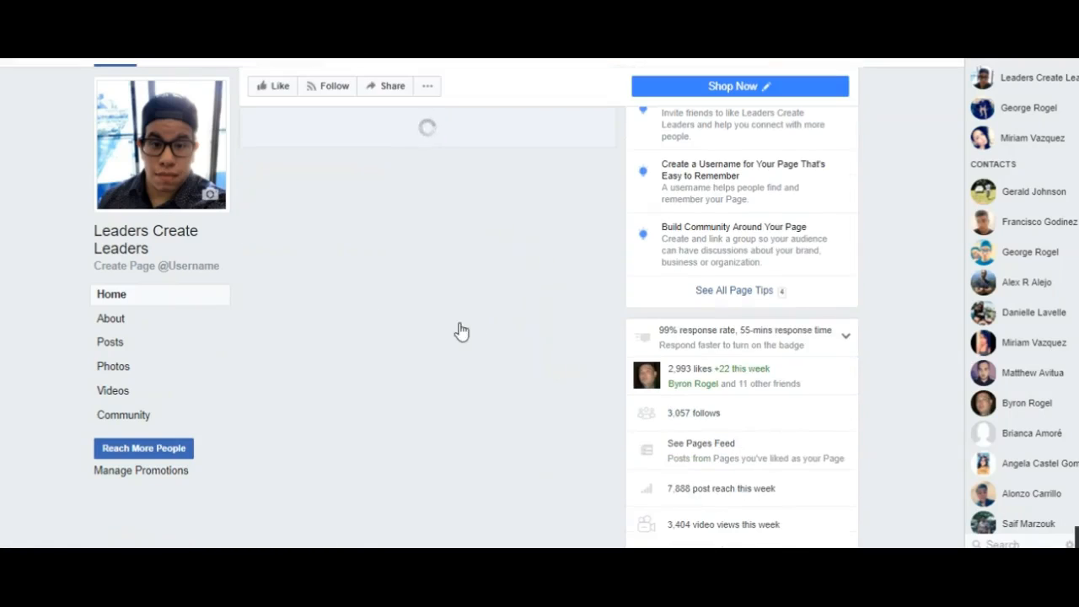
pyautogui.click(460, 327)
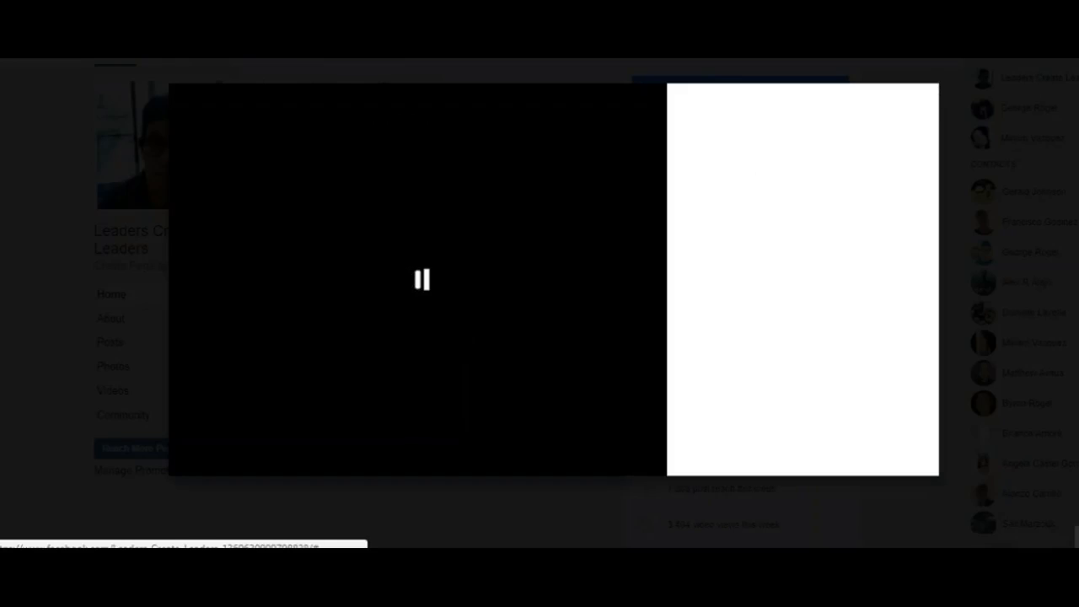
pyautogui.click(1037, 65)
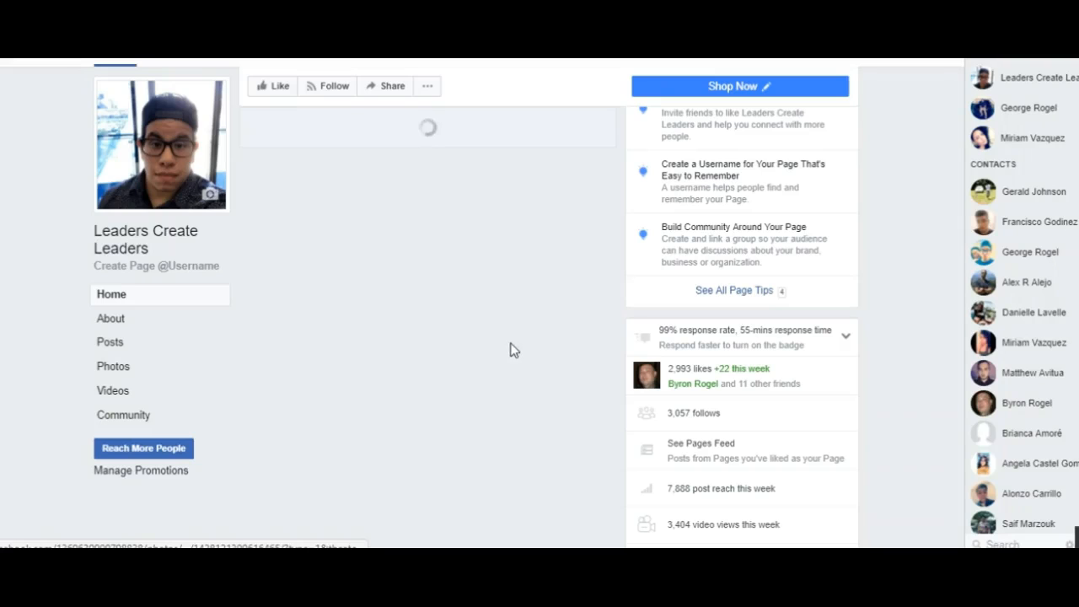
pyautogui.scroll(-5, 576, 314)
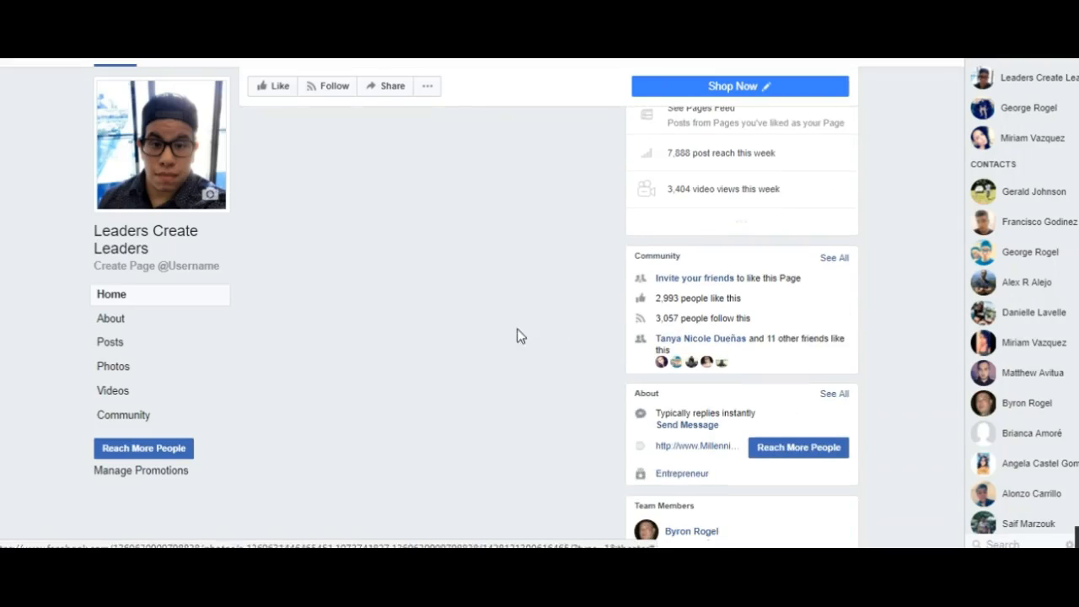
pyautogui.scroll(3, 514, 316)
pyautogui.scroll(2, 495, 312)
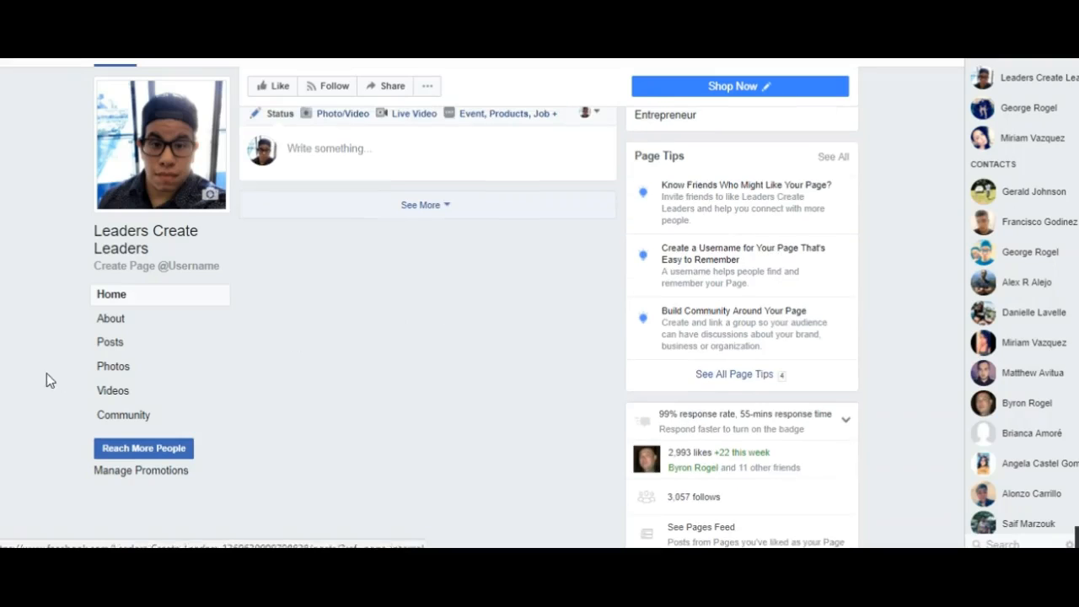
# Step: Show the Leaders Create Leaders page's posts and browse the older ones for audience reach and engagement
pyautogui.click(103, 348)
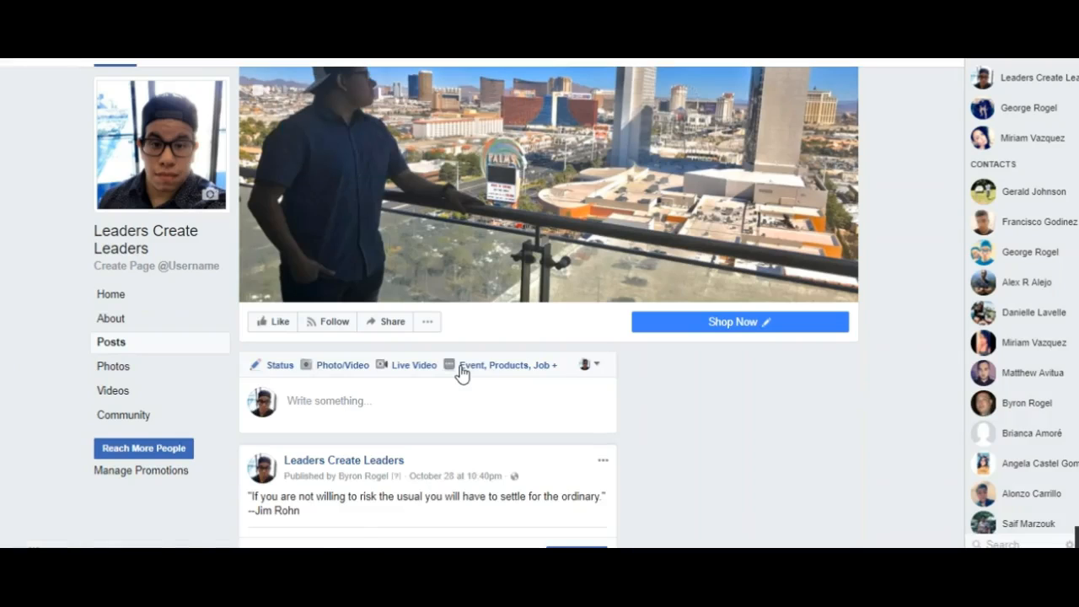
pyautogui.scroll(-5, 461, 371)
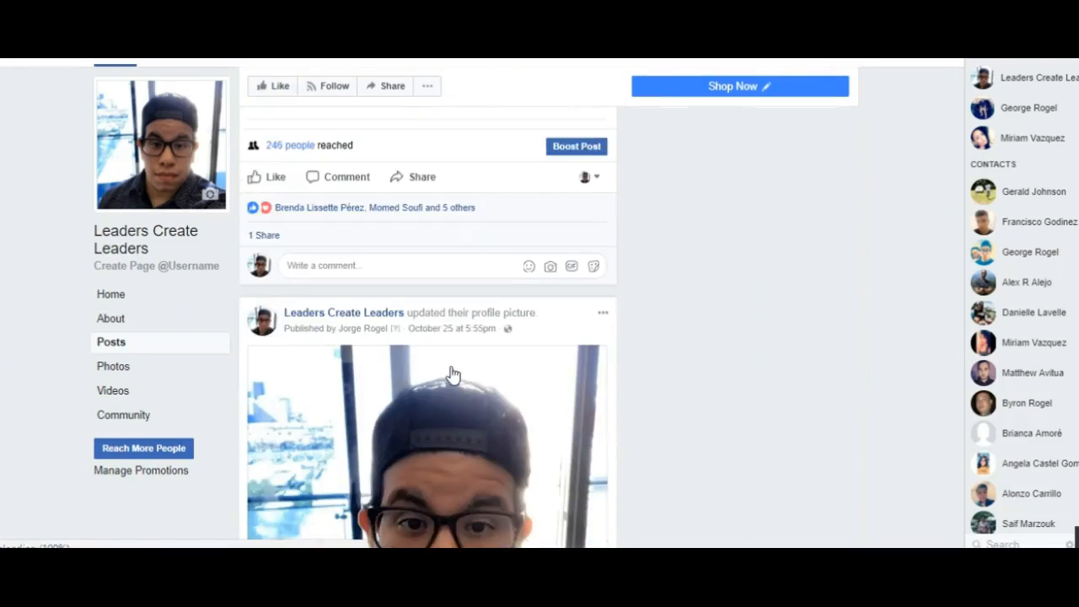
pyautogui.scroll(-10, 455, 375)
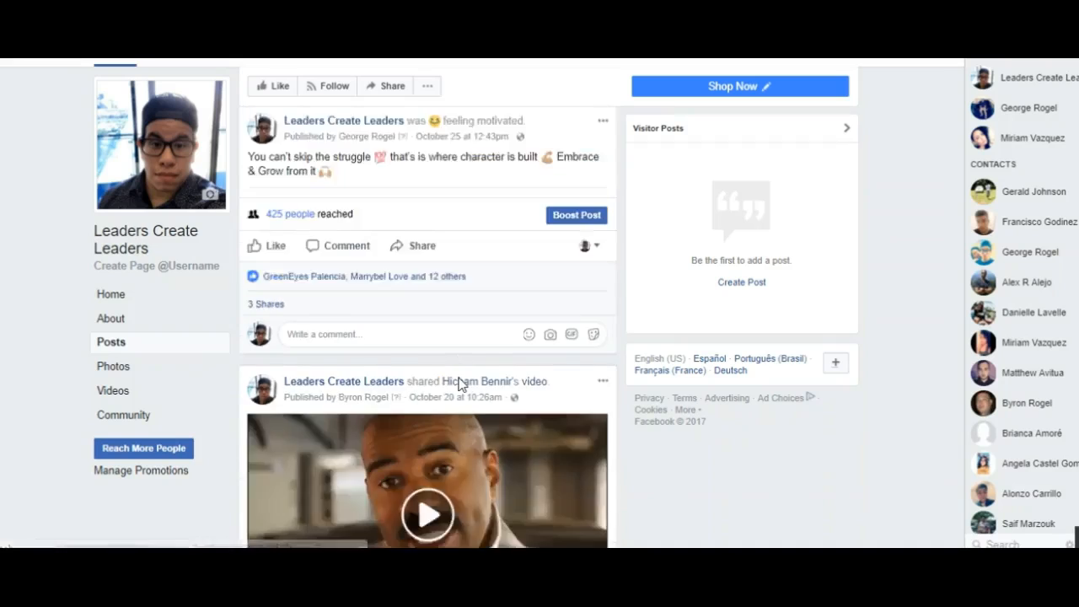
pyautogui.scroll(-3, 462, 383)
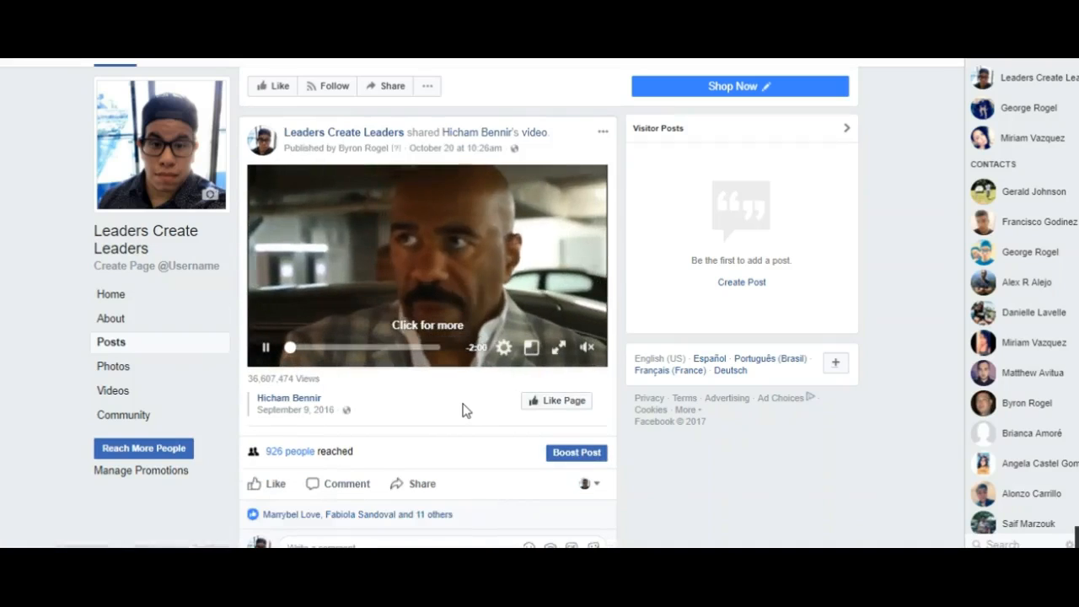
pyautogui.scroll(-10, 462, 404)
pyautogui.scroll(3, 461, 396)
pyautogui.scroll(2, 461, 394)
pyautogui.scroll(-4, 460, 394)
pyautogui.scroll(-5, 460, 393)
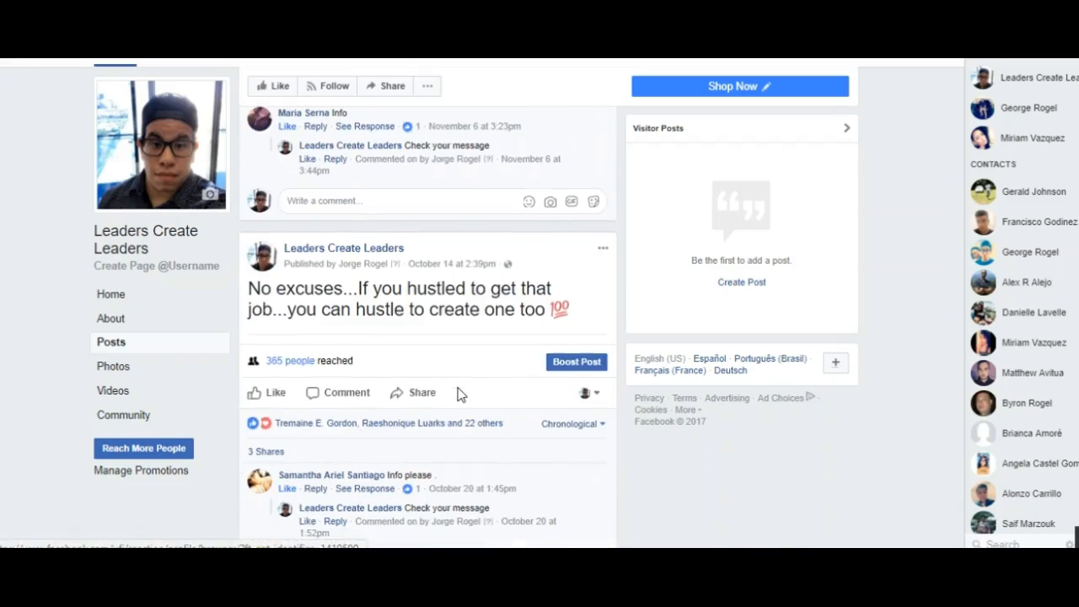
# Step: Examine the page's post "Will a extra $1,000 a month help you ?" together with its comments and replies
pyautogui.scroll(-1, 460, 394)
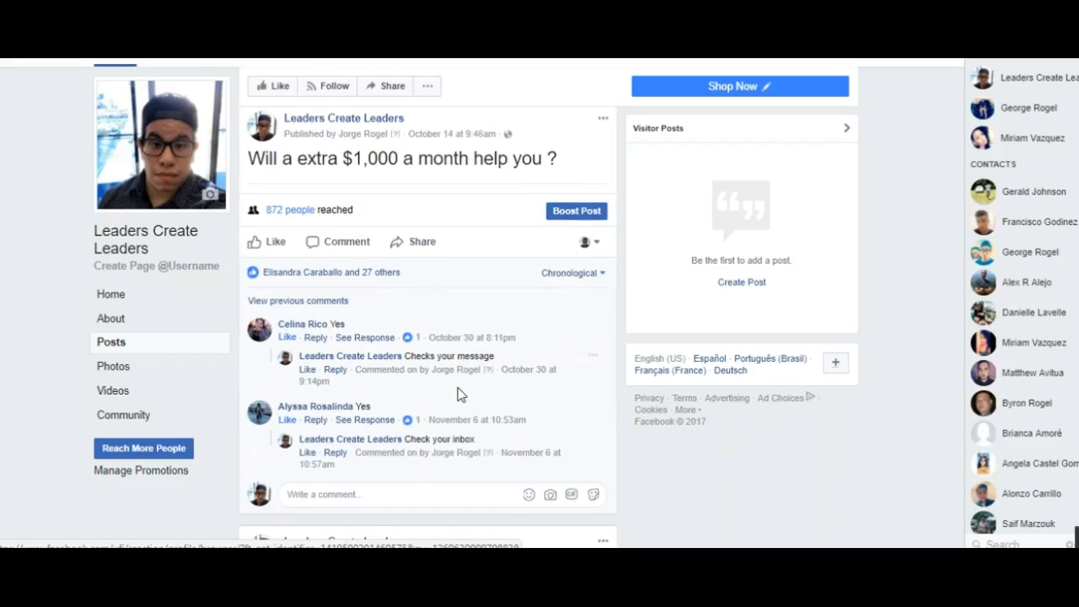
pyautogui.scroll(-5, 460, 392)
pyautogui.scroll(4, 461, 389)
pyautogui.scroll(2, 460, 388)
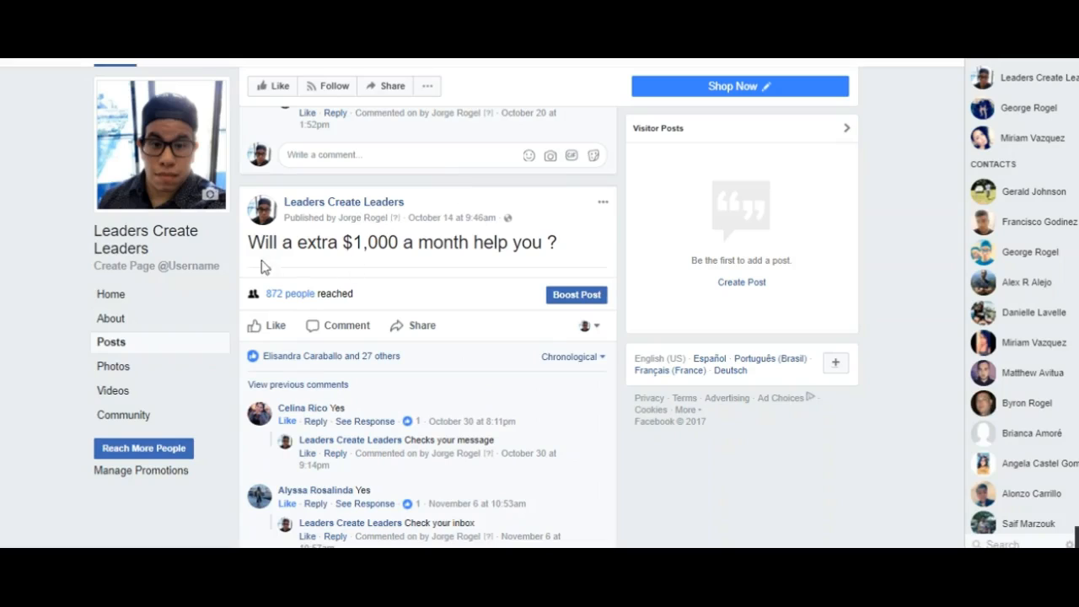
pyautogui.scroll(-1, 643, 327)
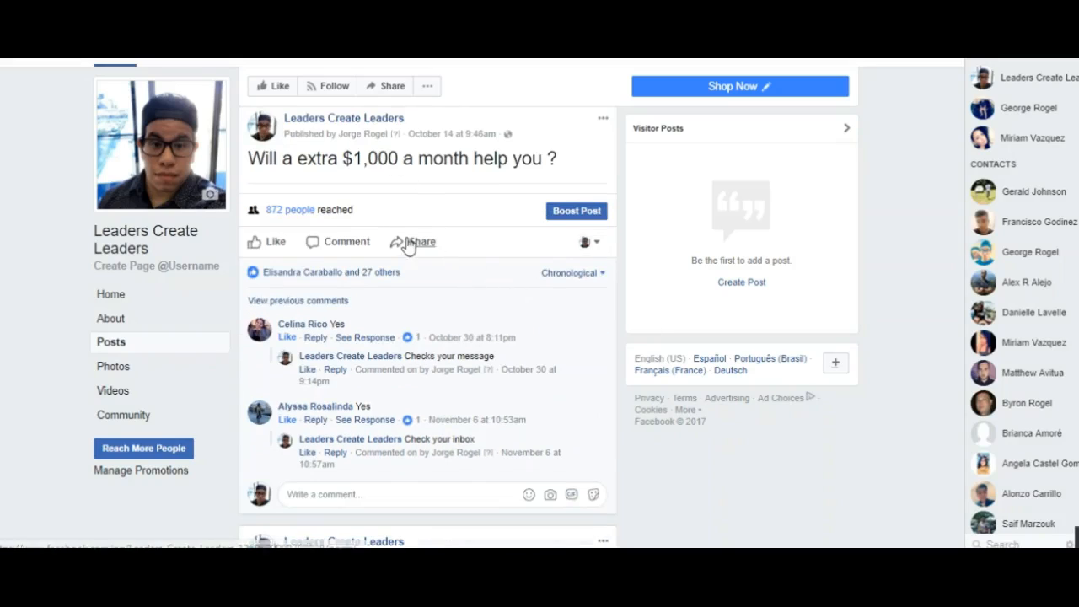
pyautogui.scroll(1, 443, 261)
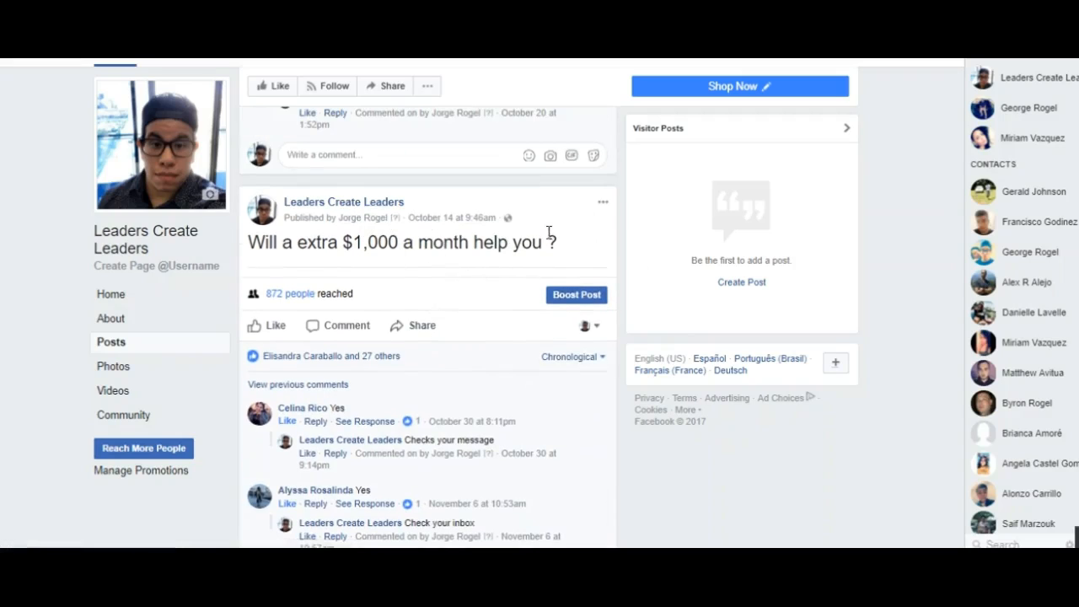
# Step: Examine the management options and detailed reach and engagement statistics of the "Will a extra $1,000 a month help you ?" post, and return to the ad setup
pyautogui.click(602, 203)
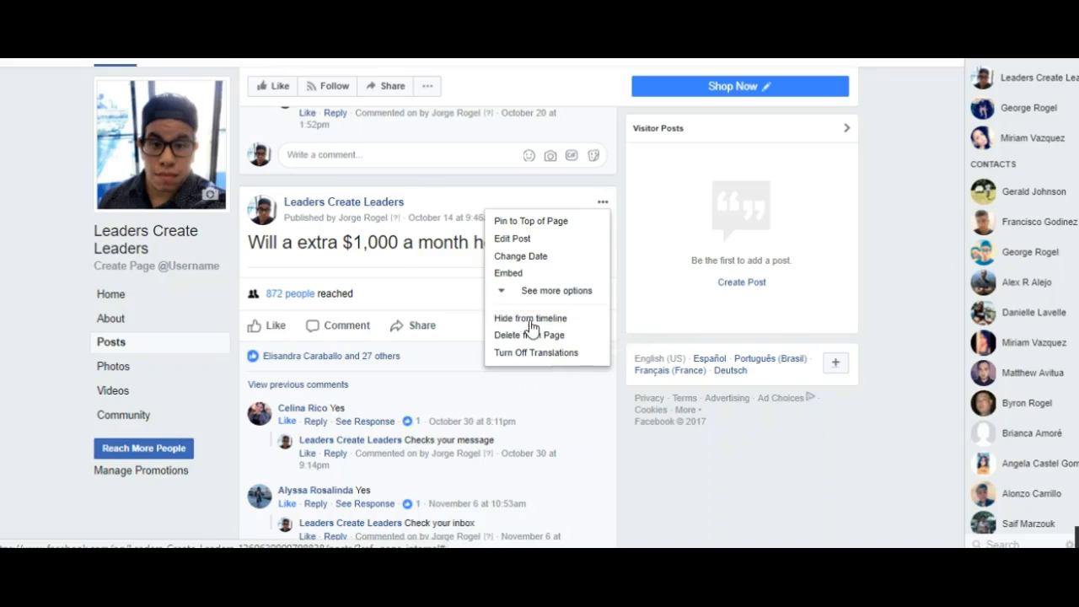
pyautogui.click(433, 279)
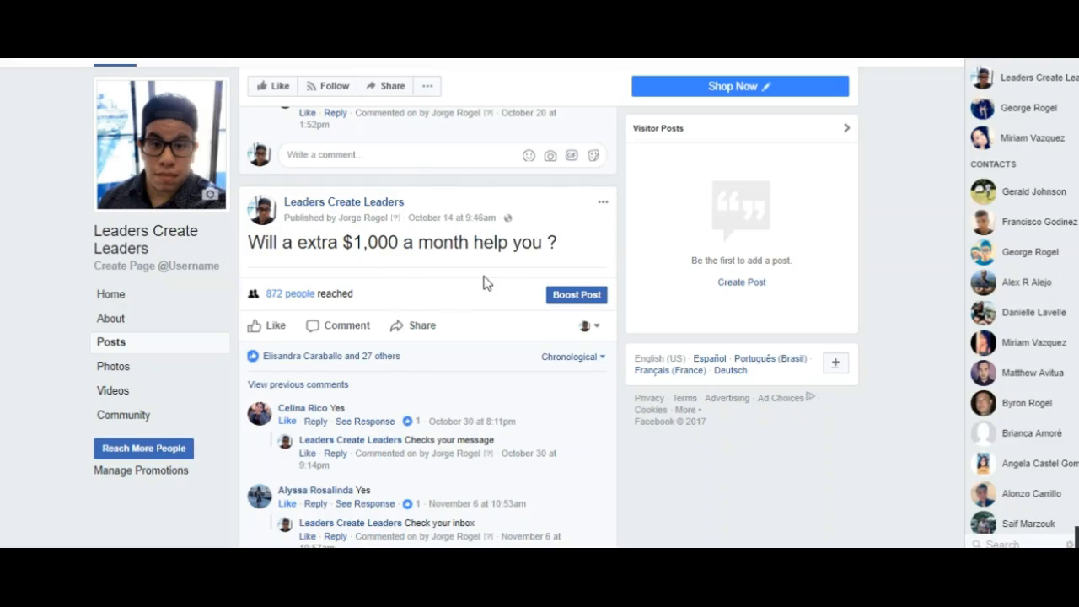
pyautogui.click(602, 203)
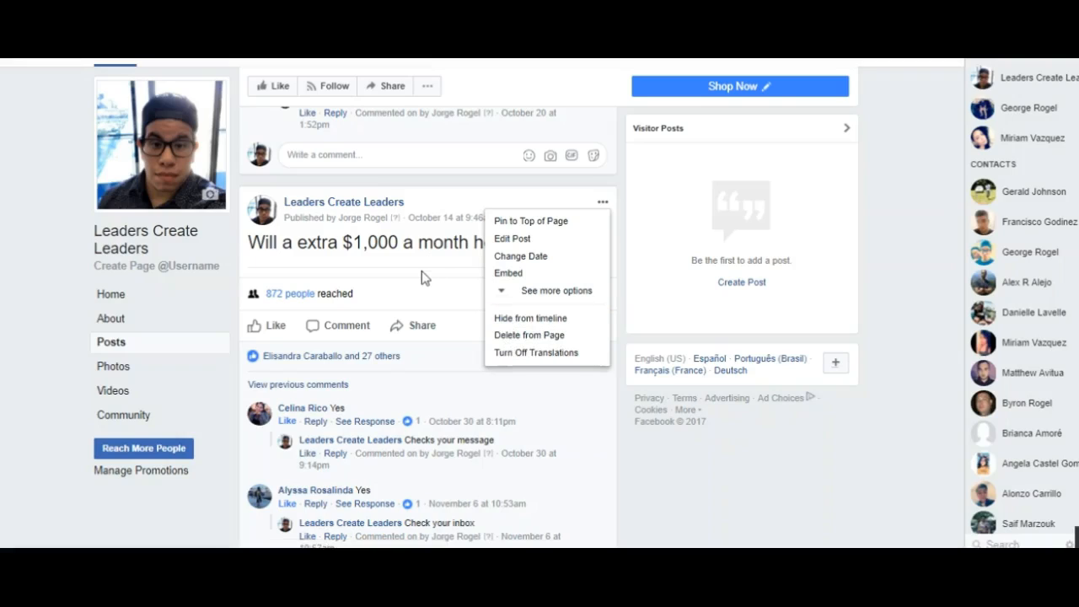
pyautogui.click(417, 291)
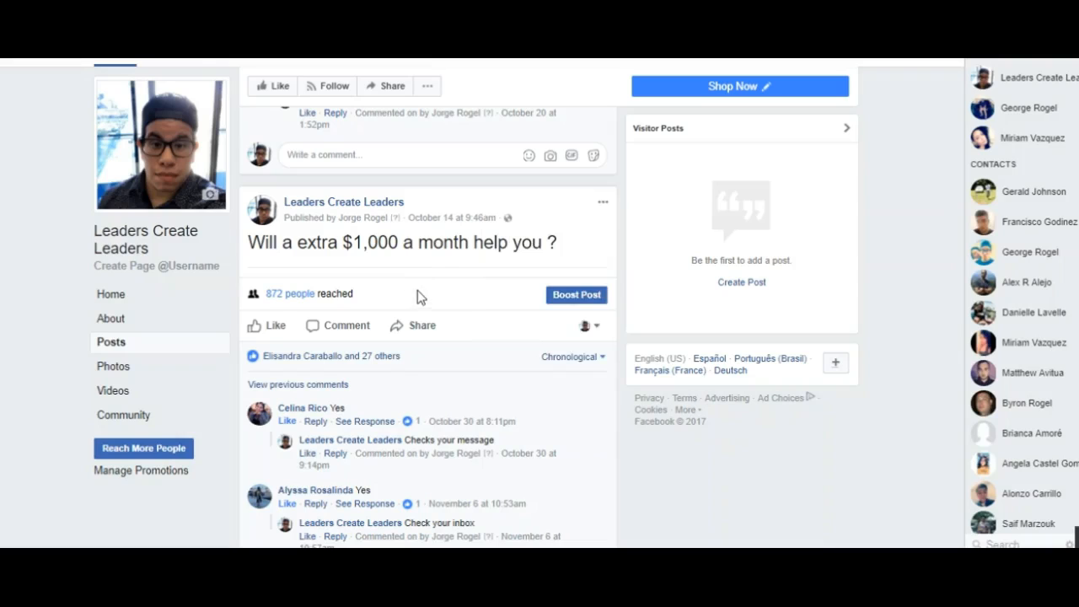
pyautogui.click(410, 289)
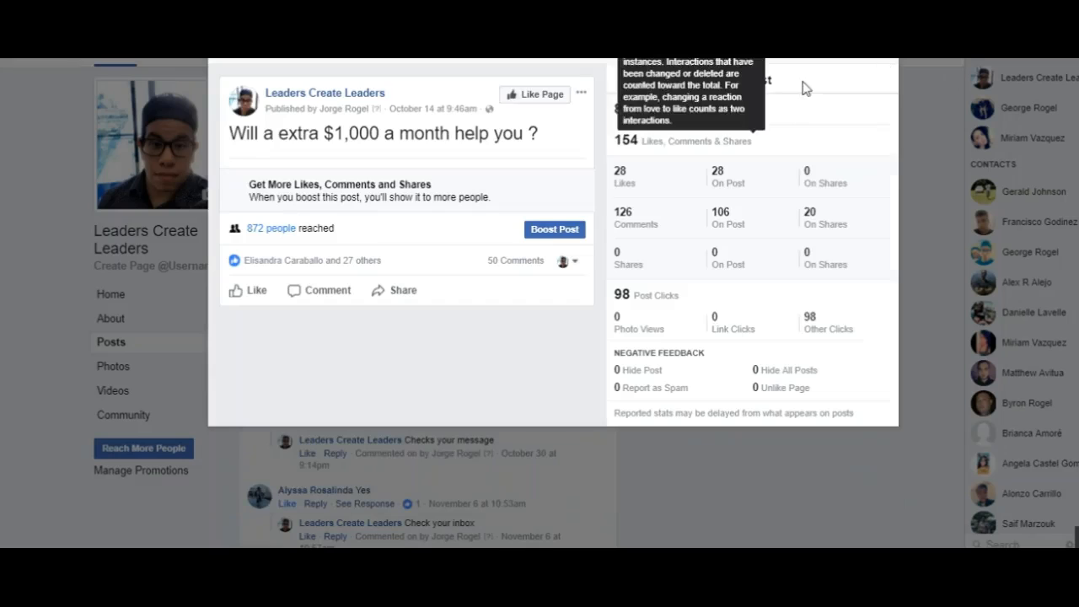
pyautogui.press('Escape')
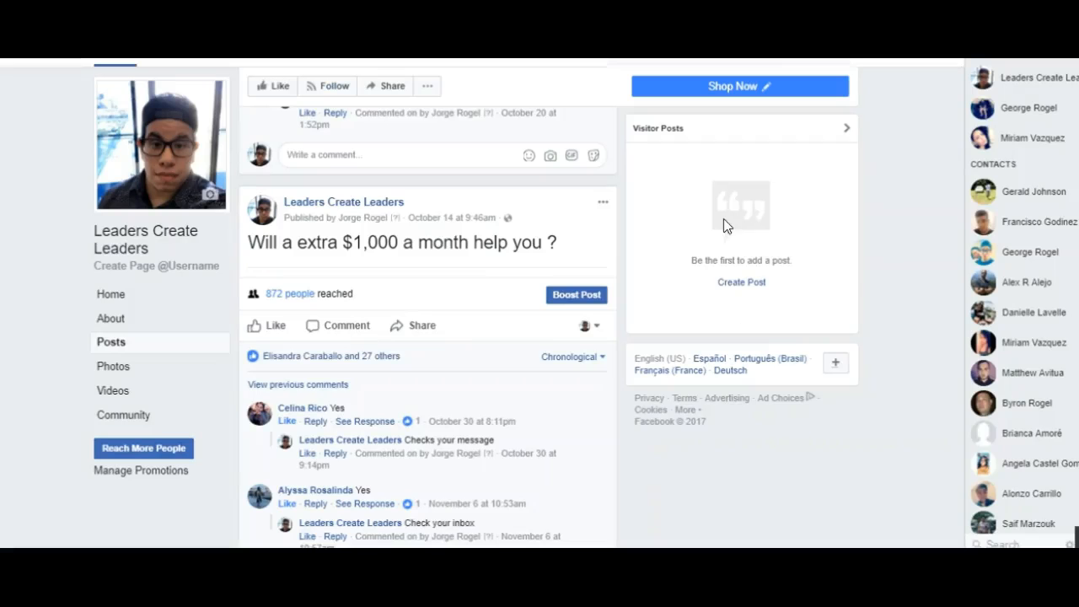
pyautogui.scroll(-20, 535, 236)
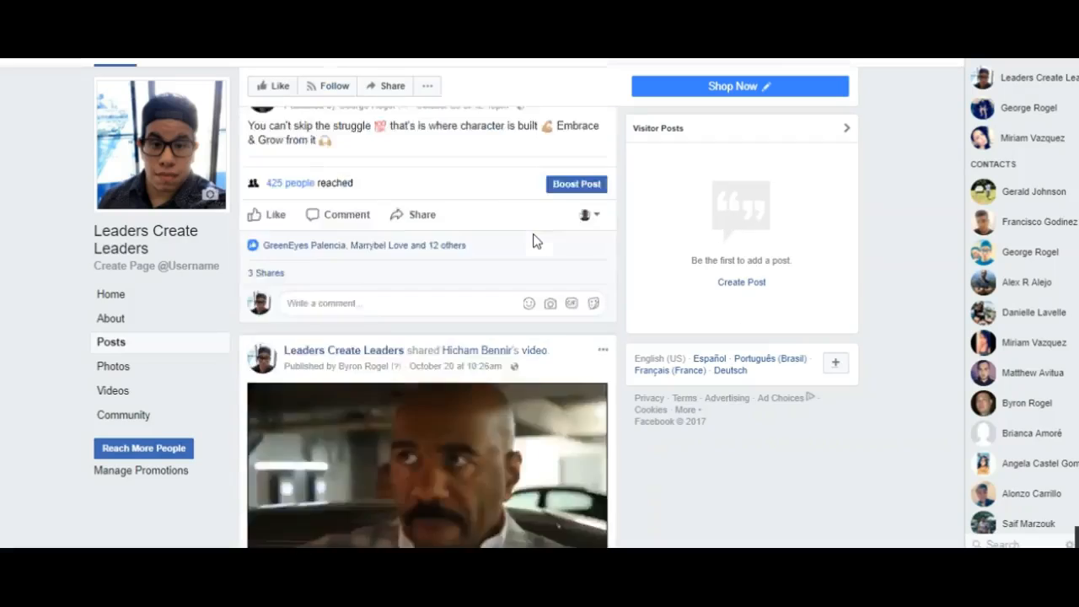
pyautogui.scroll(20, 534, 241)
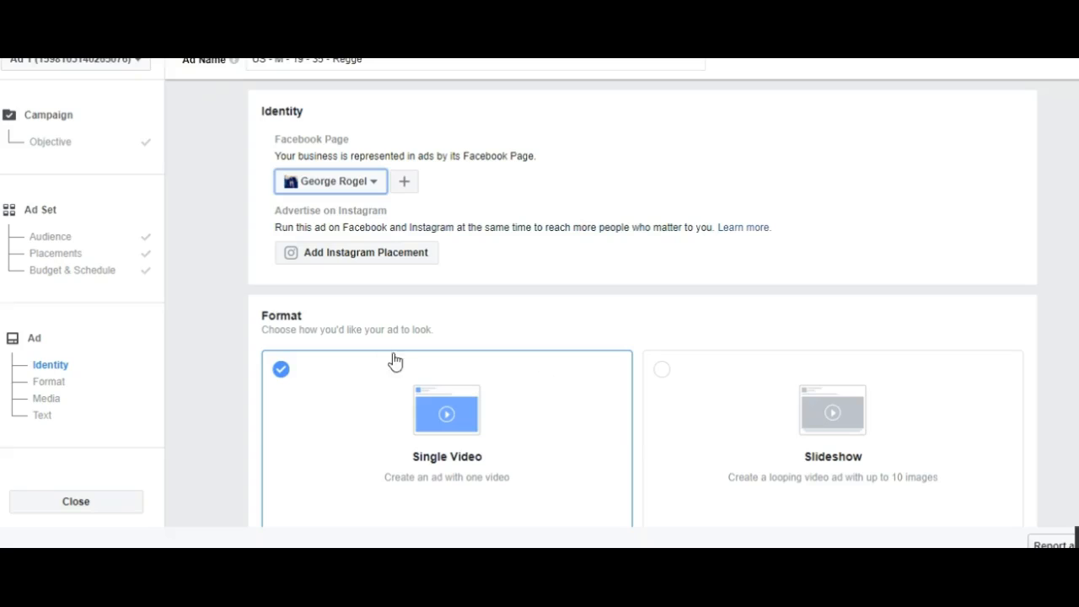
pyautogui.scroll(-2, 261, 280)
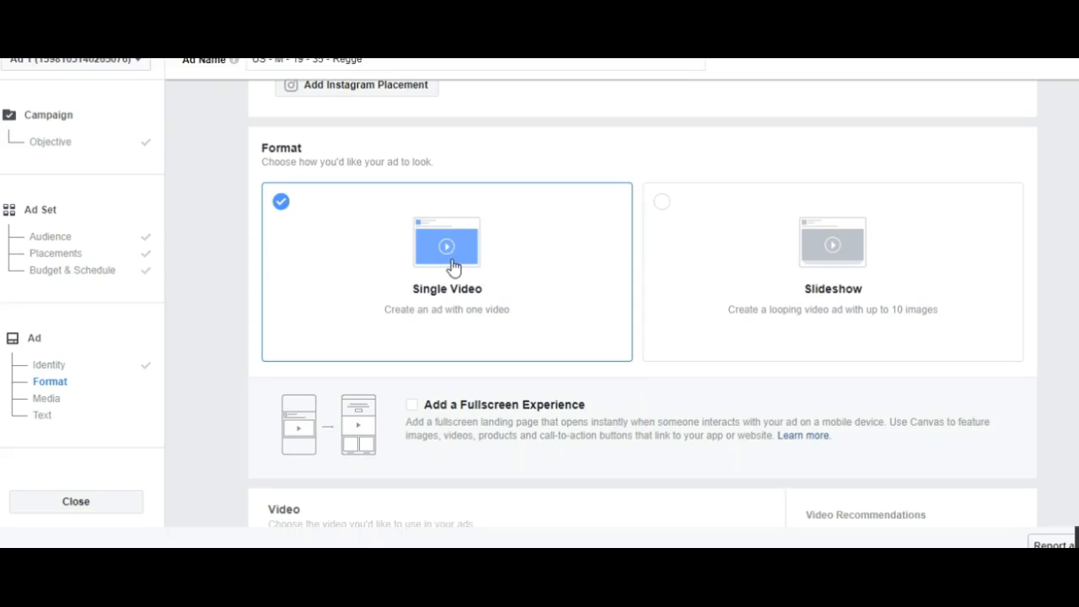
pyautogui.scroll(-4, 455, 268)
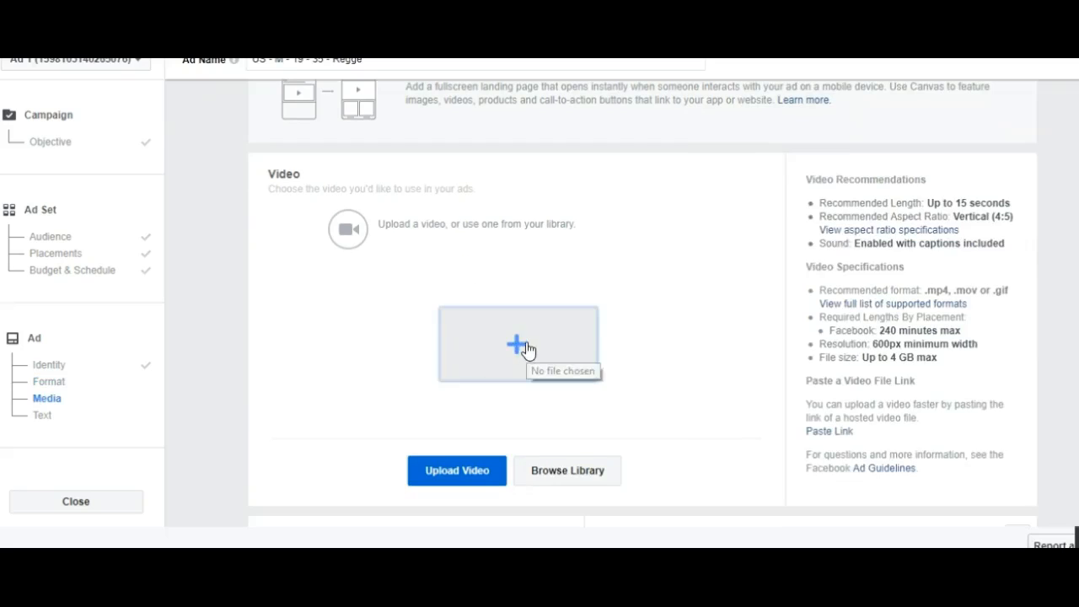
pyautogui.scroll(5, 539, 354)
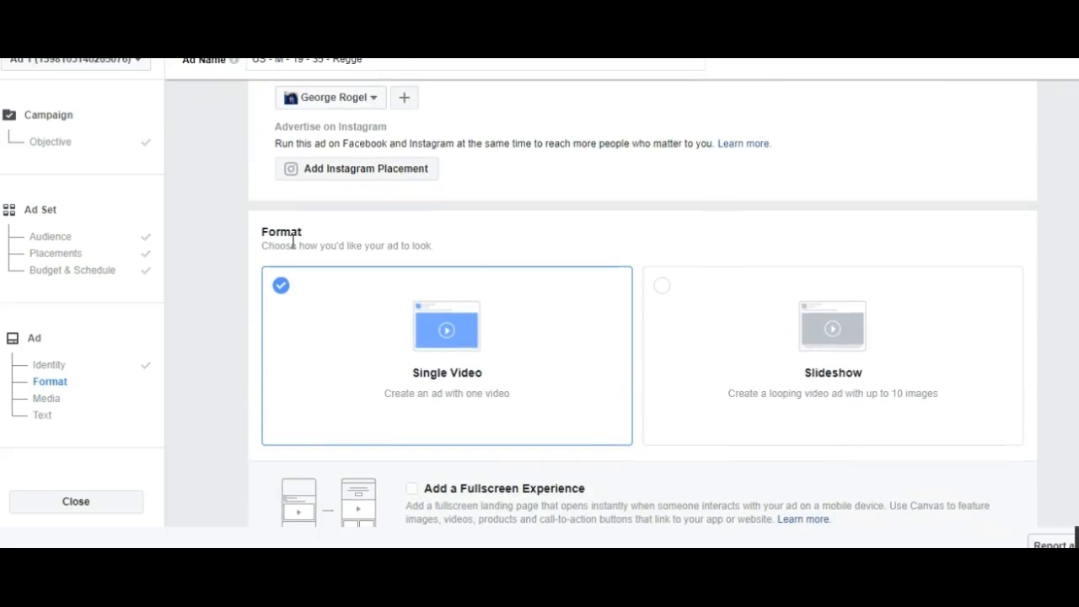
pyautogui.scroll(2, 470, 296)
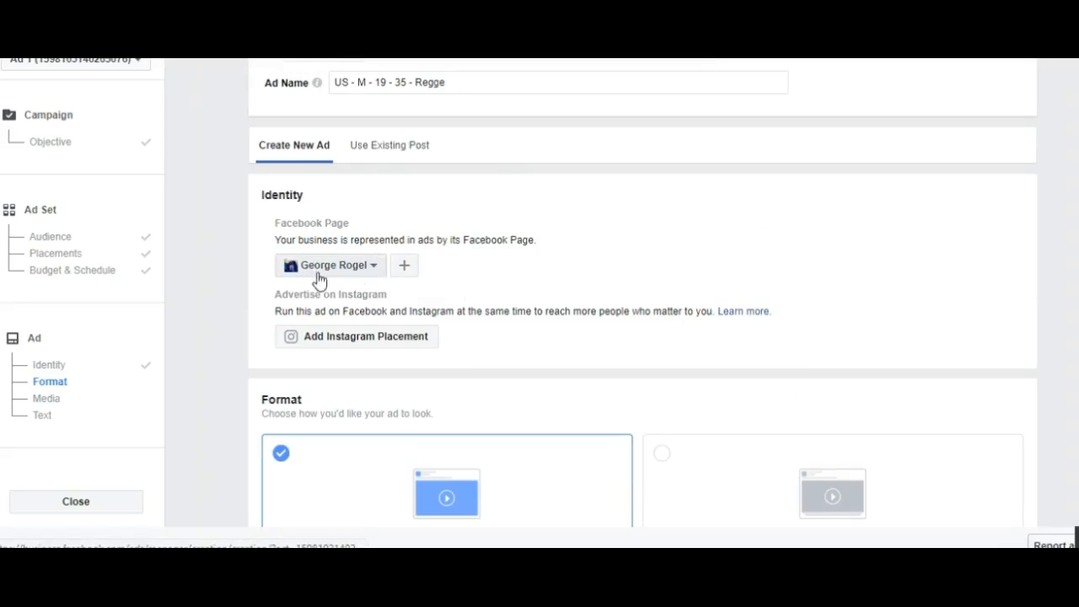
pyautogui.scroll(-1, 430, 324)
pyautogui.scroll(-8, 441, 337)
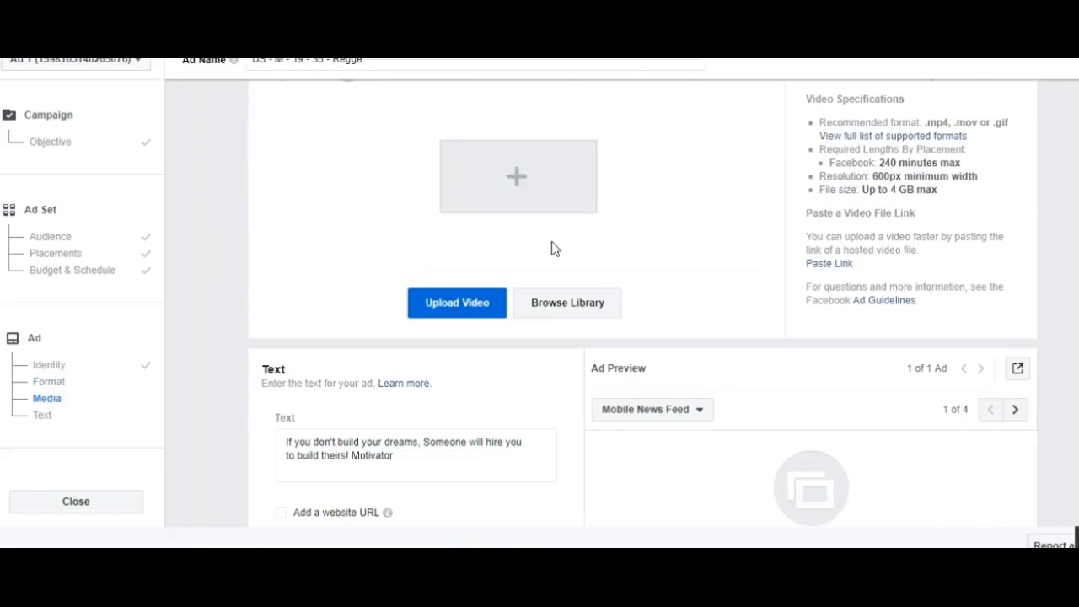
pyautogui.click(520, 178)
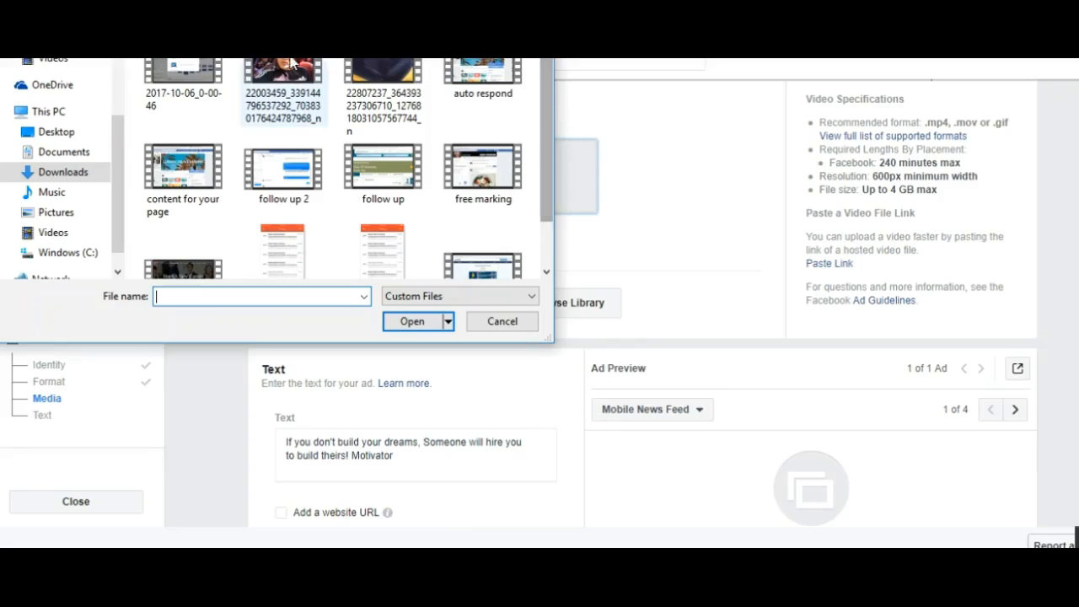
pyautogui.doubleClick(380, 69)
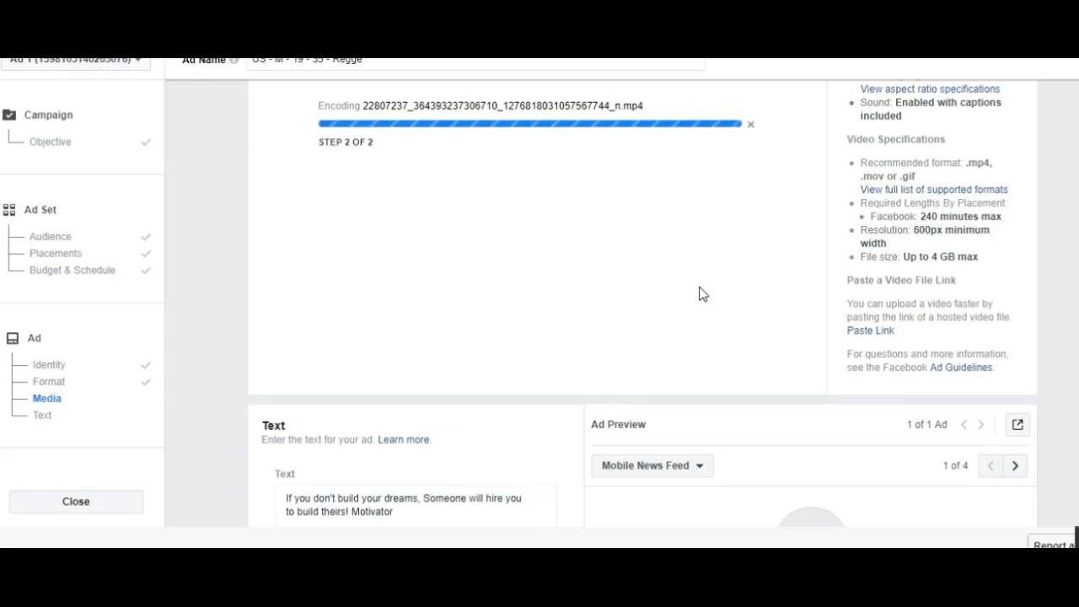
pyautogui.scroll(-1, 671, 282)
pyautogui.scroll(-2, 670, 282)
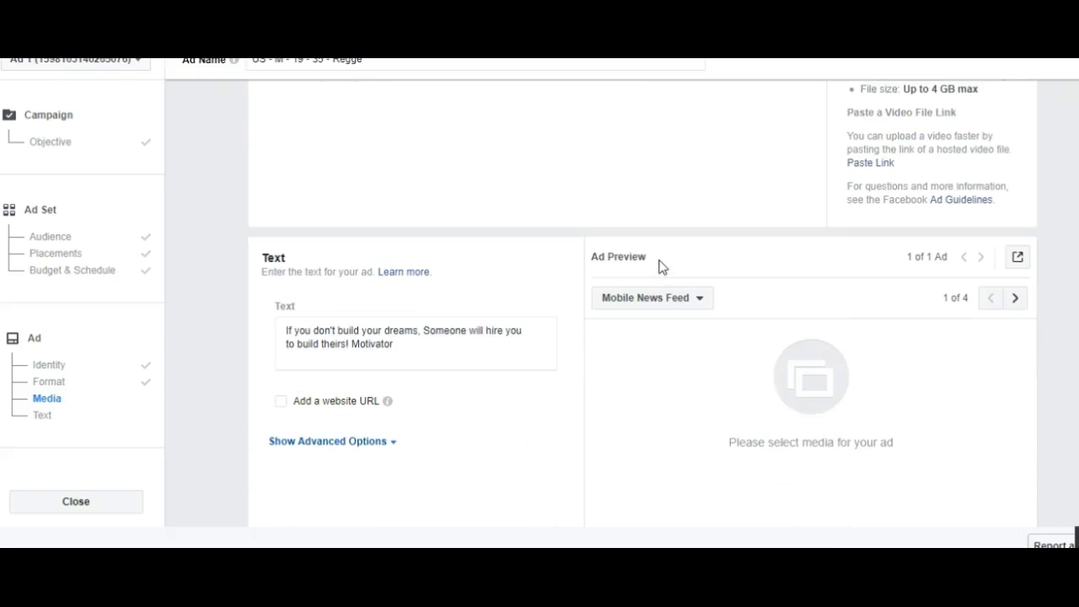
pyautogui.scroll(-1, 661, 266)
pyautogui.scroll(6, 565, 291)
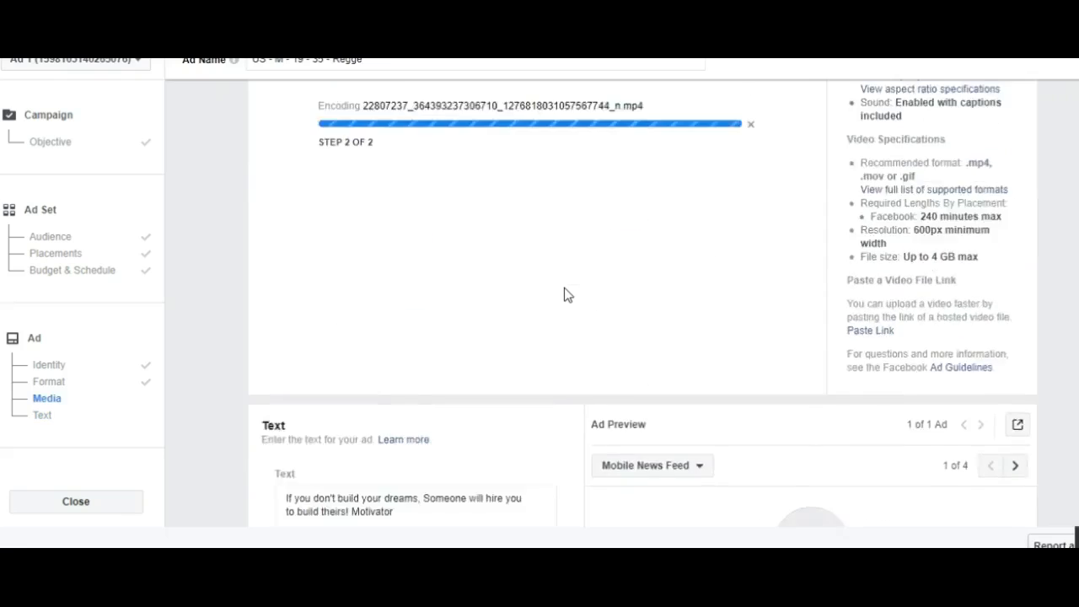
# Step: Choose the "STOP SCROLLING!!!" video thumbnail as the ad video's preview image
pyautogui.scroll(-2, 578, 337)
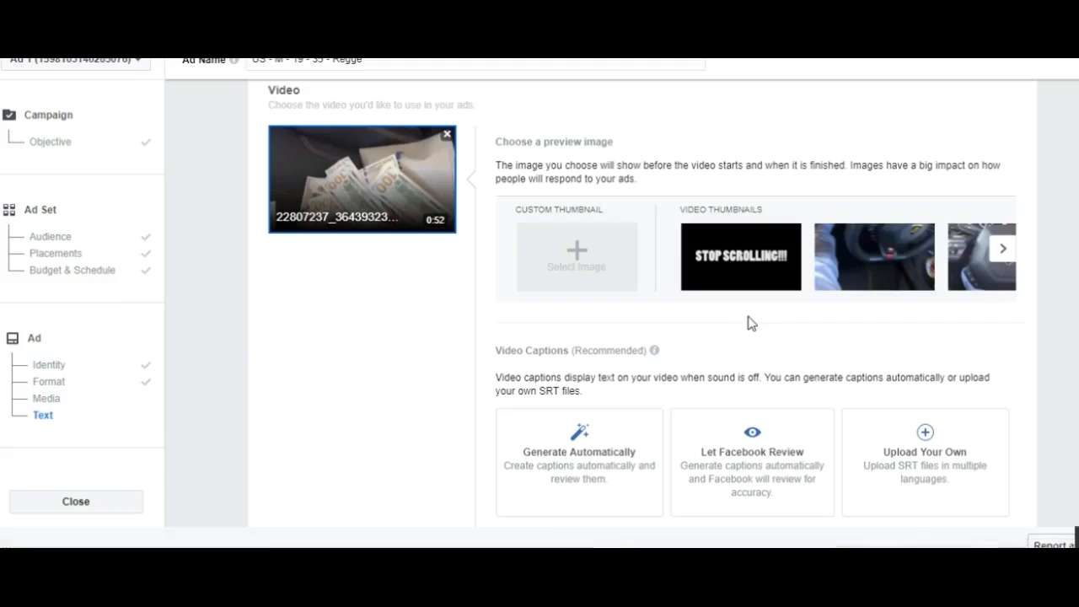
pyautogui.click(762, 268)
pyautogui.click(763, 268)
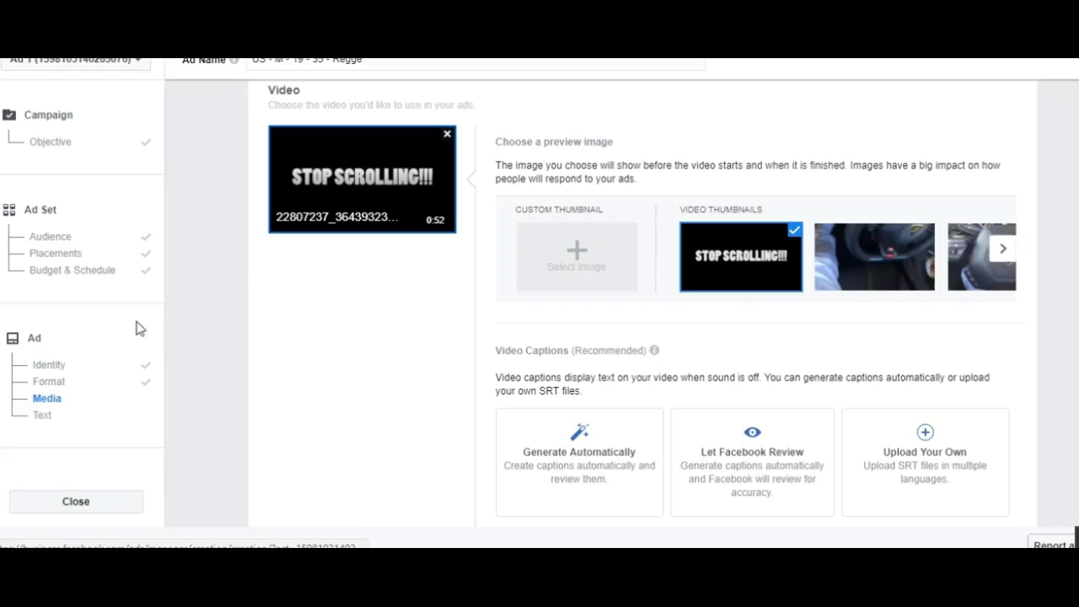
# Step: Try the steering wheel thumbnail with the Lamborghini logo as the preview image, and switch back to the "STOP SCROLLING!!!" one
pyautogui.click(1004, 250)
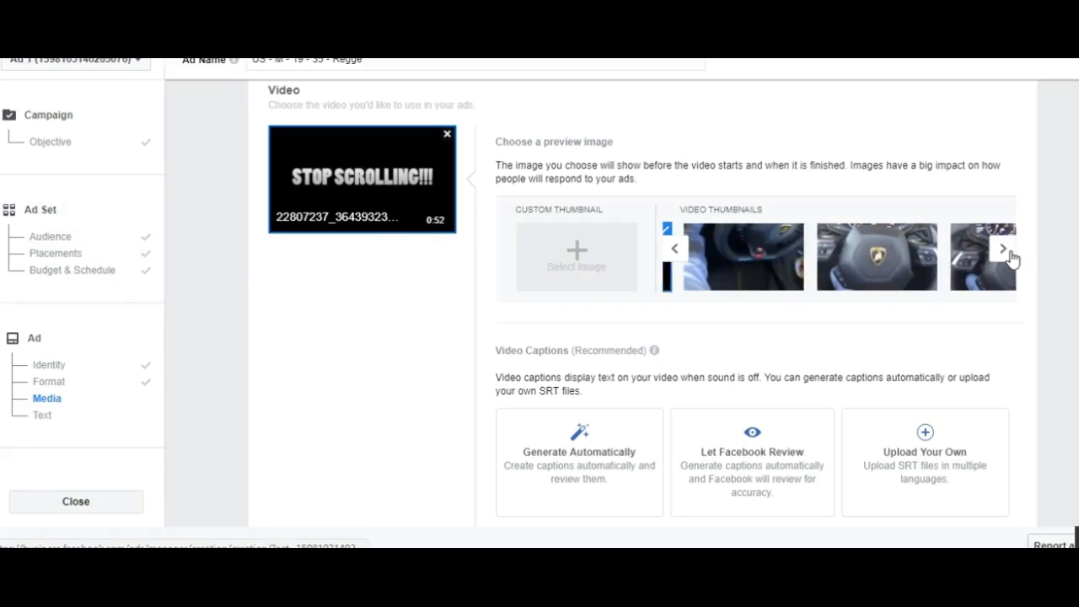
pyautogui.click(881, 269)
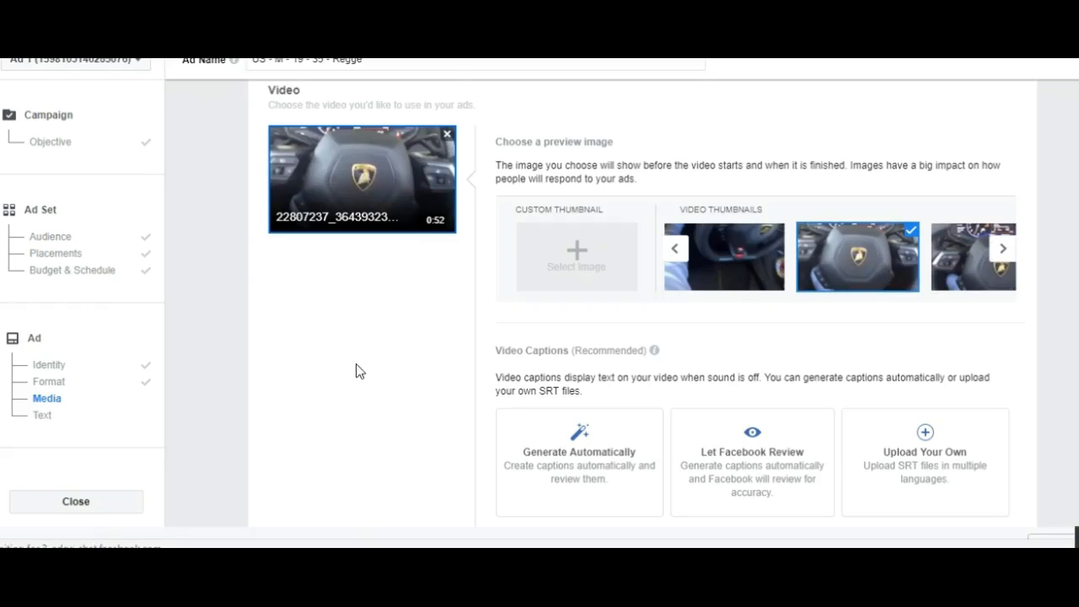
pyautogui.scroll(-1, 356, 371)
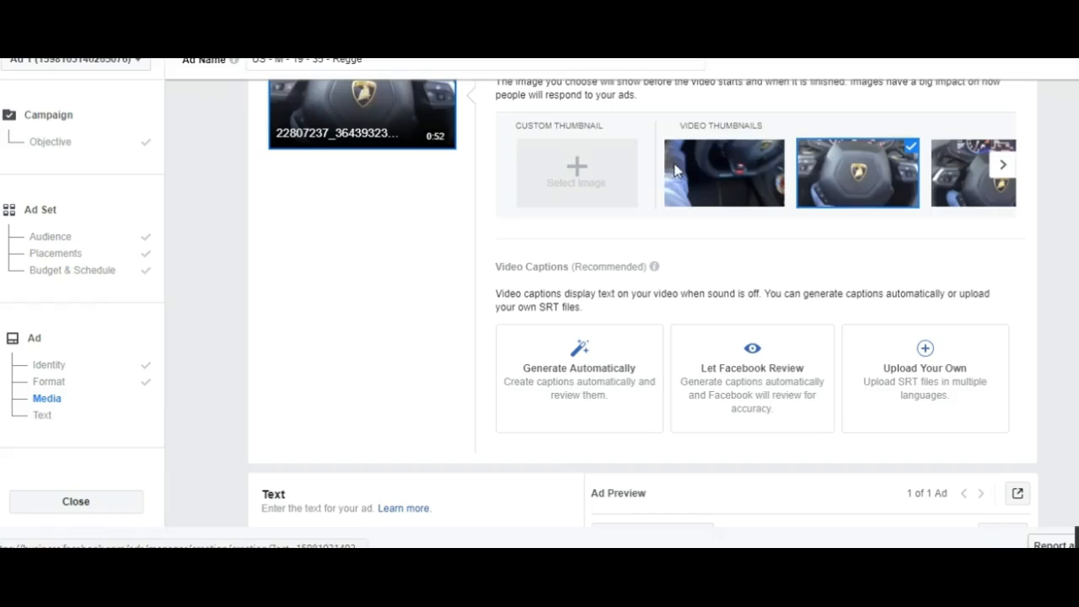
pyautogui.click(732, 184)
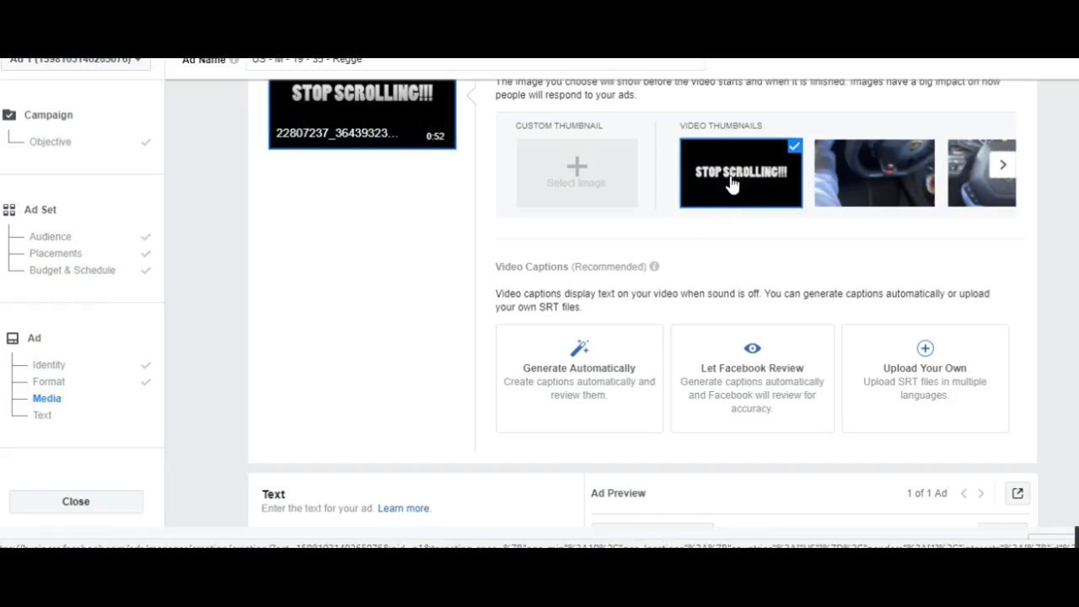
pyautogui.scroll(1, 356, 341)
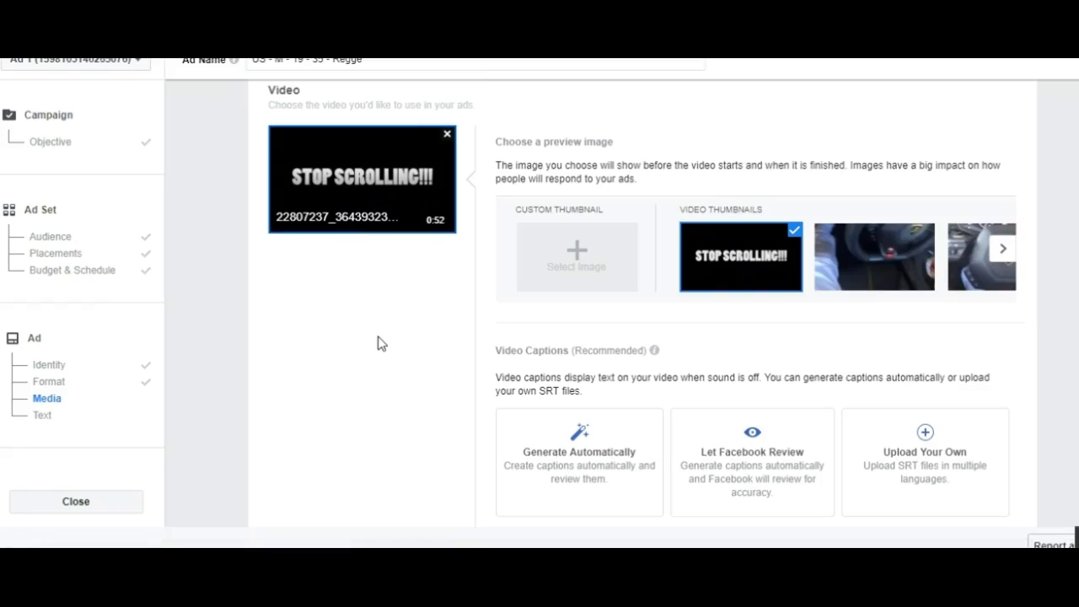
# Step: Delete the existing ad text "If you don't build your dreams, Someone will hire you to build theirs! Motivator"
pyautogui.scroll(-3, 379, 343)
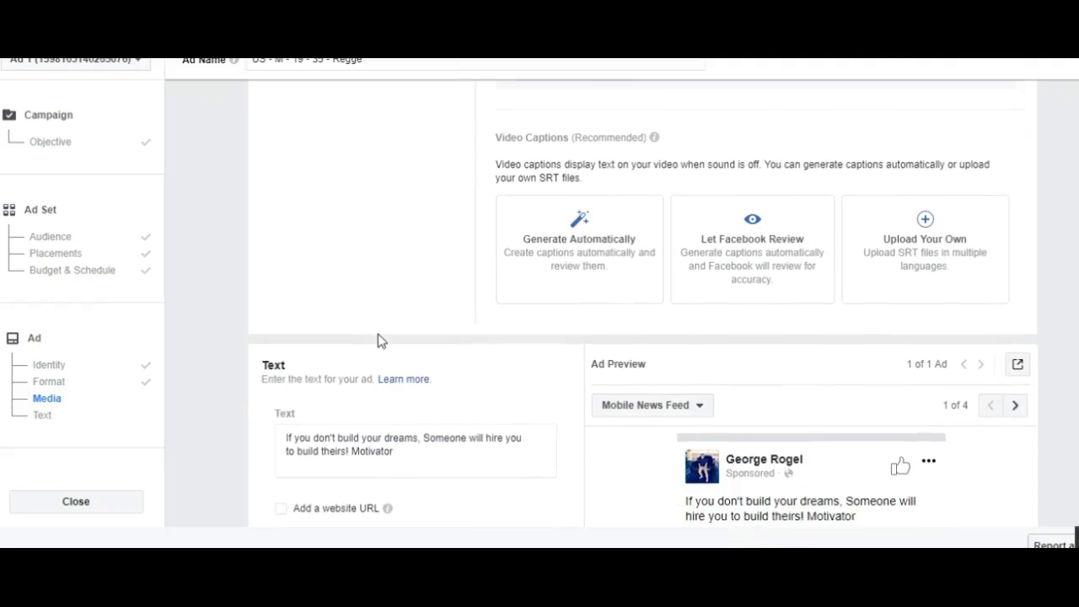
pyautogui.scroll(-3, 409, 277)
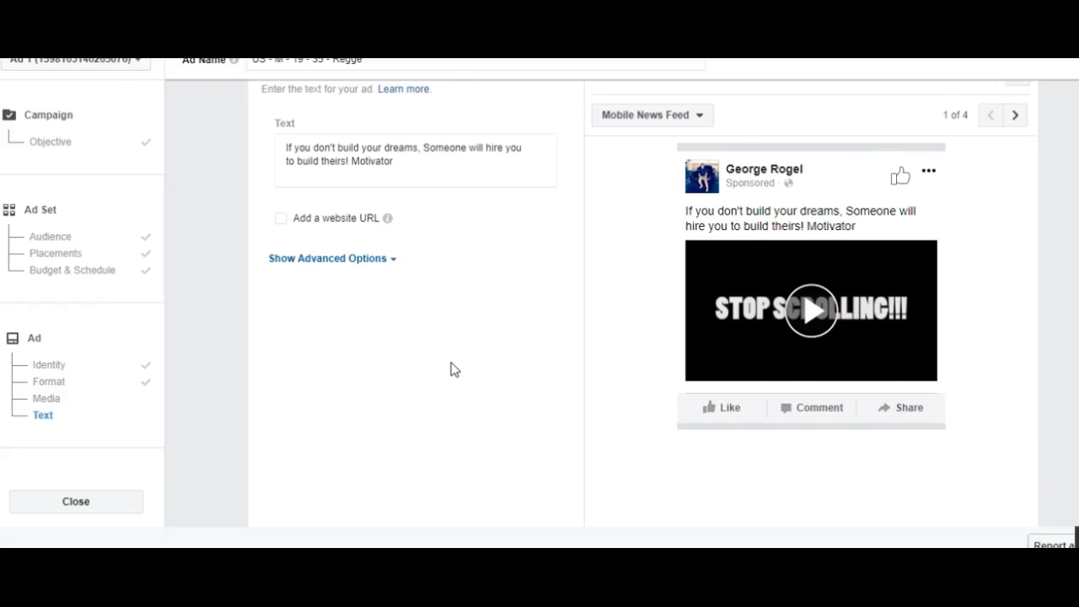
pyautogui.scroll(2, 450, 366)
pyautogui.scroll(-1, 461, 343)
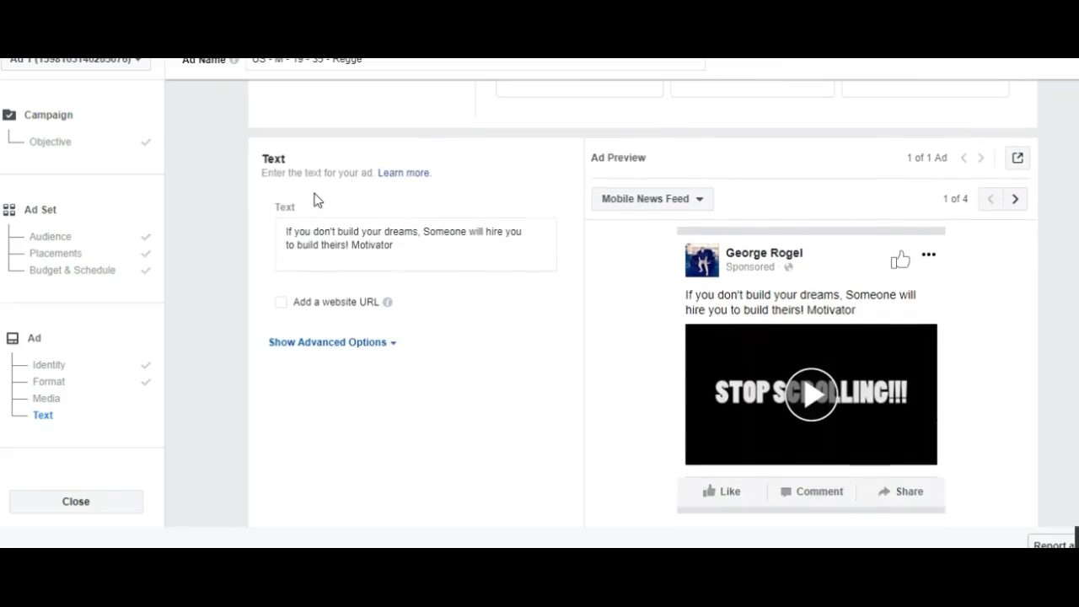
pyautogui.moveTo(371, 251); pyautogui.dragTo(280, 237)
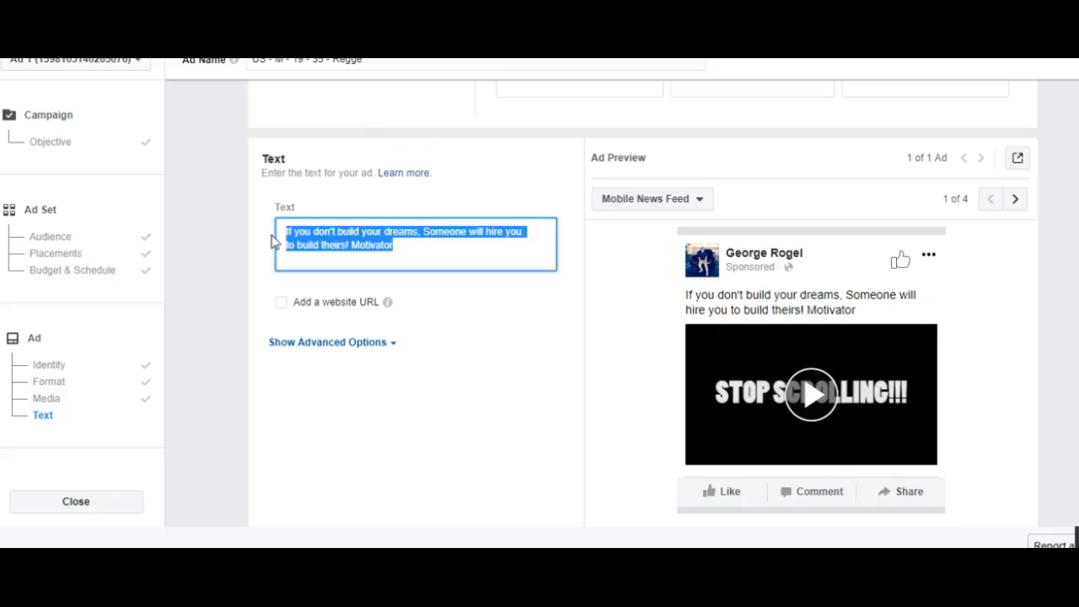
pyautogui.press('BackSpace')
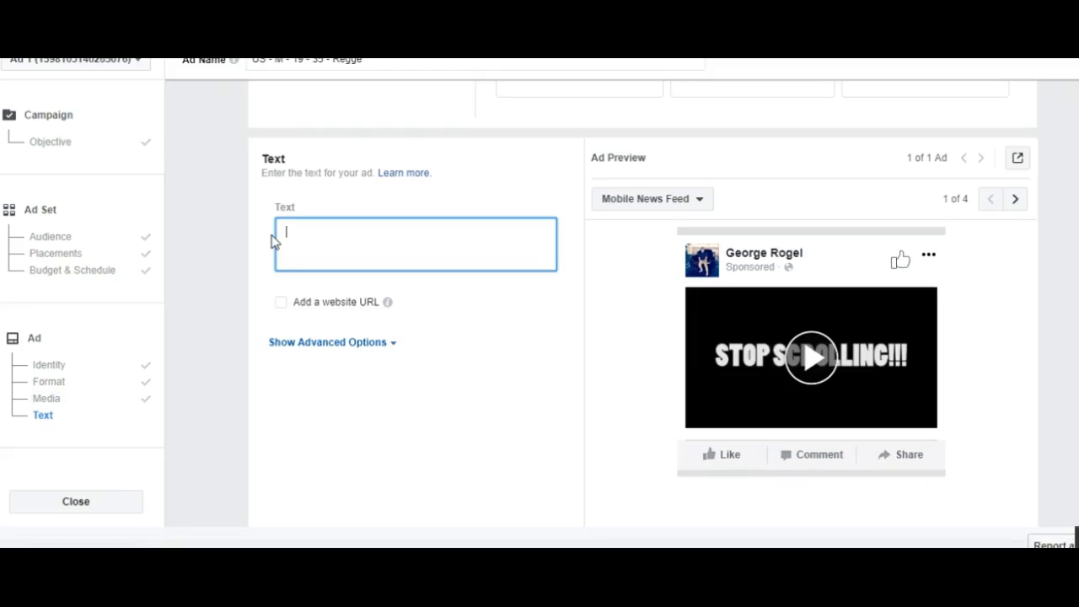
# Step: Start the ad text with "When I Quit MY", capitalising the "I" and "Quit"
pyautogui.write('hen ')
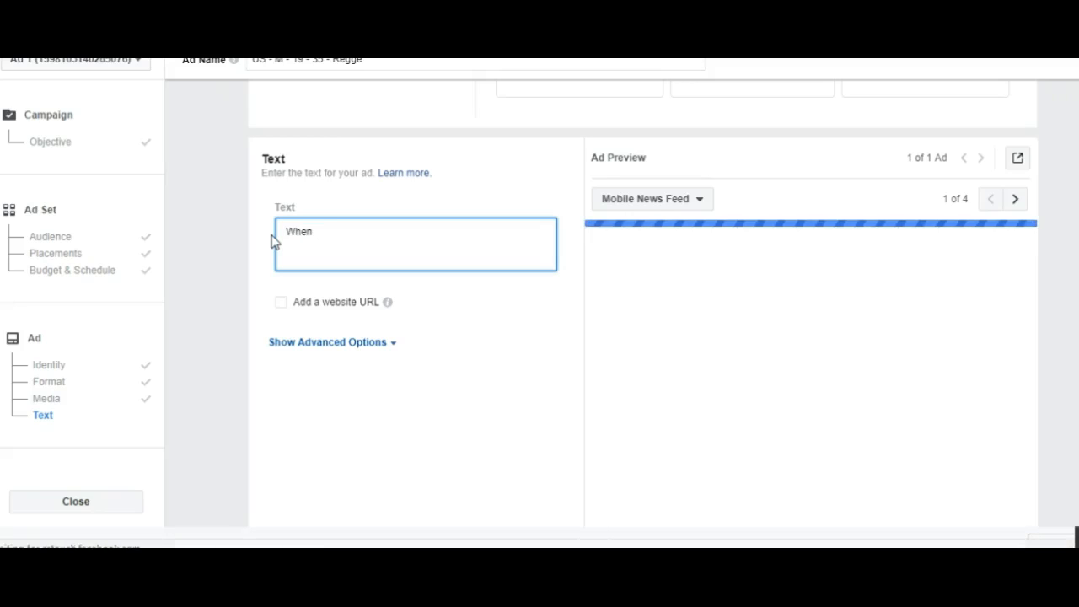
pyautogui.write('i qu')
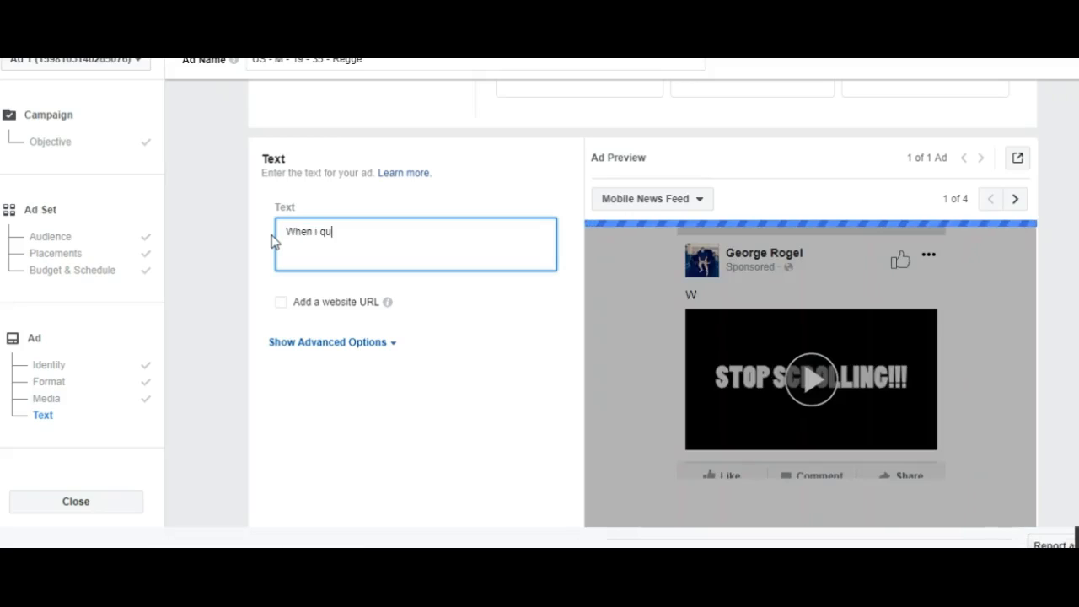
pyautogui.press('BackSpace')
pyautogui.press('BackSpace')
pyautogui.press('BackSpace')
pyautogui.press('BackSpace')
pyautogui.write('I')
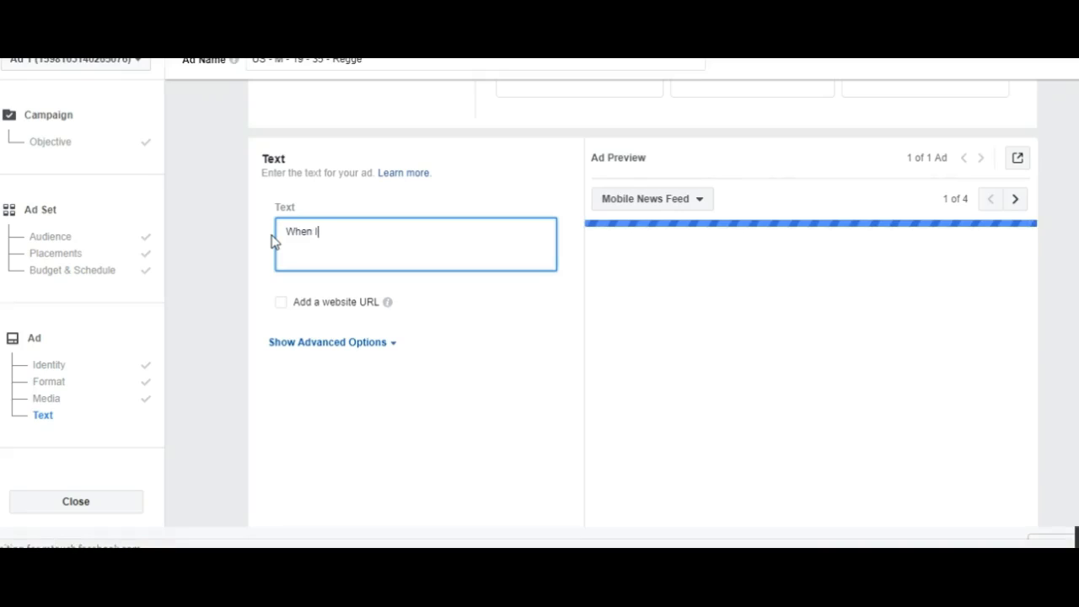
pyautogui.write(' Quit')
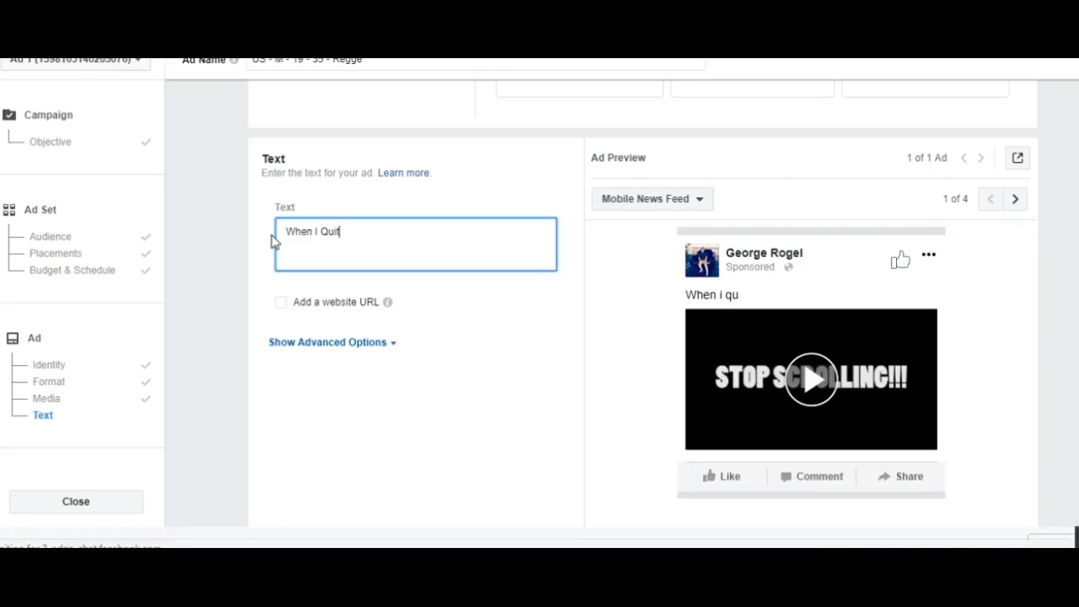
pyautogui.write(' MY')
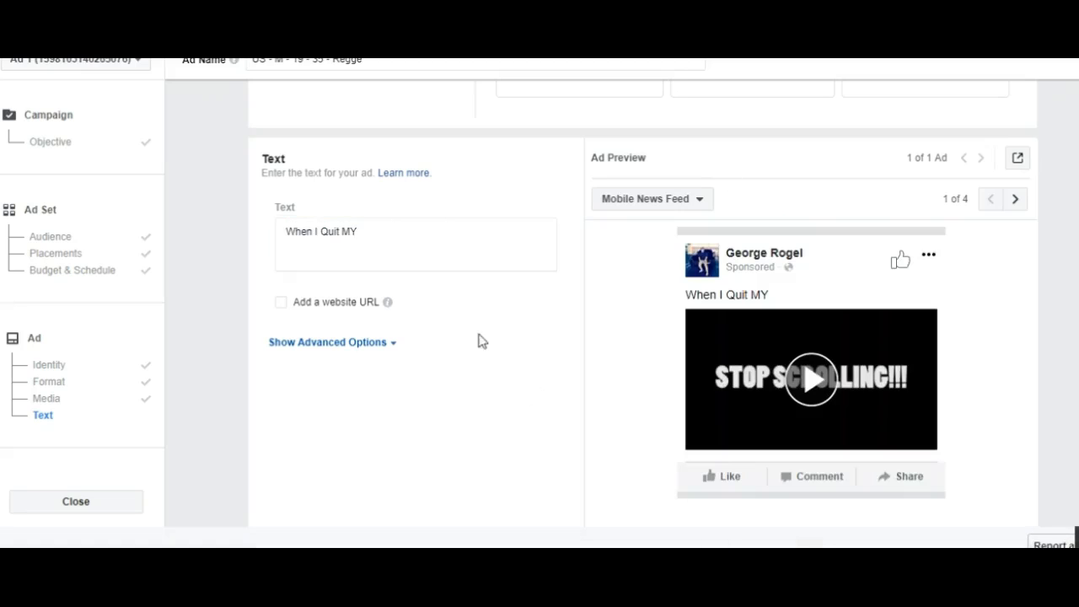
# Step: Rewrite the end of the ad text's opening line so it reads "When I Quit My Job..."
pyautogui.click(436, 232)
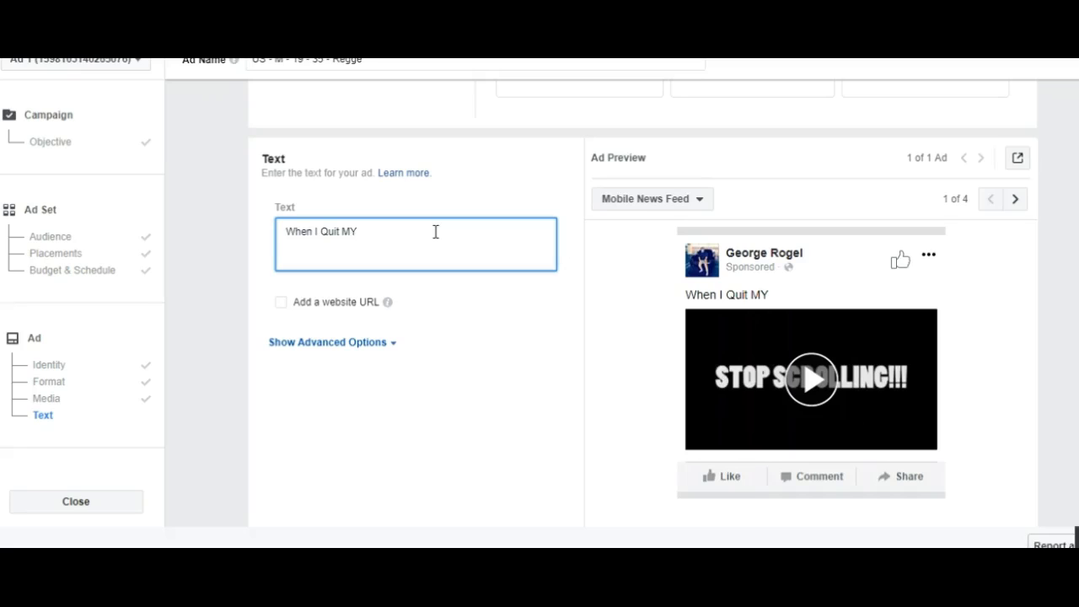
pyautogui.press('BackSpace')
pyautogui.press('BackSpace')
pyautogui.press('BackSpace')
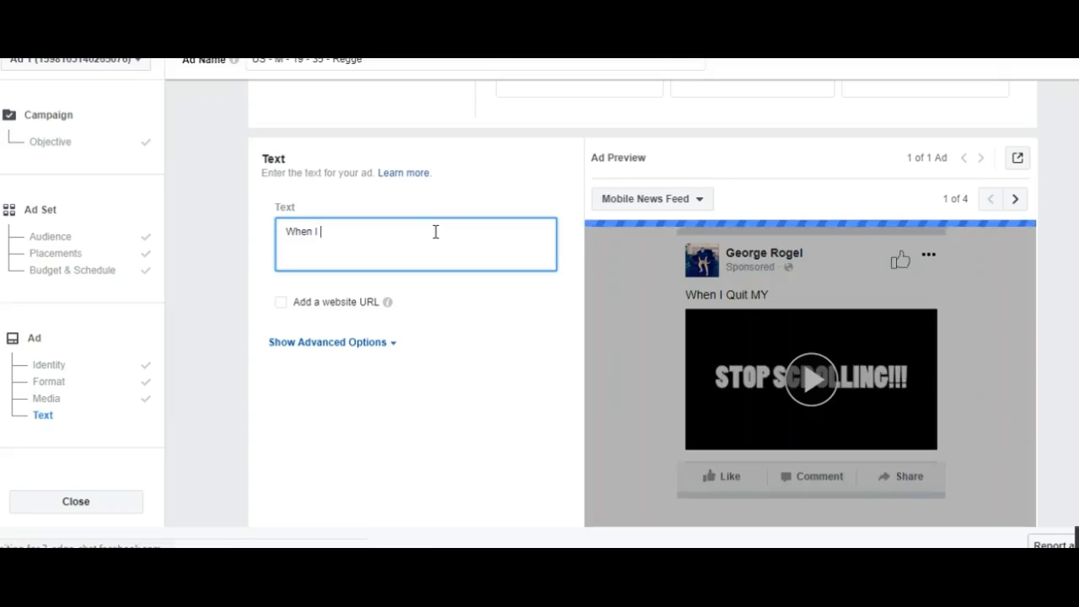
pyautogui.write('Q')
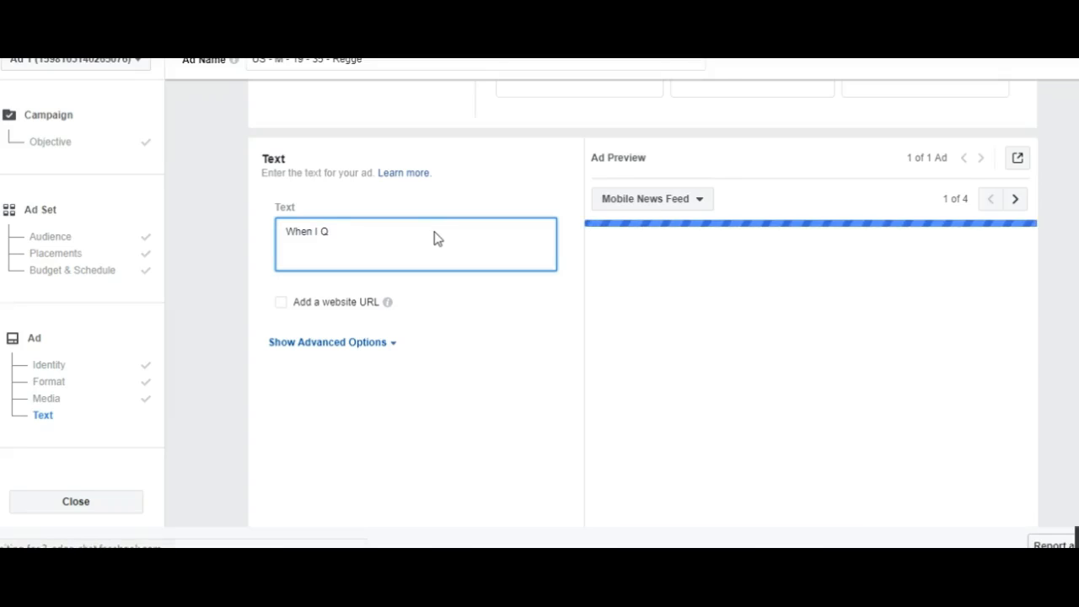
pyautogui.write('uit ')
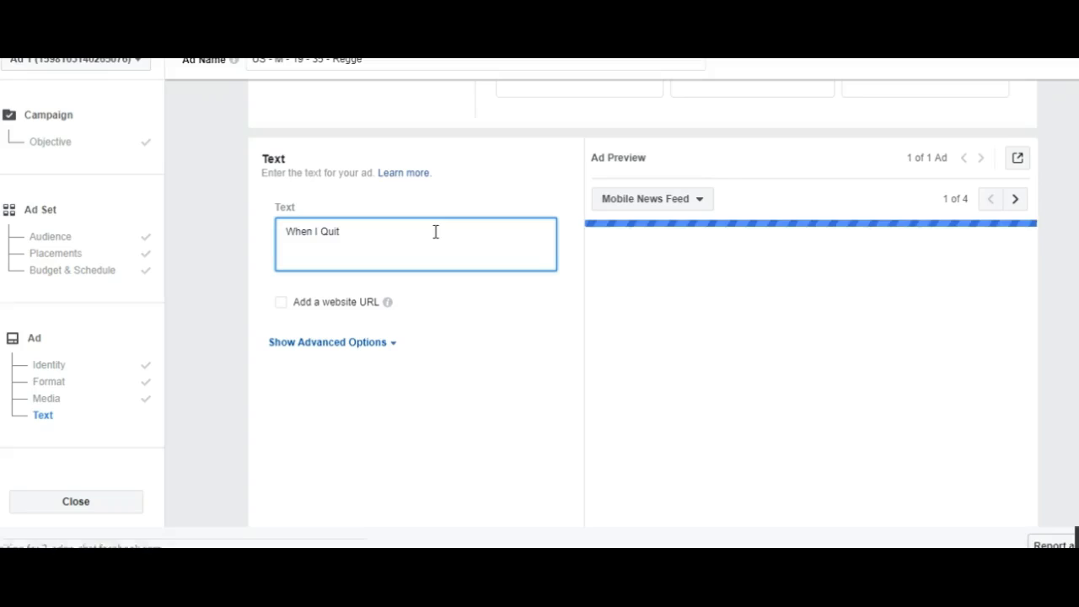
pyautogui.write('My ')
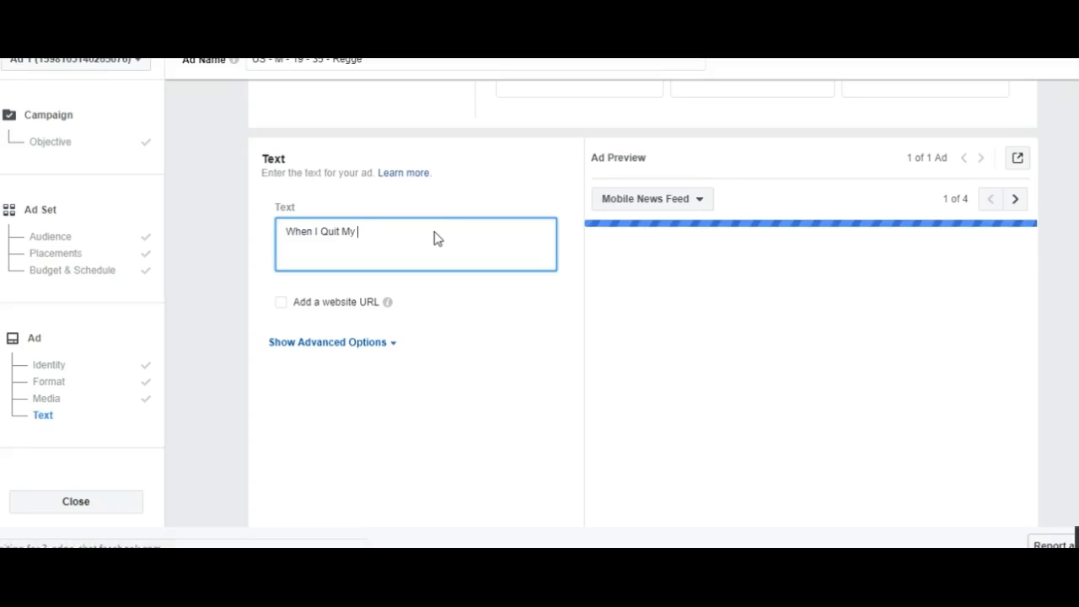
pyautogui.write('Job')
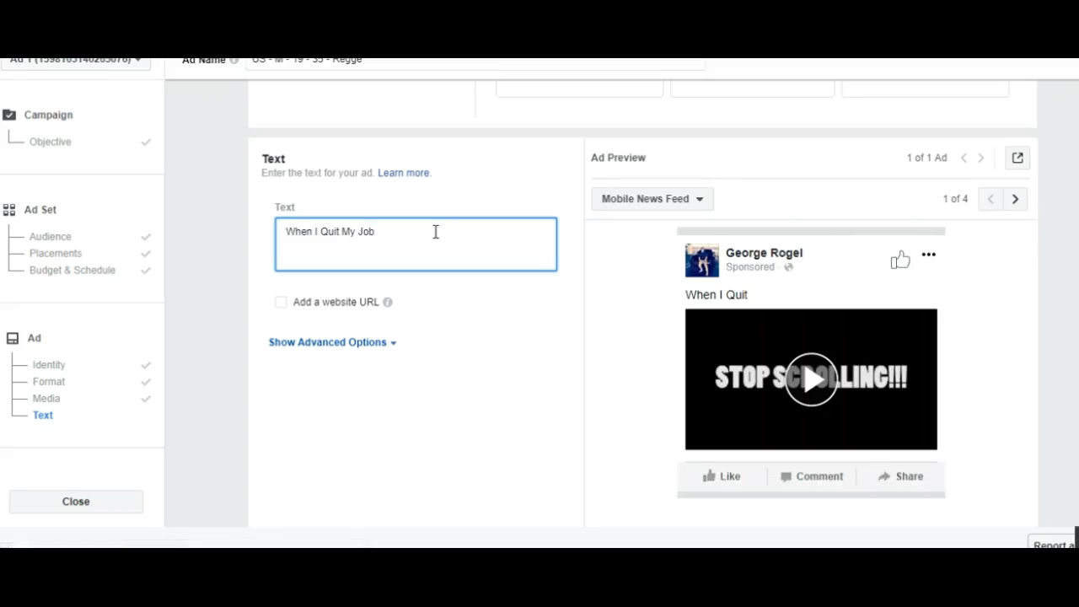
pyautogui.write('.')
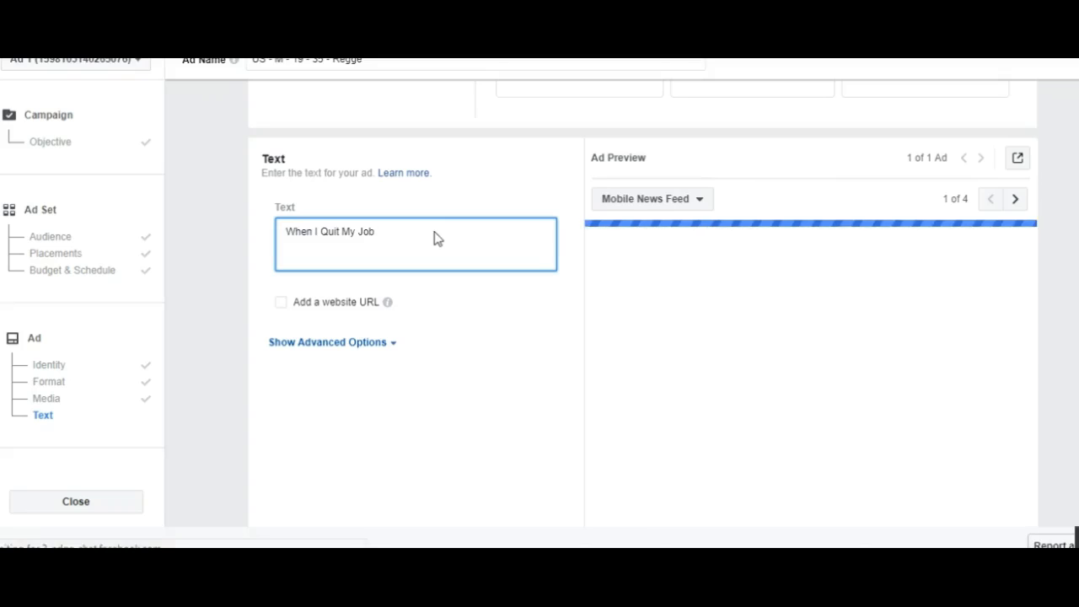
pyautogui.write('..')
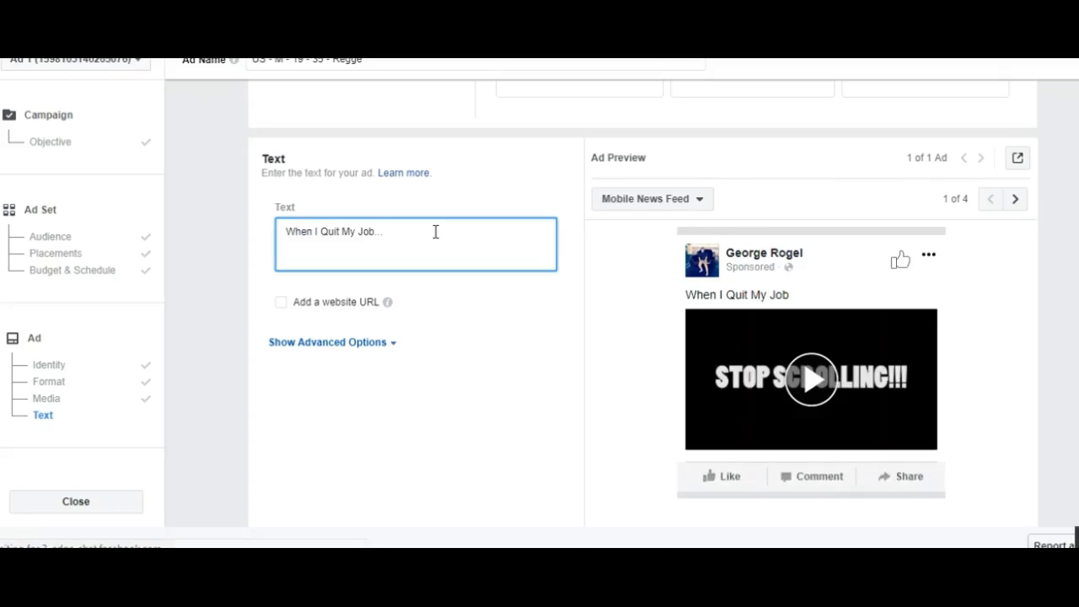
# Step: Add a second line to the ad text reading "Everyone Thought I was CRAZY!"
pyautogui.press('Return')
pyautogui.write('Everyone ')
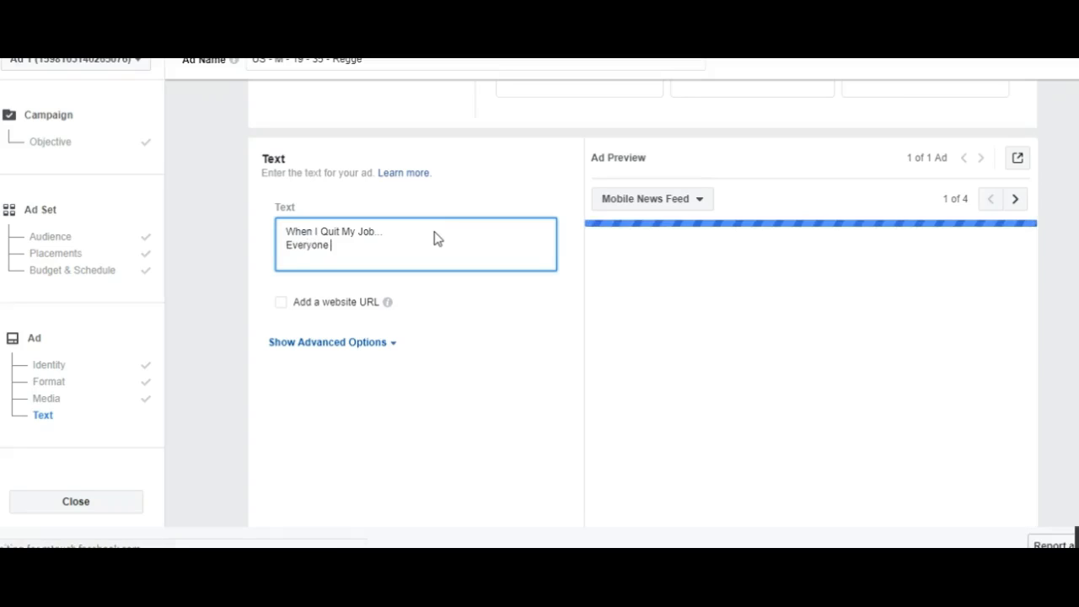
pyautogui.write('Thou')
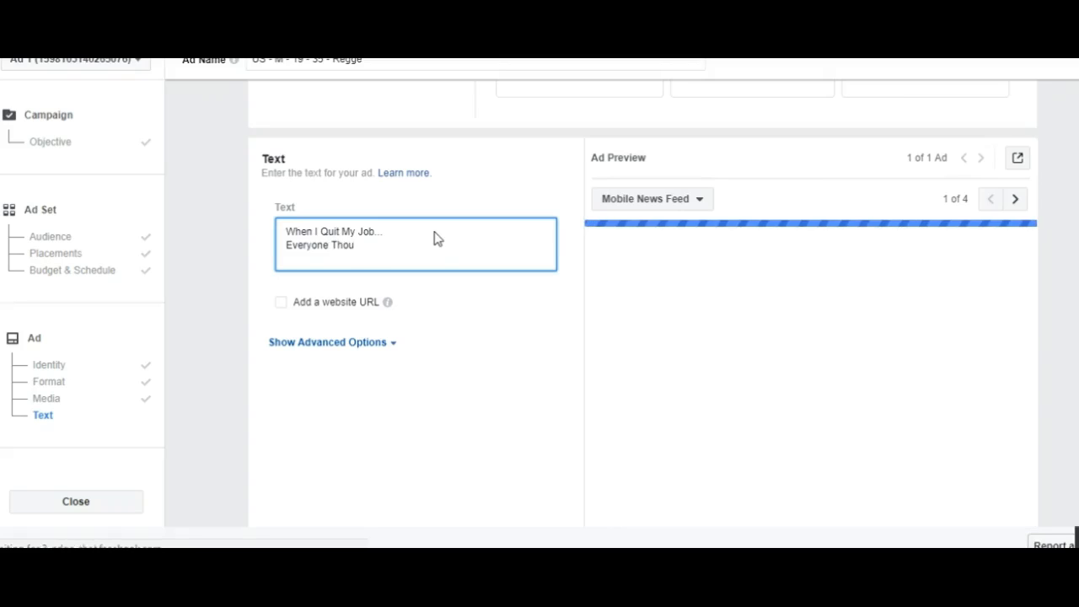
pyautogui.write('ght I was ')
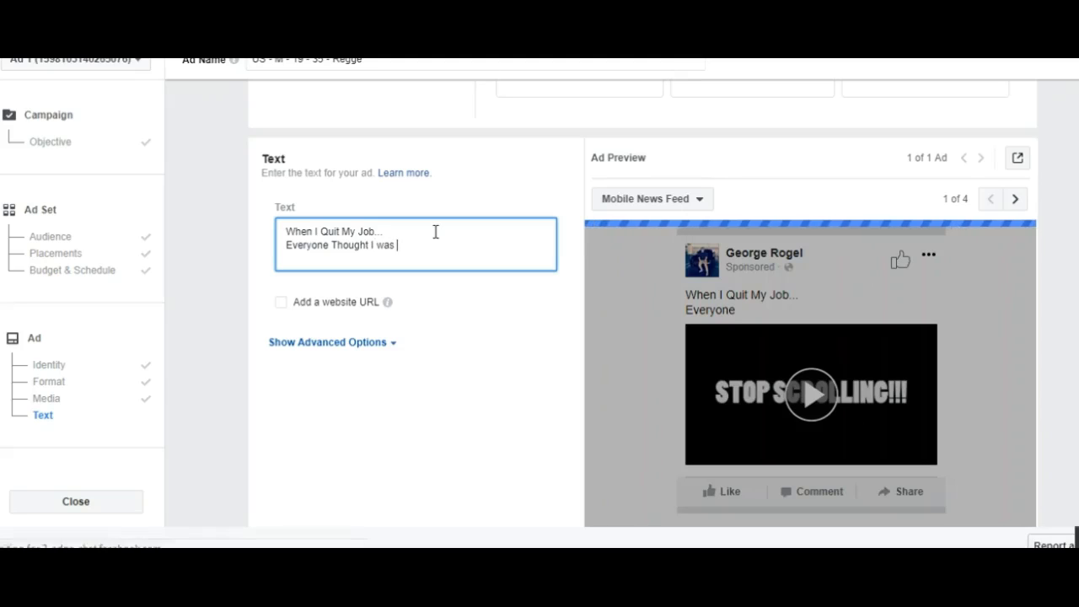
pyautogui.write('CRAZY')
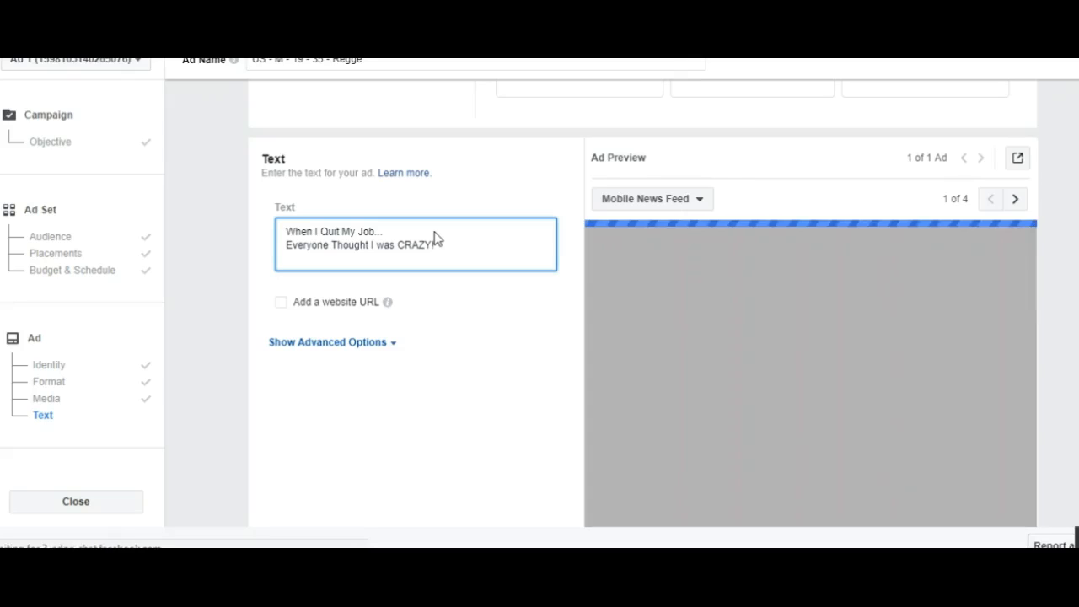
pyautogui.write('!')
# Step: Leave a blank line in the ad text and add the line "But They Couldn't Believe What Happened!!"
pyautogui.press('Return')
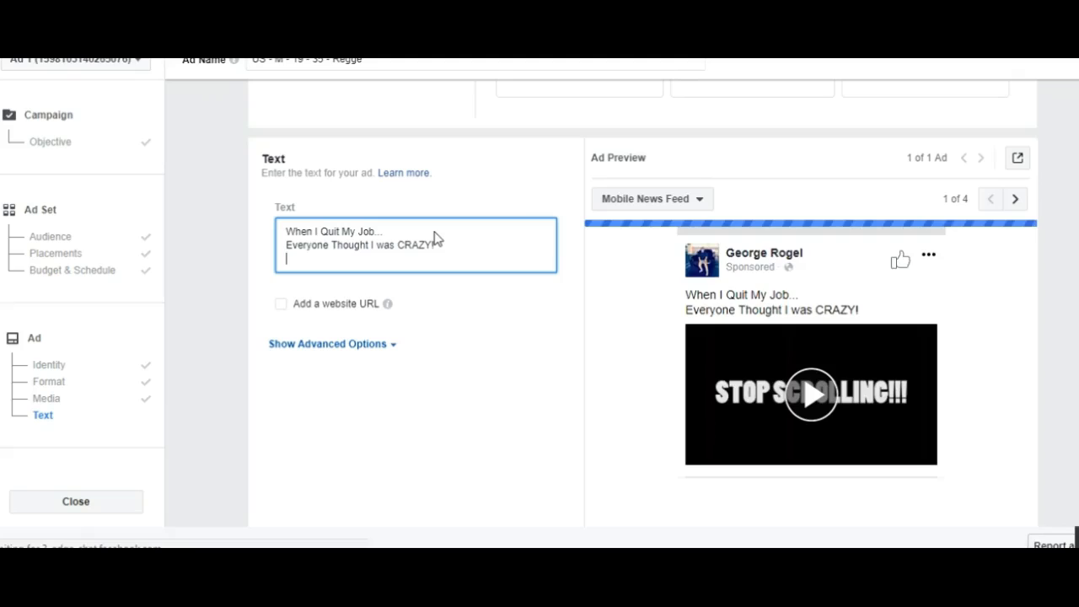
pyautogui.press('Return')
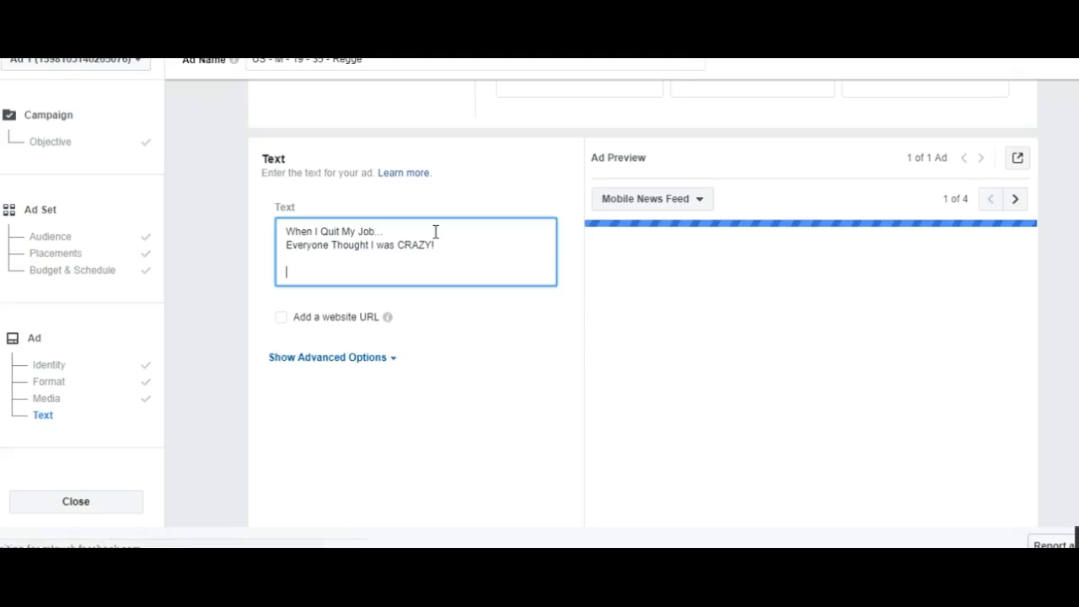
pyautogui.write('But')
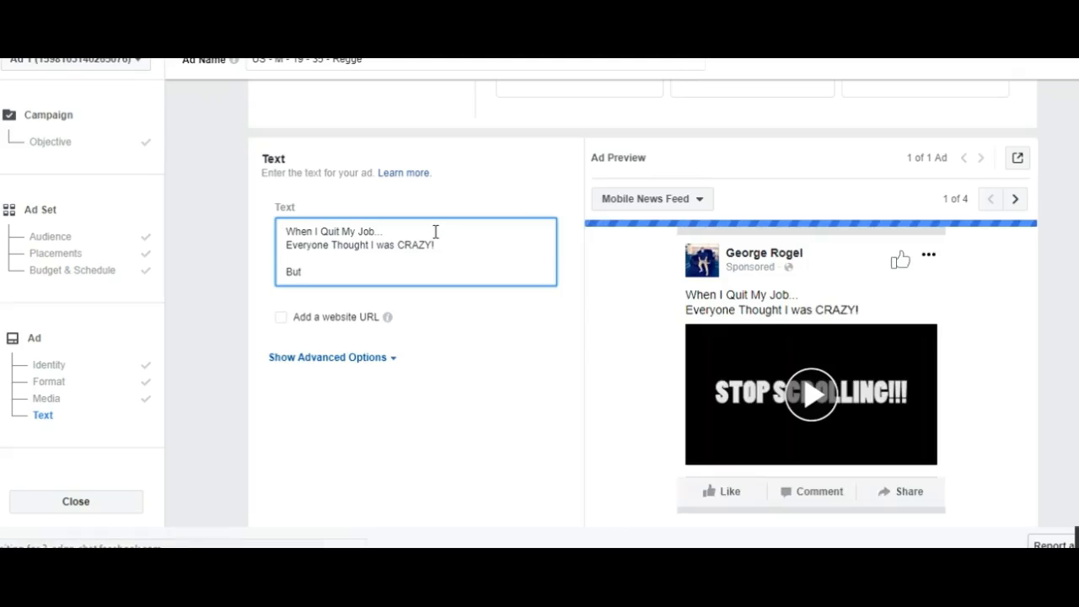
pyautogui.write('Rge')
pyautogui.press('BackSpace')
pyautogui.press('BackSpace')
pyautogui.press('BackSpace')
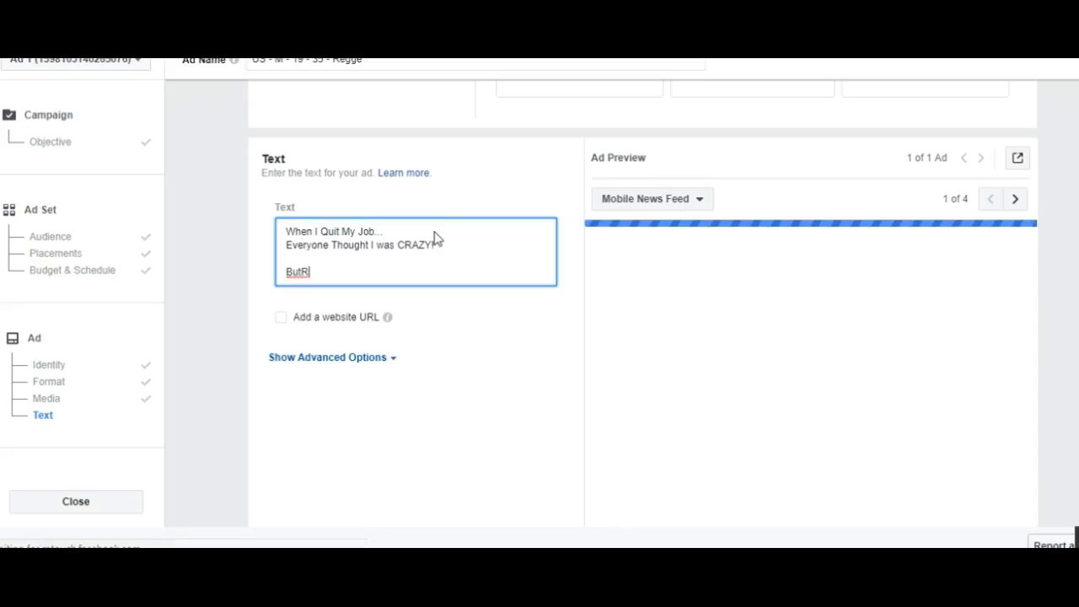
pyautogui.write('T')
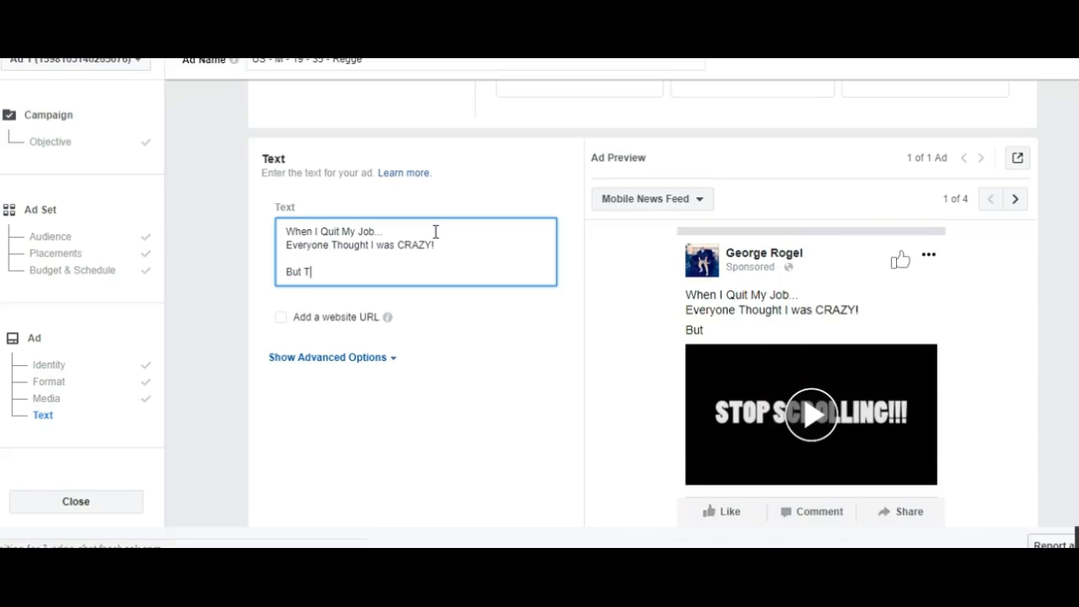
pyautogui.write('hey Couldnt')
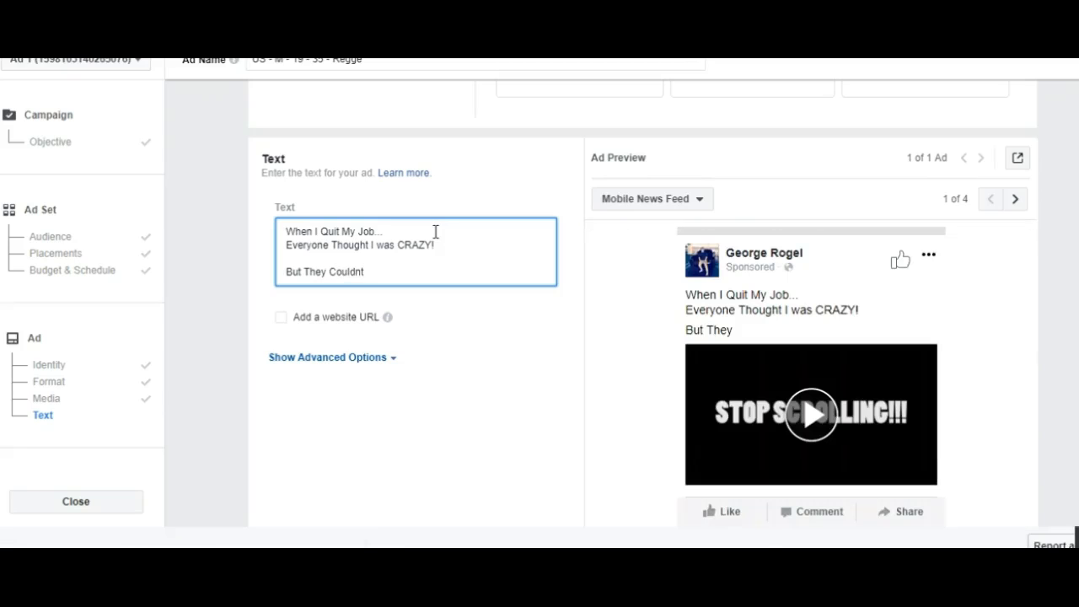
pyautogui.press('BackSpace')
pyautogui.write("'t ")
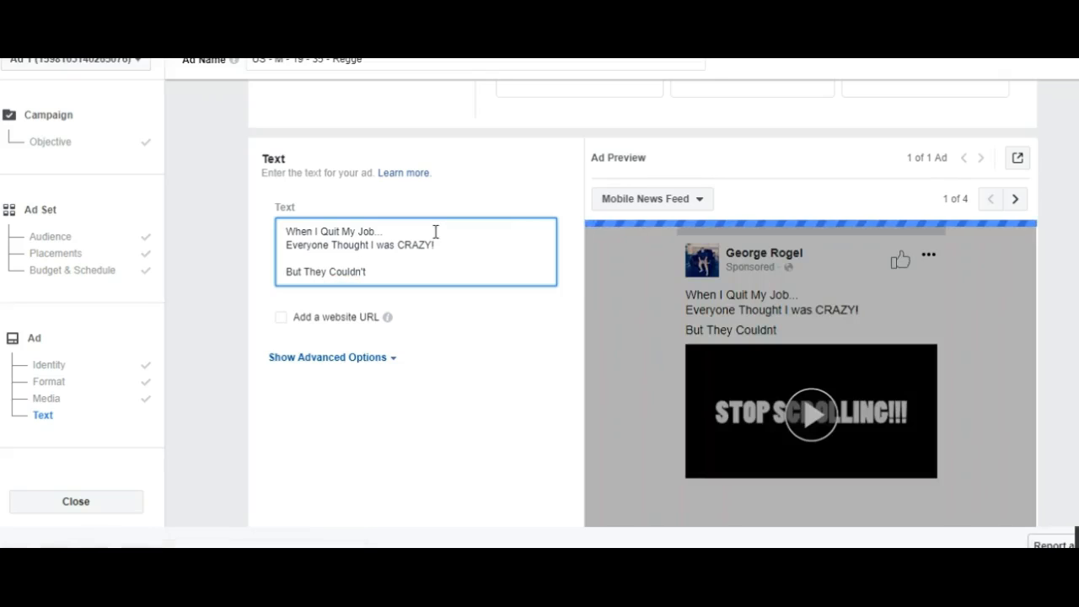
pyautogui.write('B')
pyautogui.write('eli')
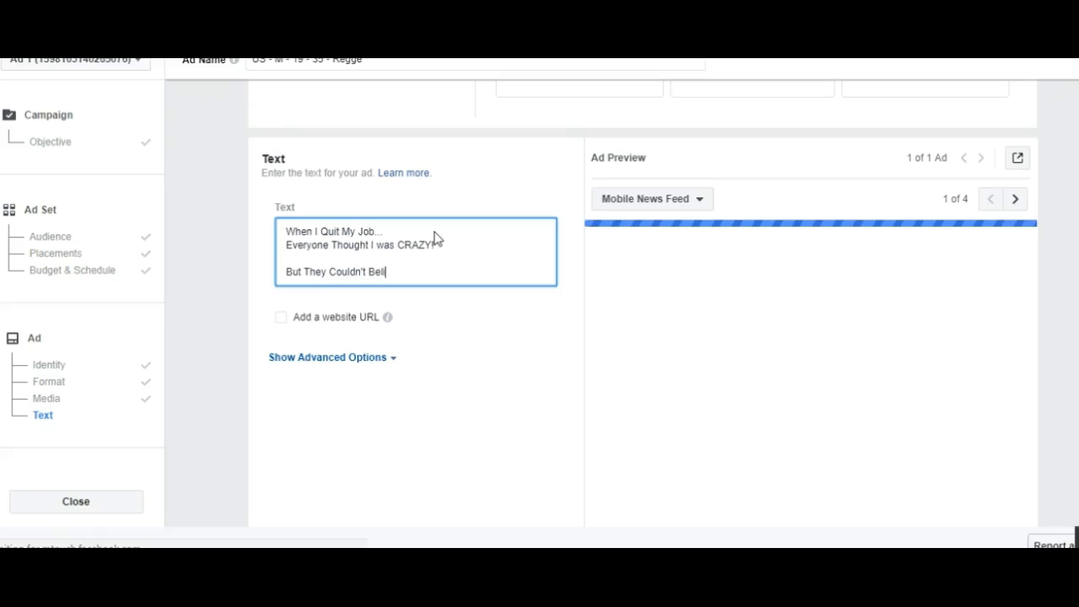
pyautogui.write('eve What Happe')
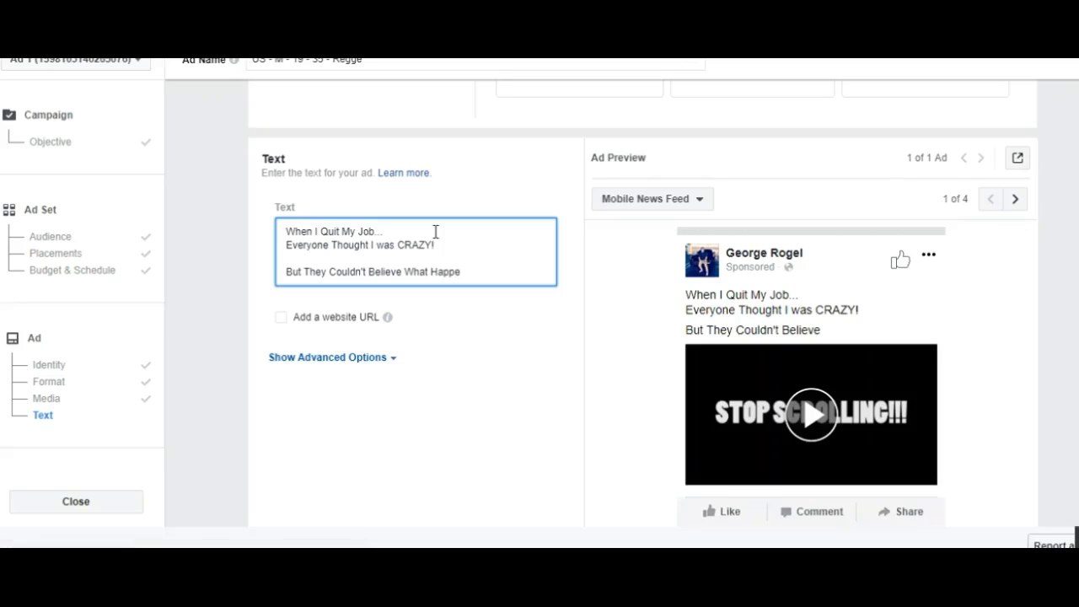
pyautogui.write('n')
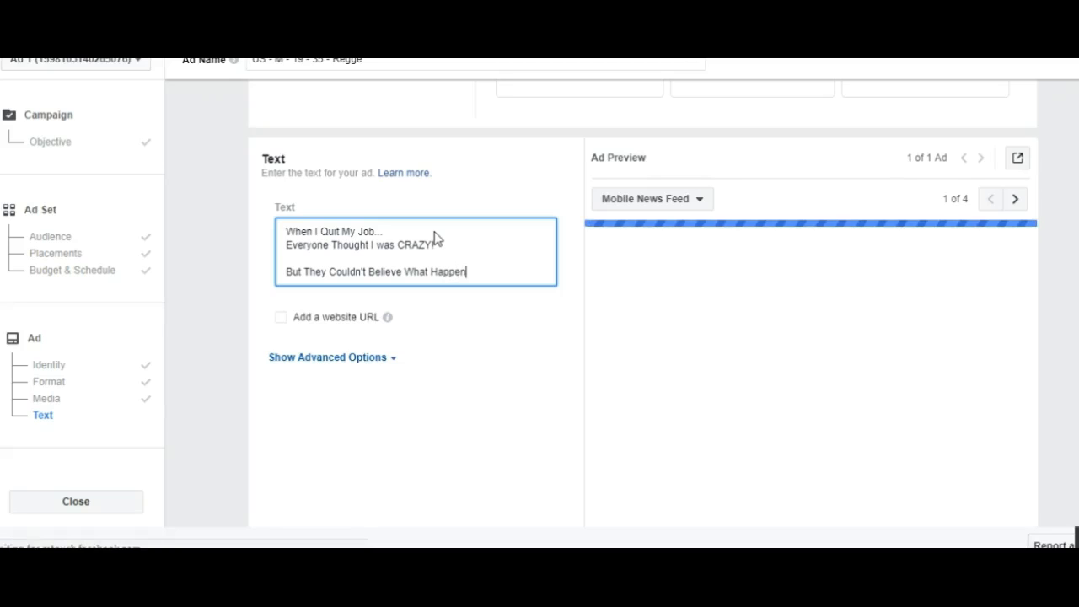
pyautogui.write('ed')
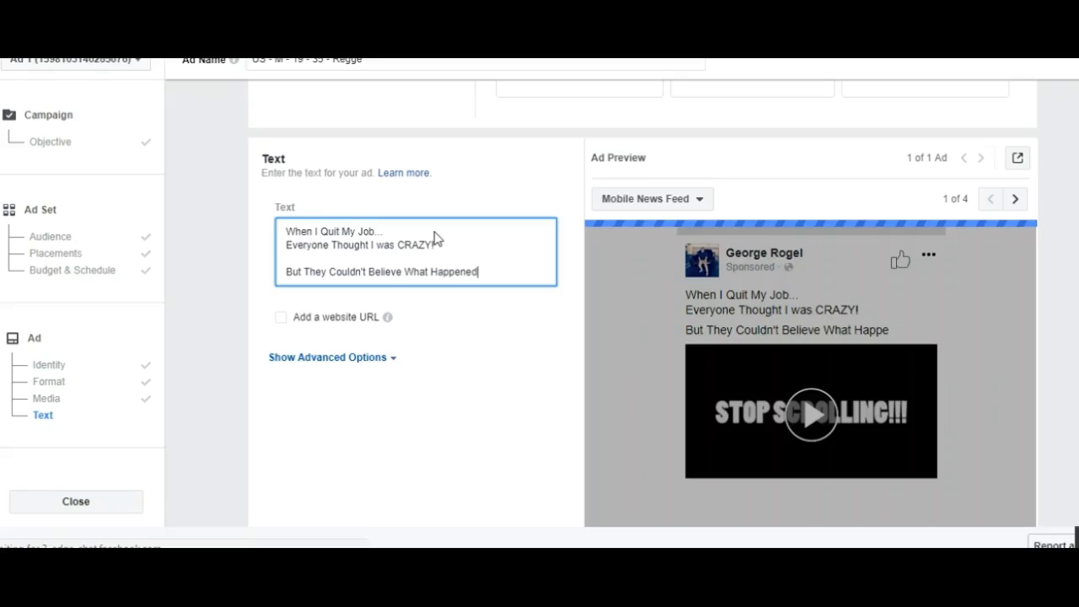
pyautogui.write('!!')
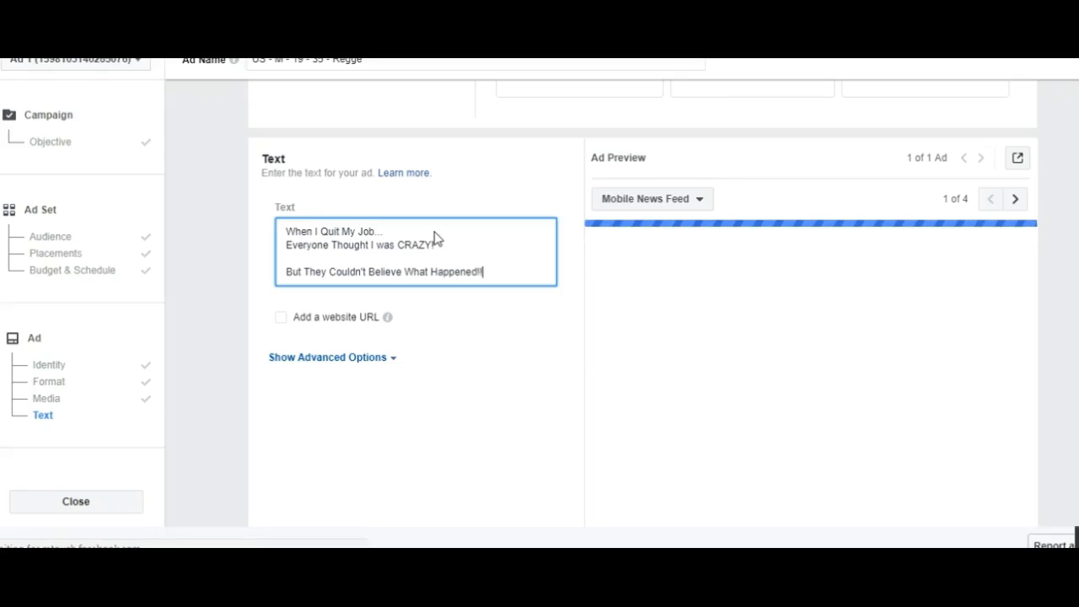
# Step: Add "(Must Watch)" on its own line at the end of the ad text
pyautogui.press('Return')
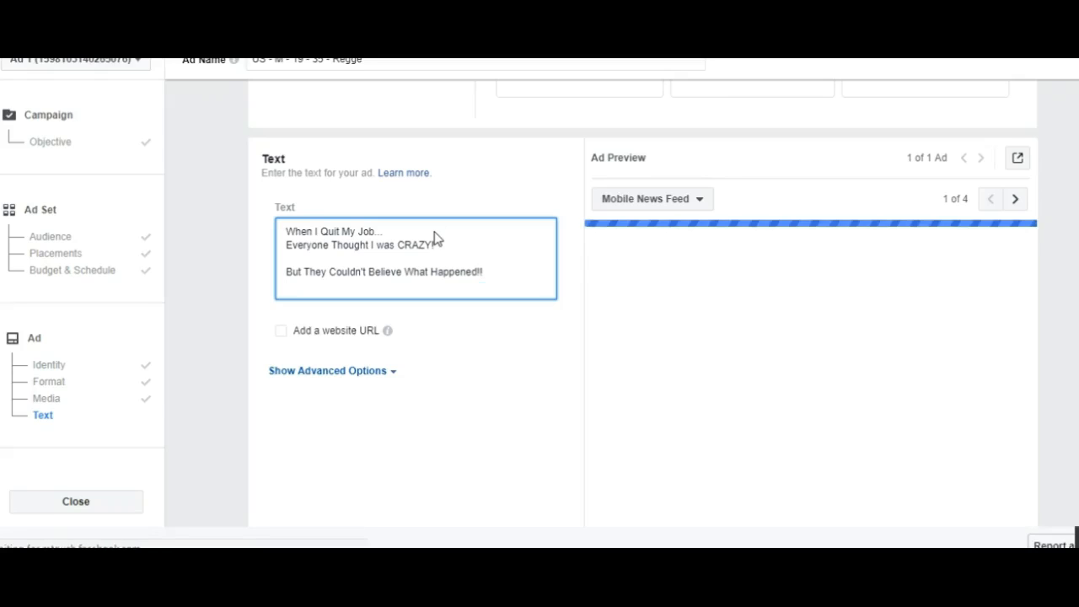
pyautogui.write('(')
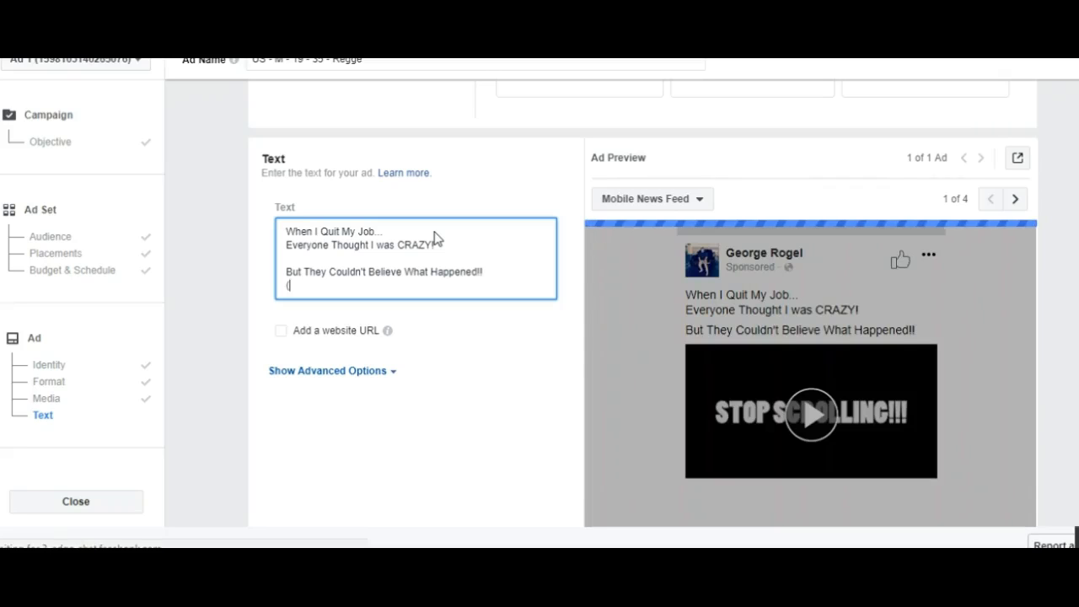
pyautogui.write('Must')
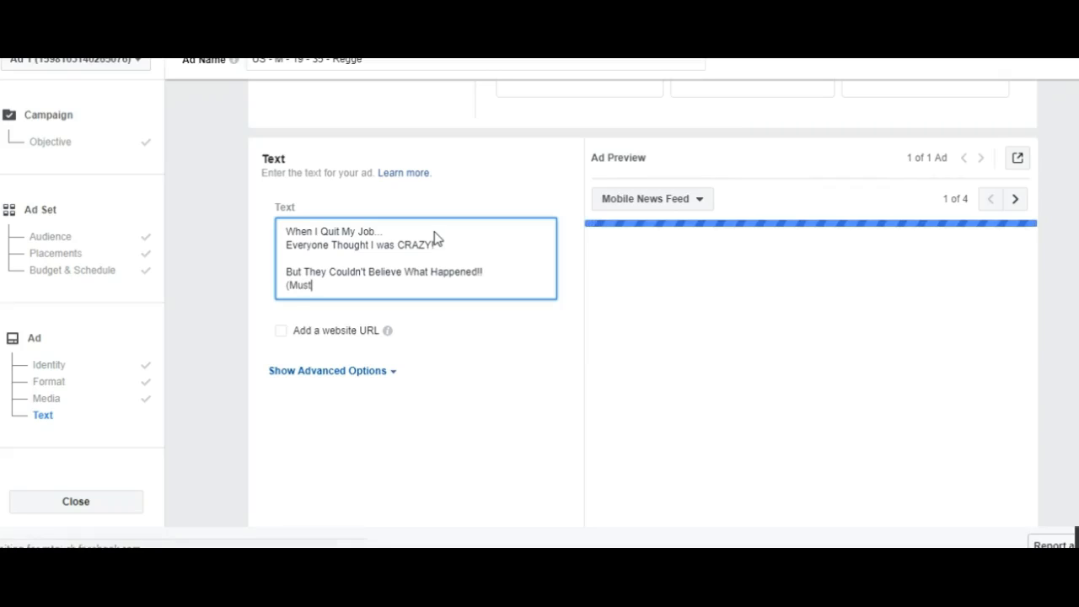
pyautogui.write(' W')
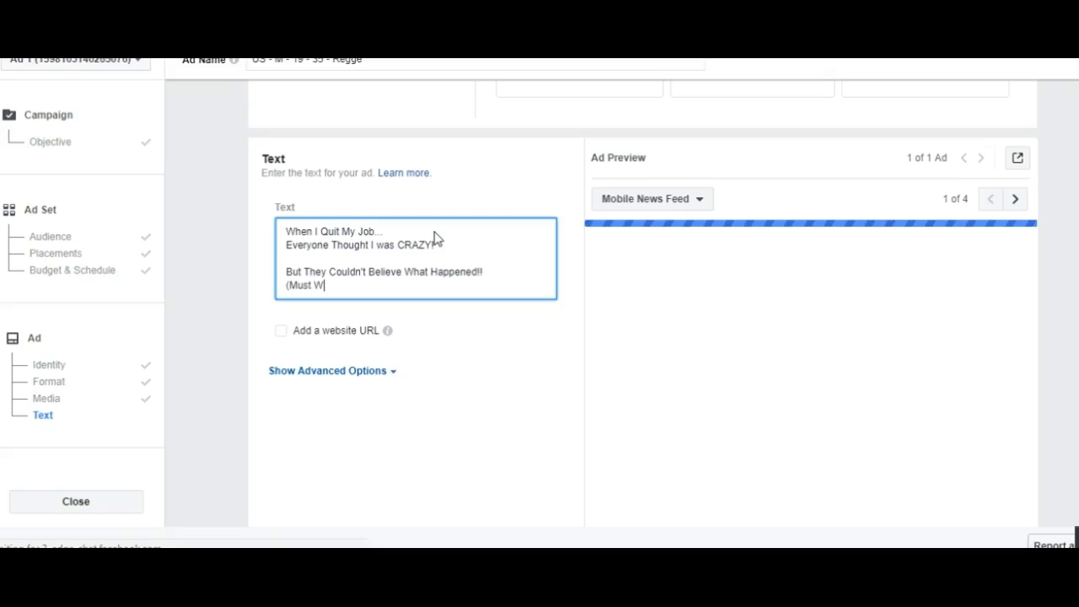
pyautogui.write('atch')
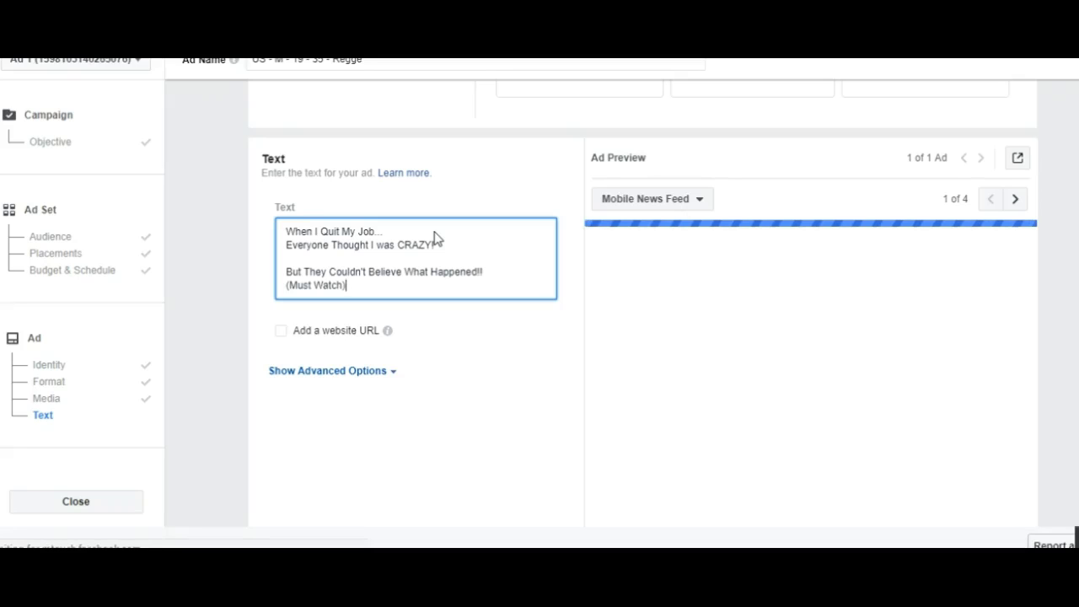
pyautogui.press('Left')
pyautogui.press('Left')
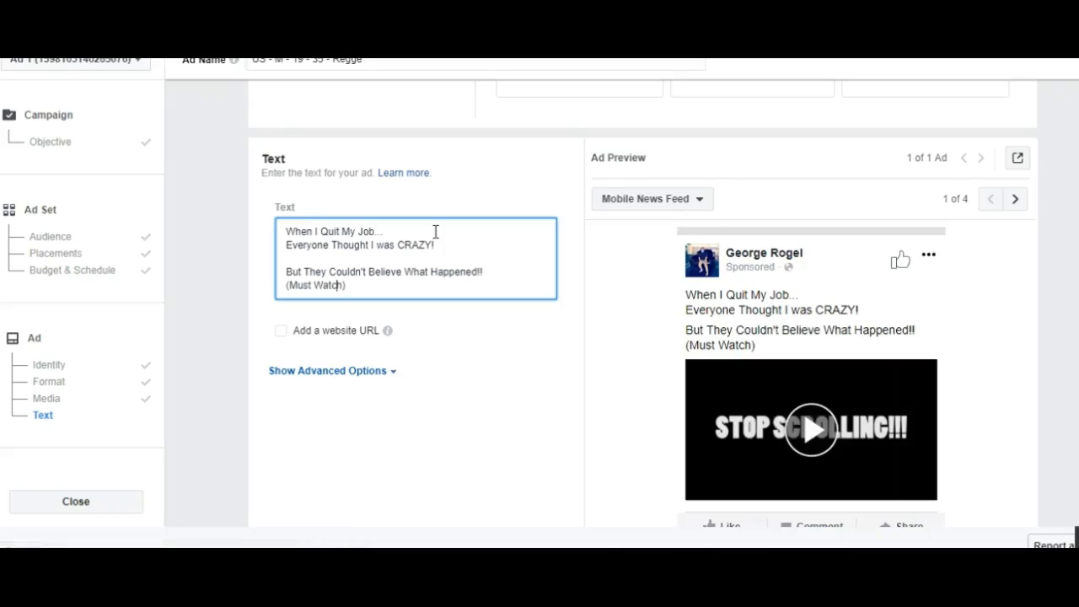
# Step: Replace the wording in the ad text's closing parentheses so the last line reads "(Watch Video)"
pyautogui.press('BackSpace')
pyautogui.press('BackSpace')
pyautogui.press('BackSpace')
pyautogui.press('BackSpace')
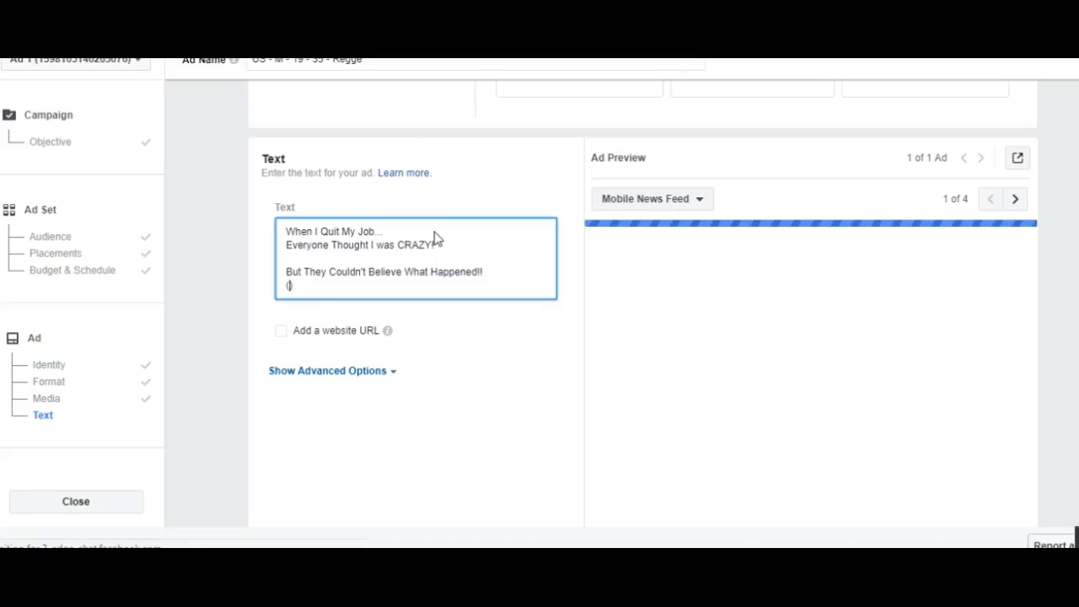
pyautogui.write('Watch ')
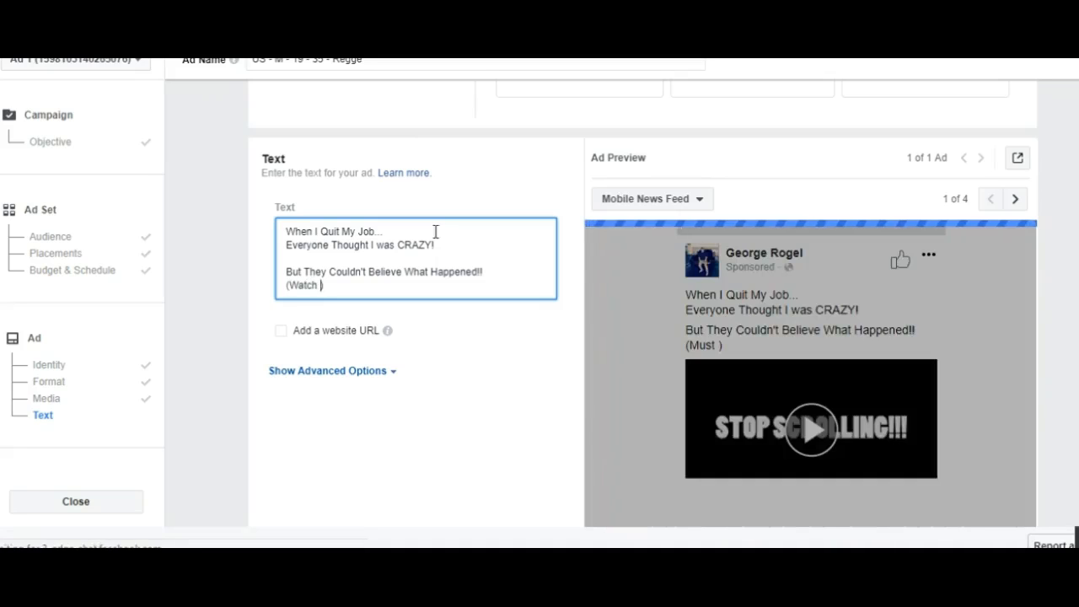
pyautogui.write('Video')
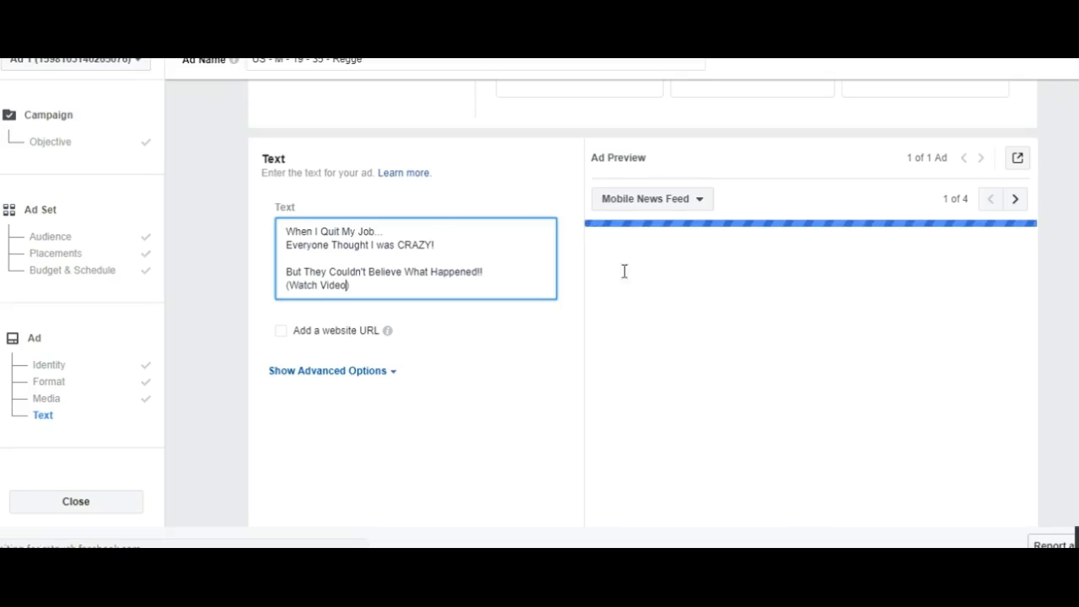
pyautogui.click(1069, 295)
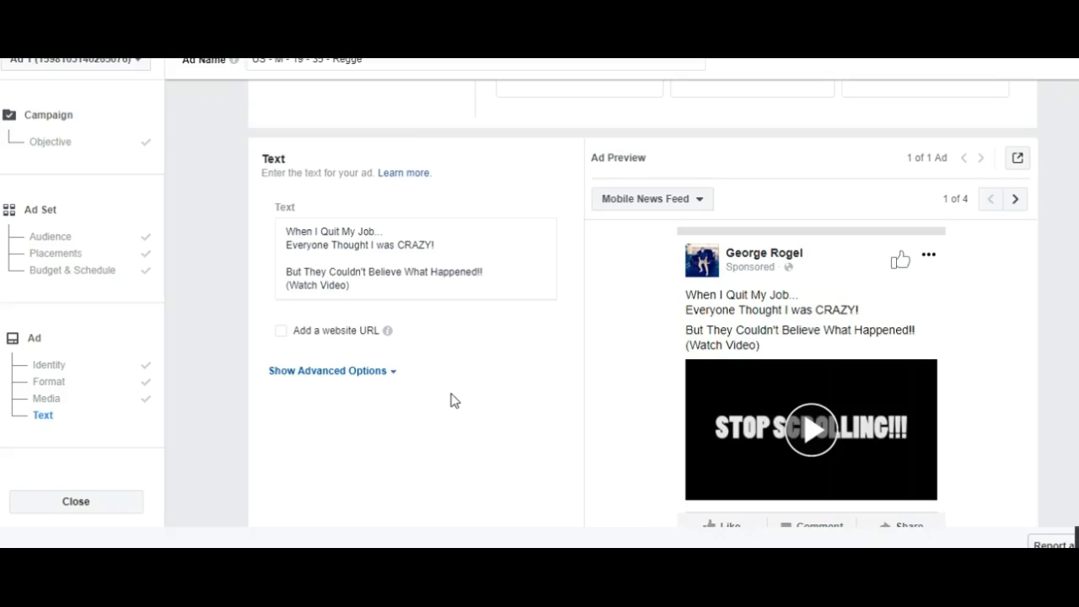
# Step: Review the ad's format, video thumbnail, captions options, text and Mobile News Feed preview before submitting
pyautogui.scroll(-3, 465, 384)
pyautogui.scroll(3, 462, 380)
pyautogui.scroll(2, 463, 376)
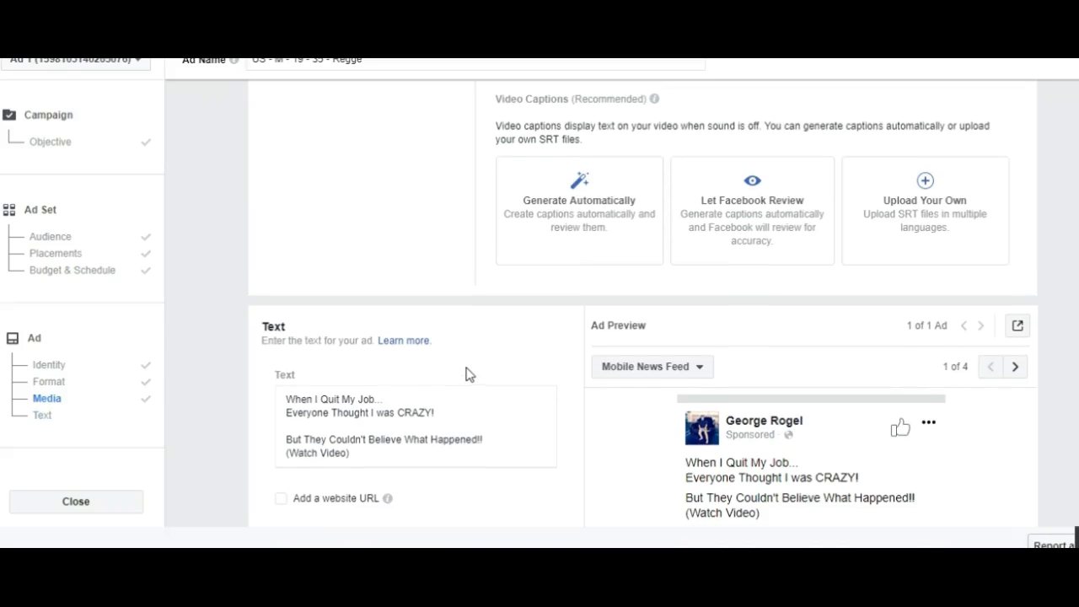
pyautogui.scroll(-2, 467, 374)
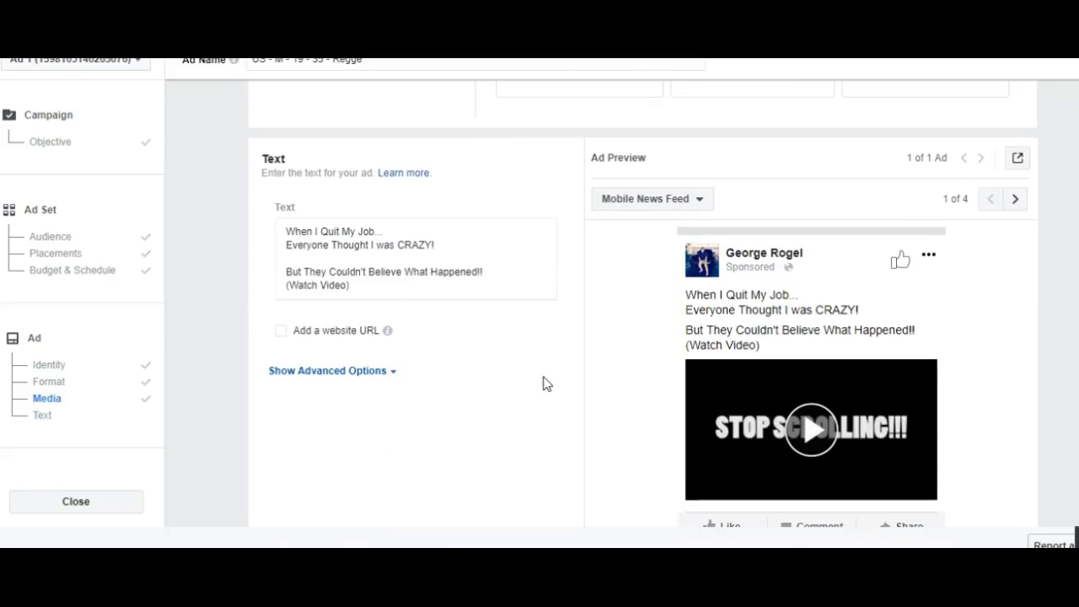
pyautogui.scroll(-1, 524, 359)
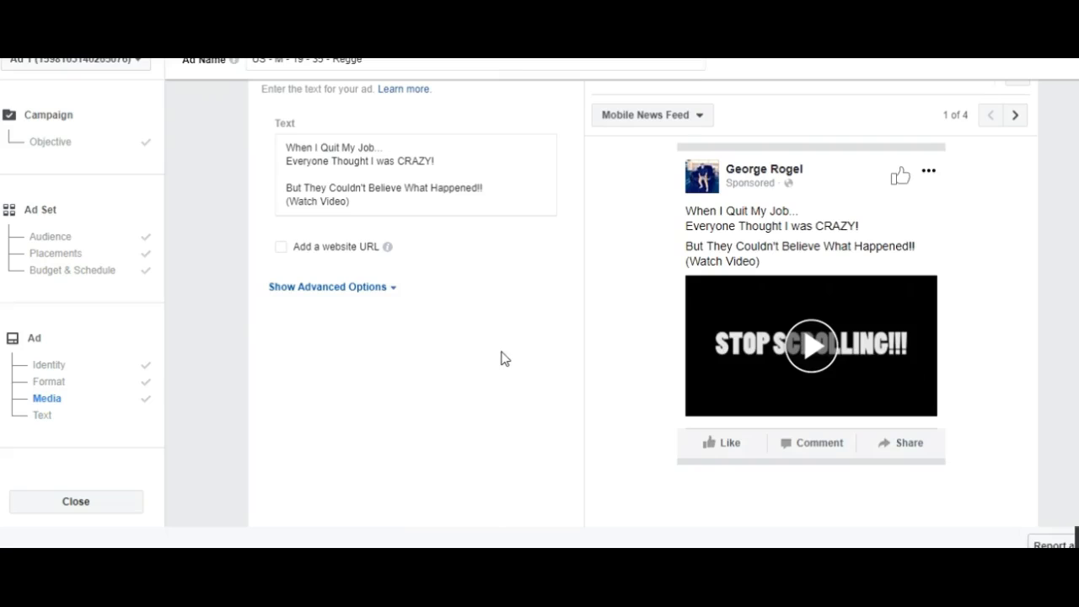
pyautogui.scroll(6, 523, 358)
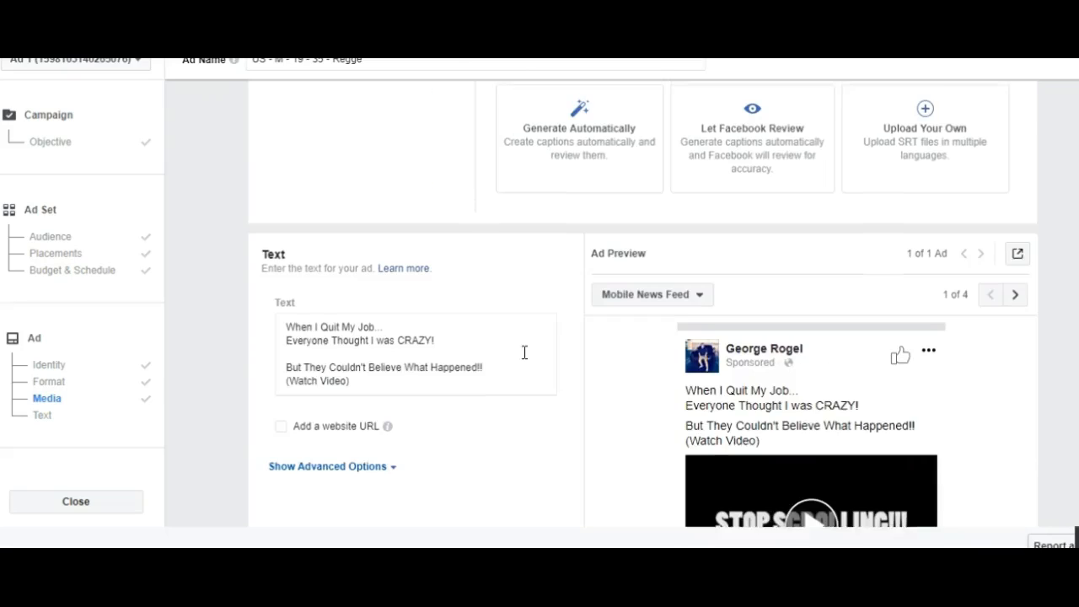
pyautogui.scroll(4, 519, 347)
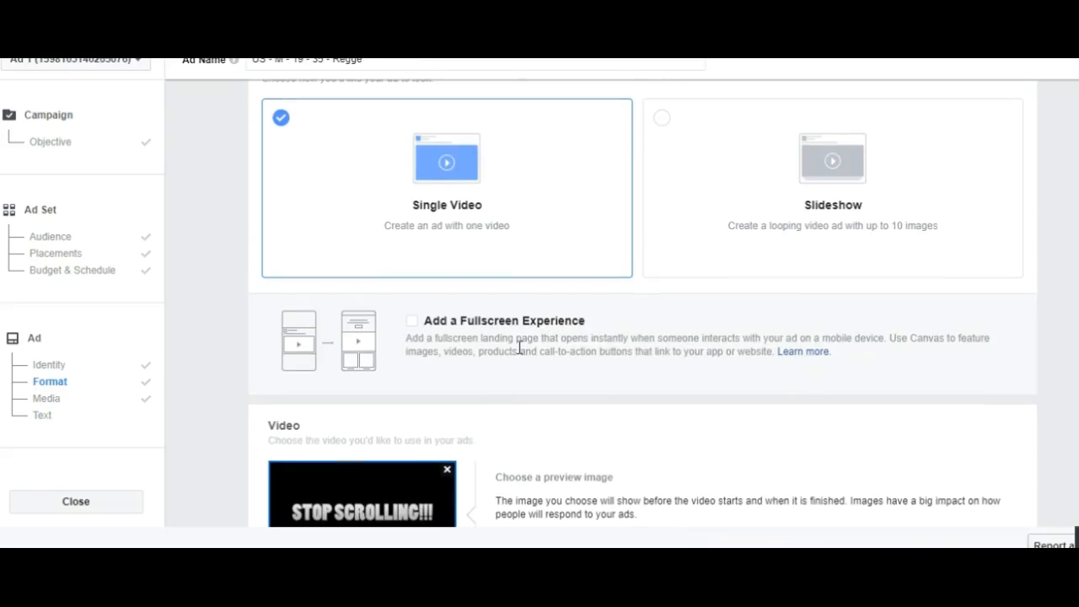
pyautogui.scroll(-8, 520, 351)
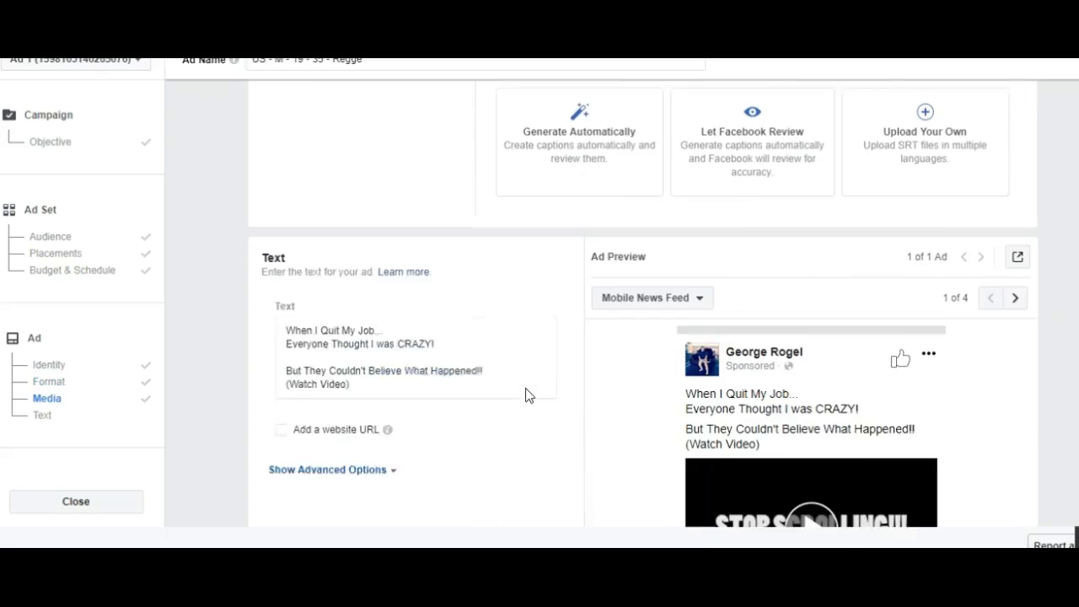
pyautogui.scroll(-2, 522, 421)
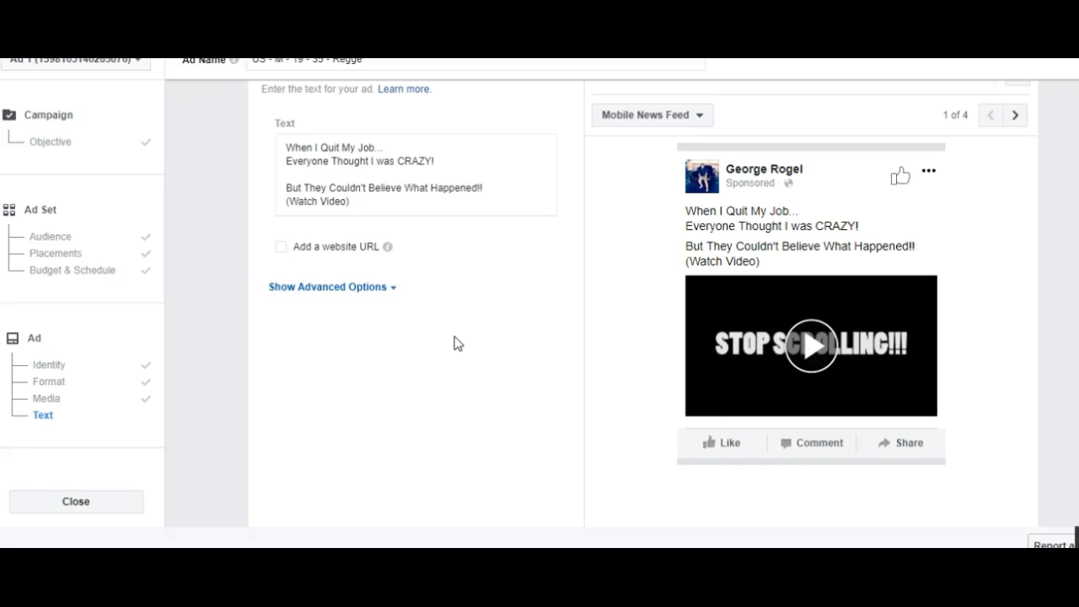
pyautogui.scroll(-2, 499, 329)
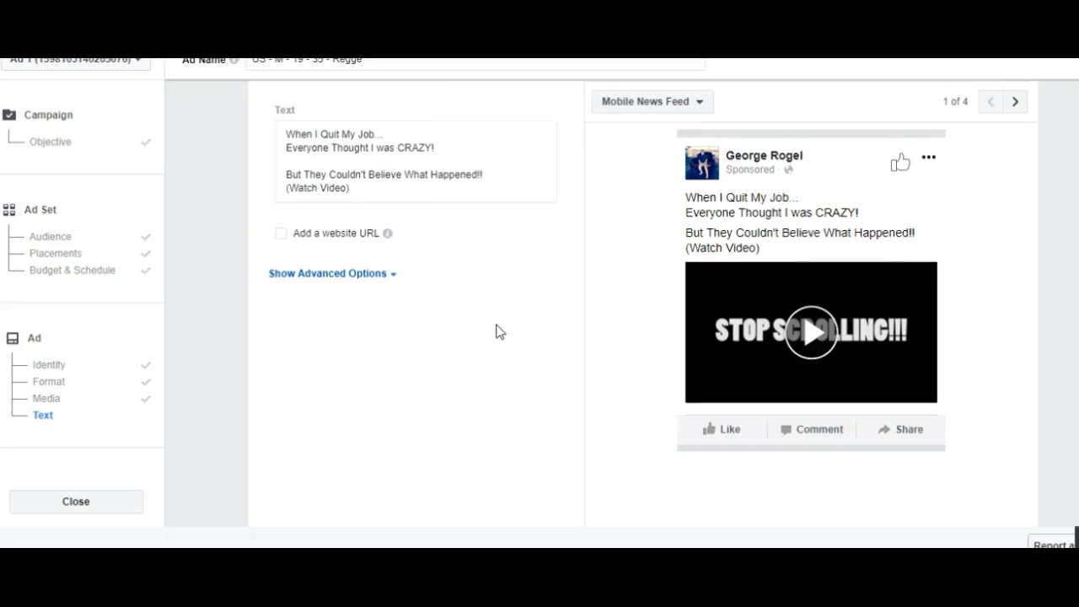
pyautogui.scroll(2, 590, 329)
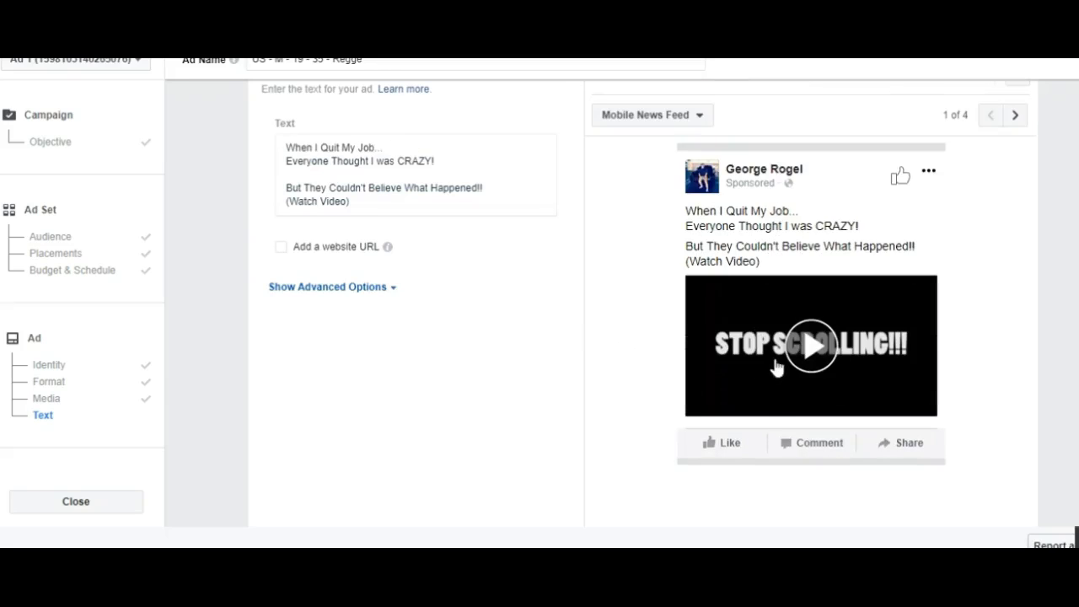
pyautogui.scroll(-3, 653, 354)
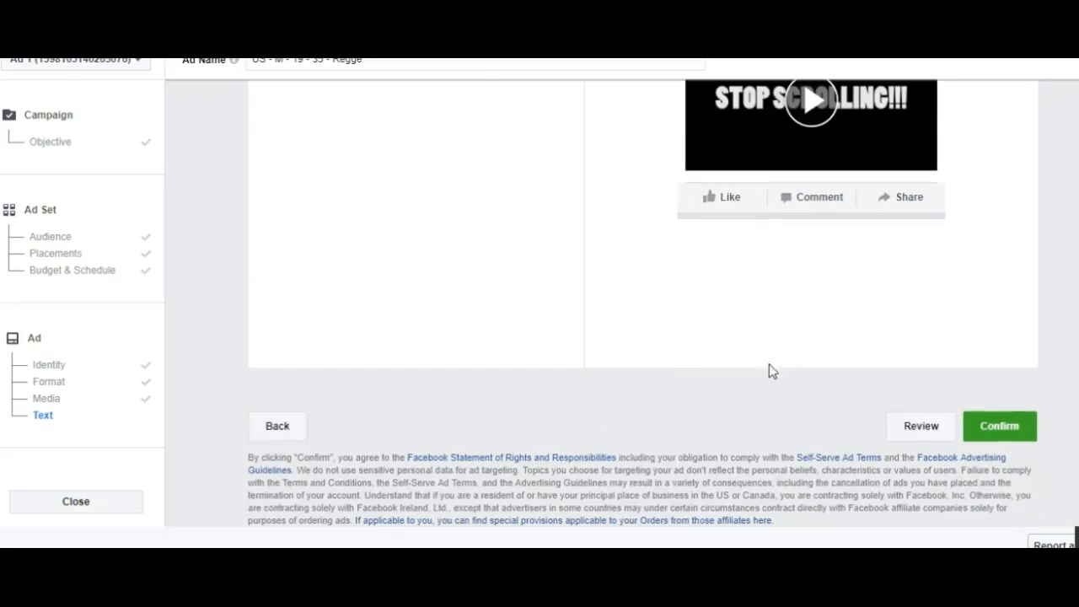
pyautogui.scroll(10, 792, 364)
pyautogui.scroll(4, 544, 414)
pyautogui.scroll(-6, 592, 416)
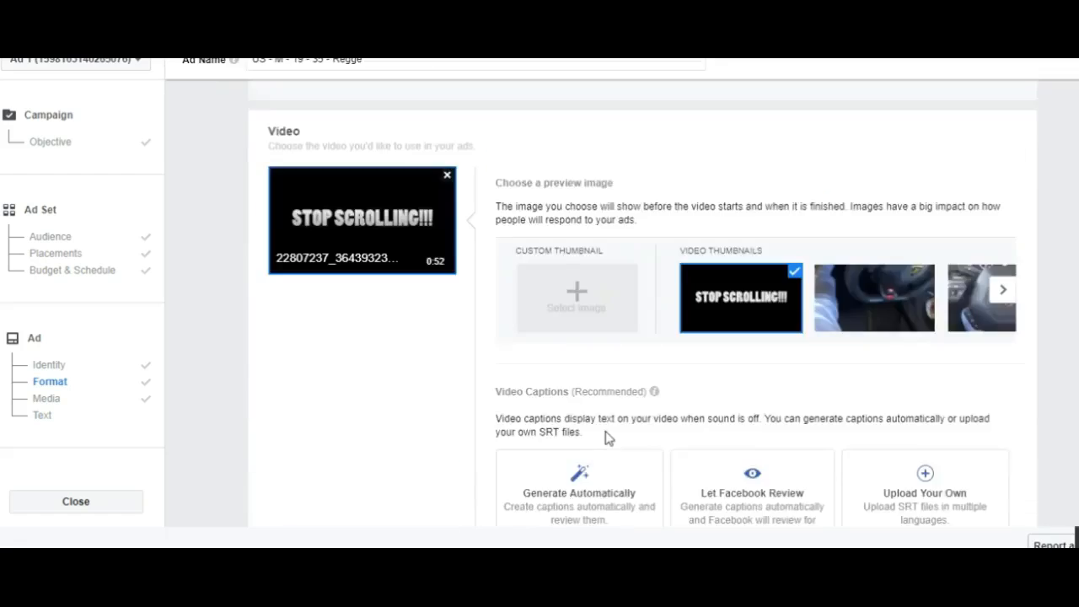
# Step: Confirm the finished ad for publishing and continue past the confirmation status to the campaign's ads list
pyautogui.scroll(-10, 594, 434)
pyautogui.click(992, 428)
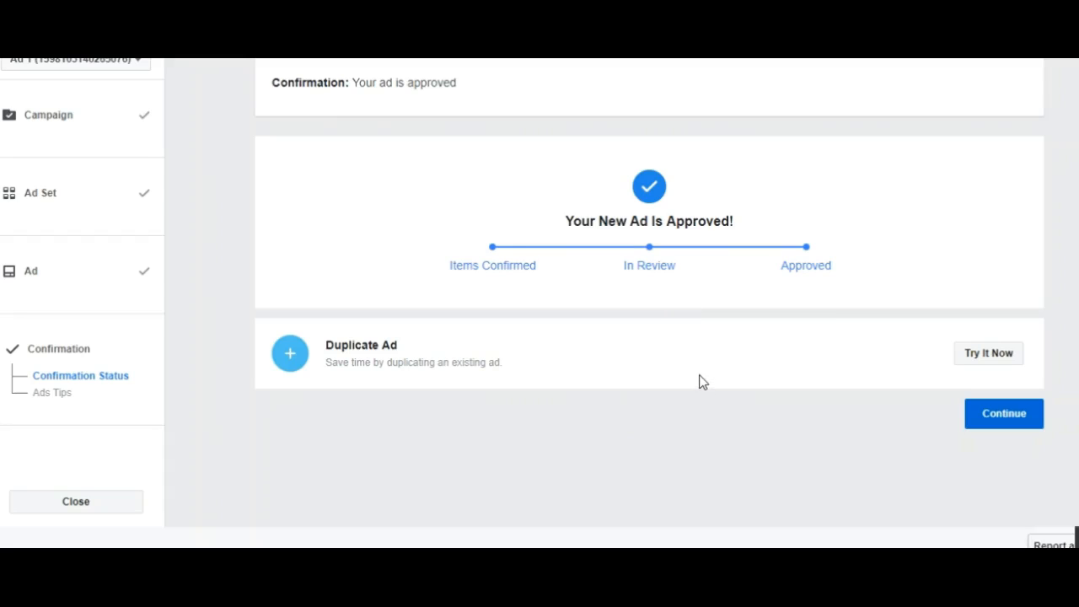
pyautogui.click(1010, 416)
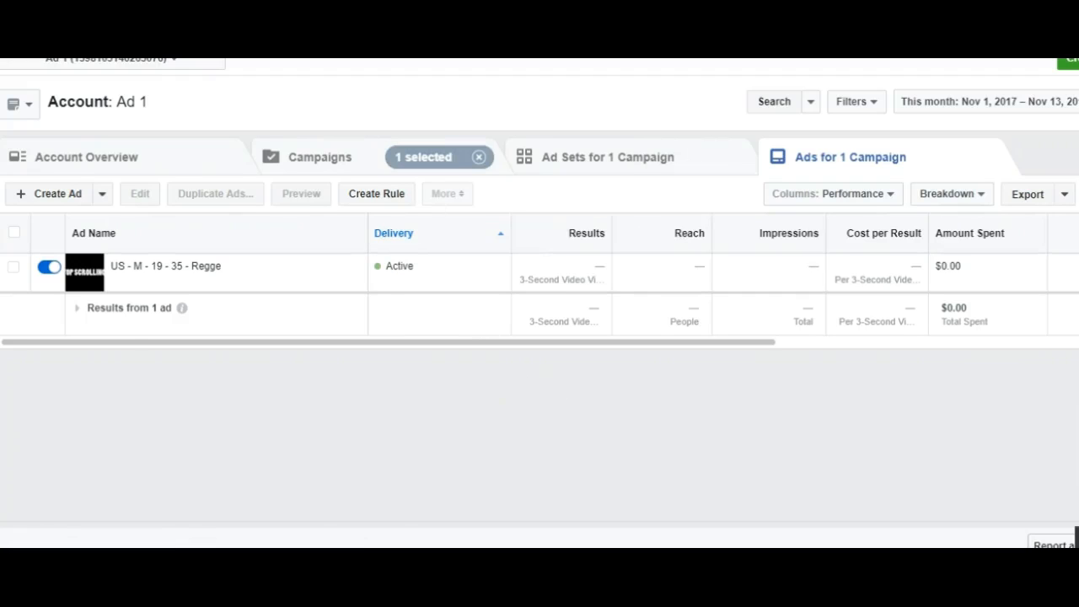
# Step: Switch to the Facebook site, return to the news feed and open the page running the ad from the Your Pages list
pyautogui.click(472, 4)
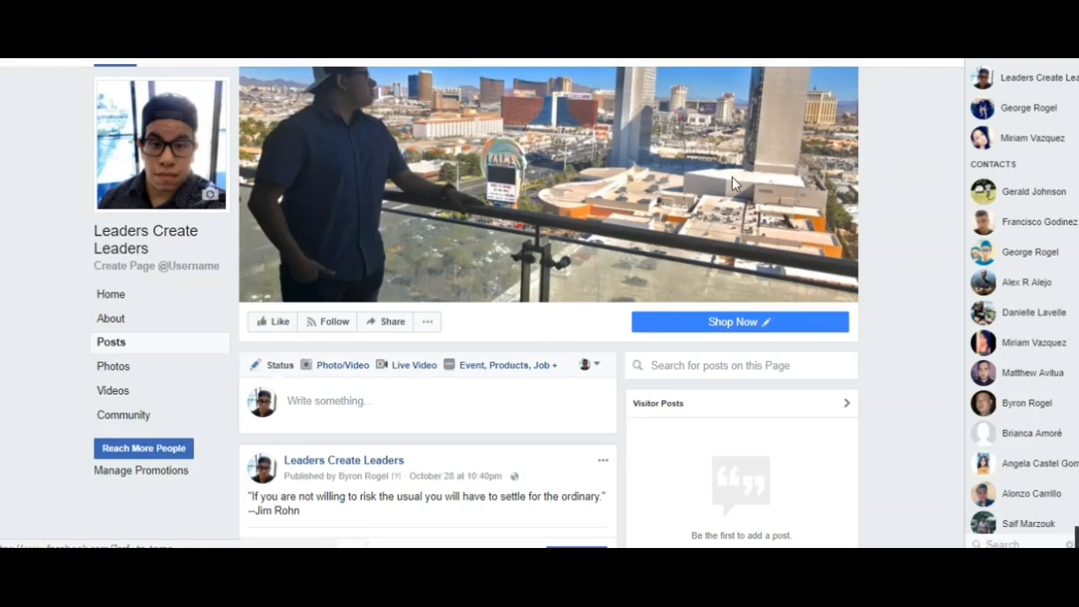
pyautogui.scroll(-3, 823, 253)
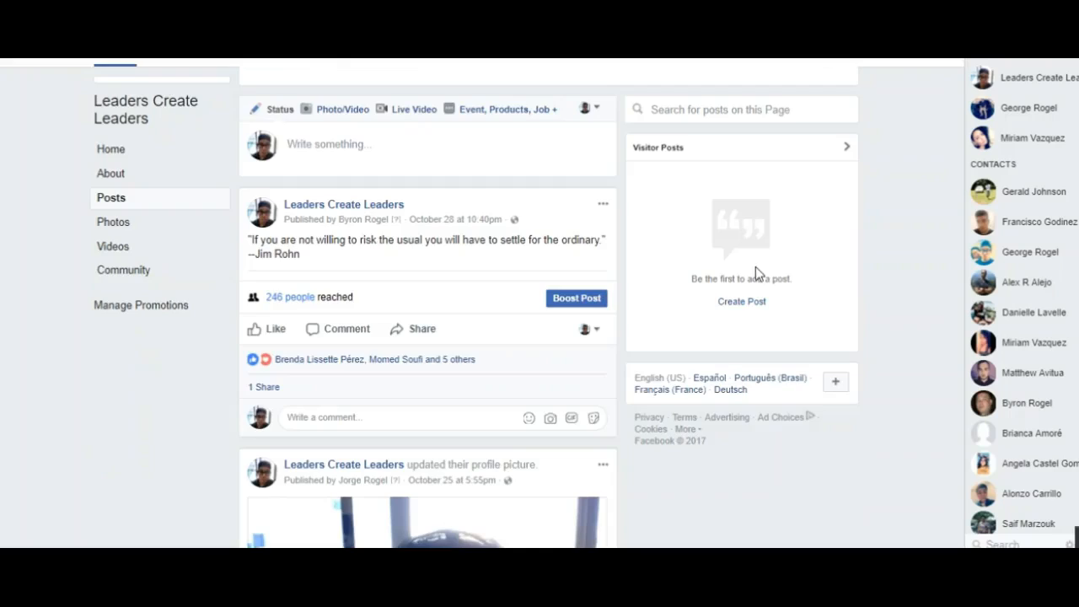
pyautogui.hotkey('alt', 'Left')
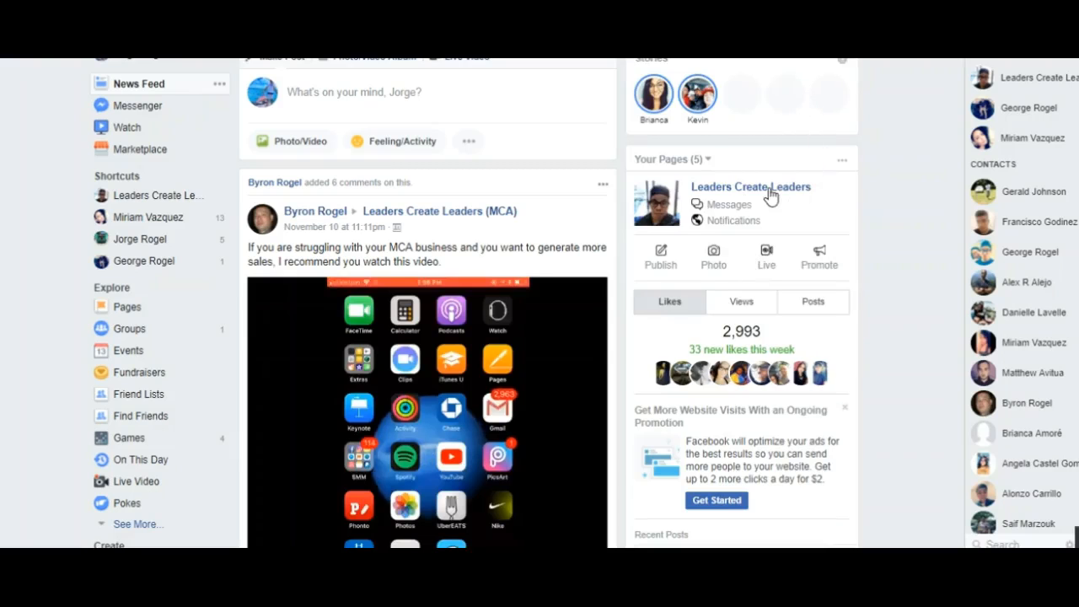
pyautogui.click(706, 160)
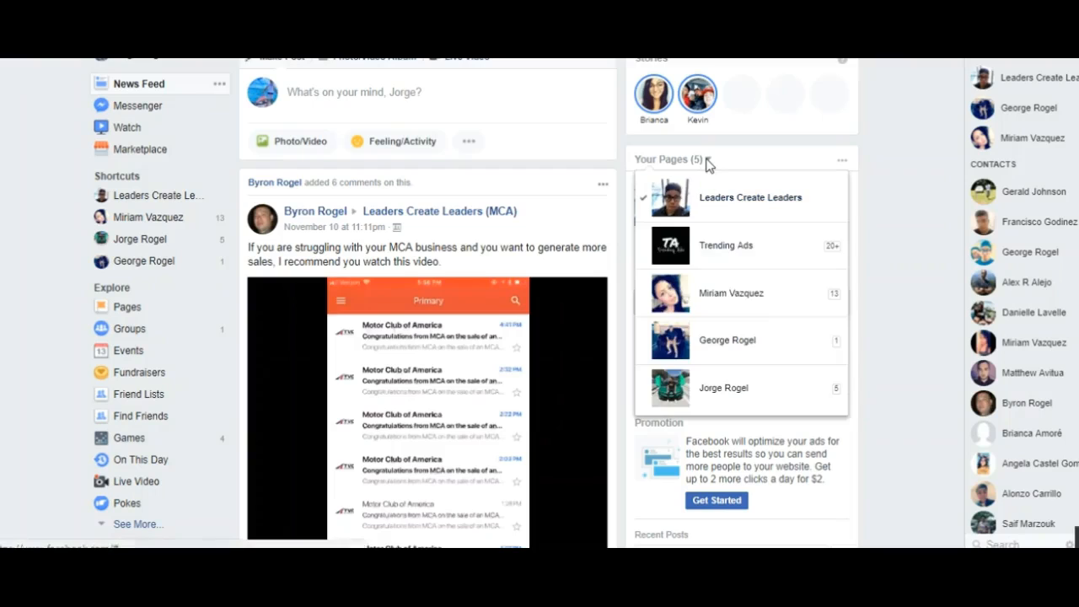
pyautogui.click(746, 344)
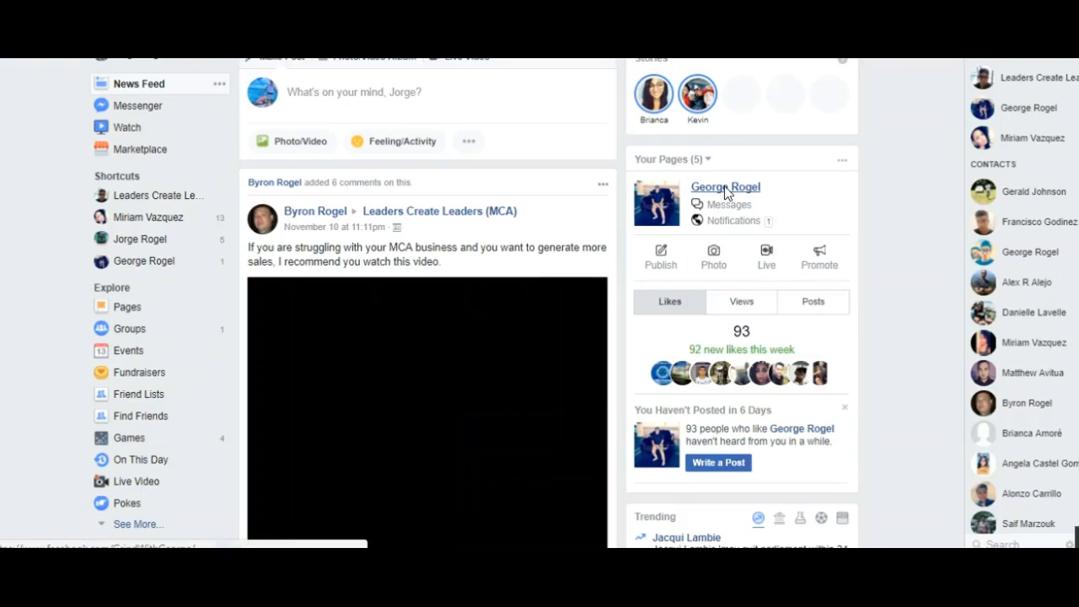
pyautogui.click(725, 186)
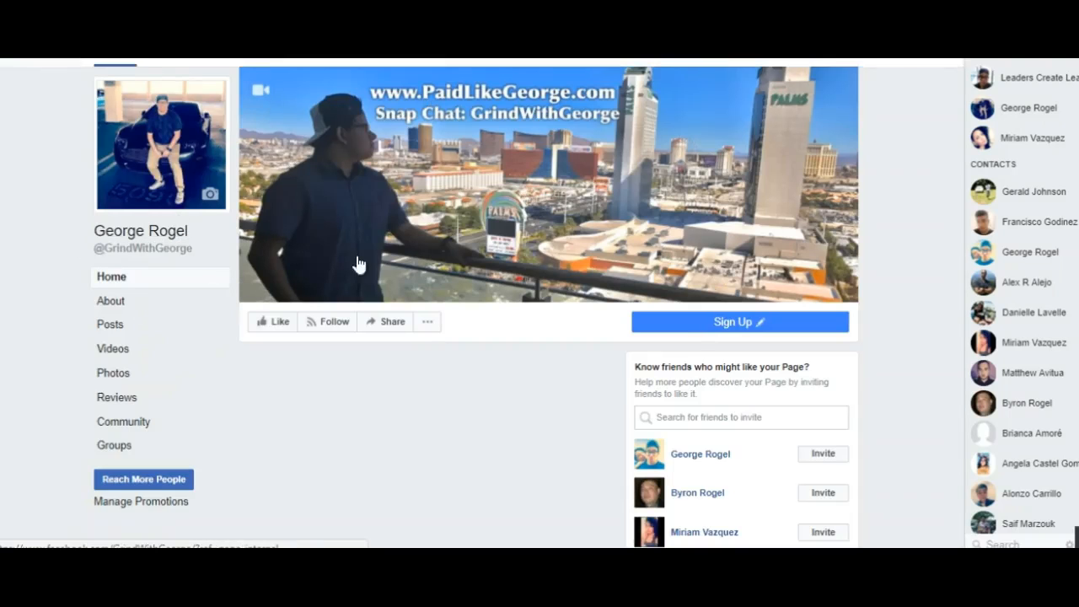
# Step: Examine the advertised page's home feed, including its posts, photos, weekly statistics and community details
pyautogui.scroll(-3, 624, 213)
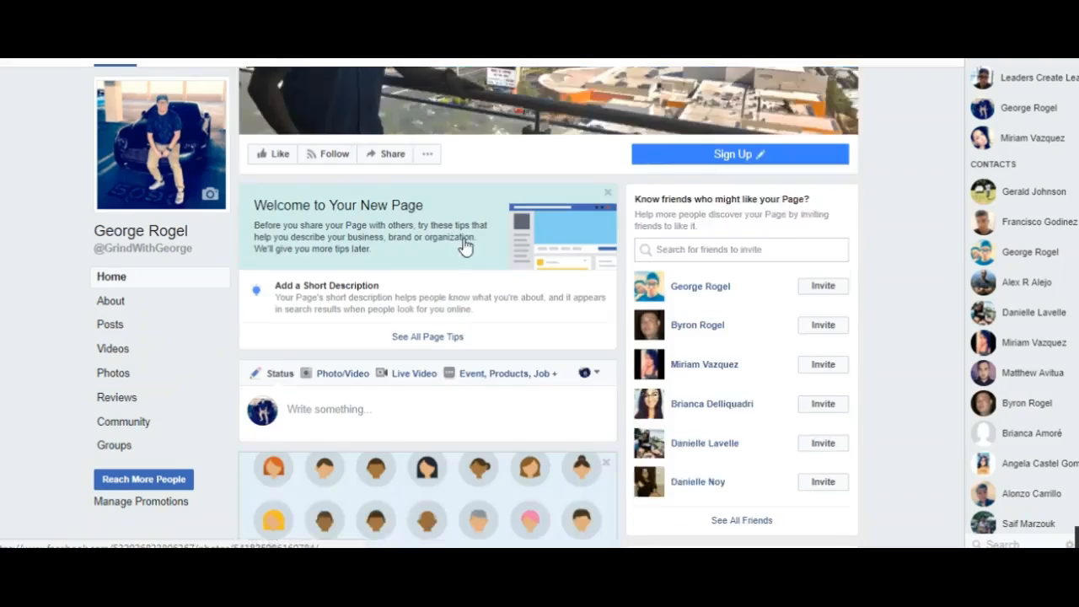
pyautogui.scroll(-4, 460, 232)
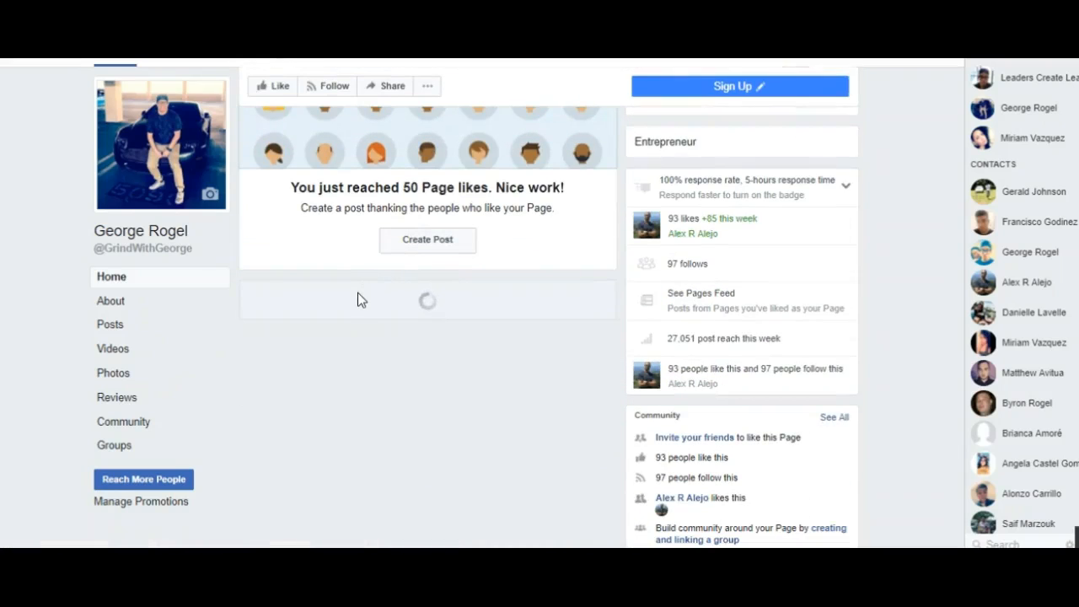
pyautogui.scroll(-7, 359, 297)
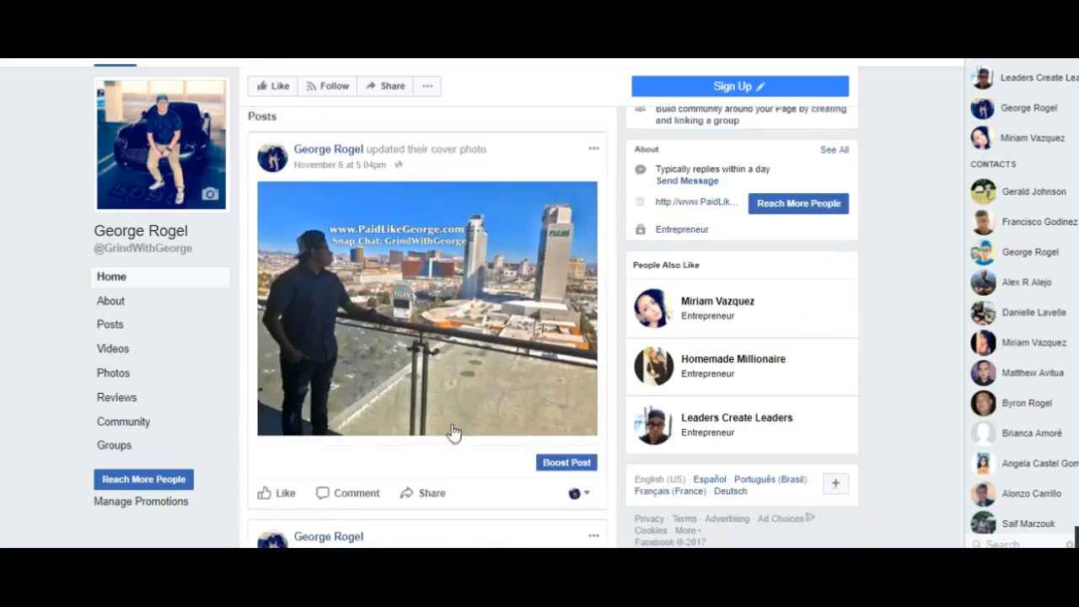
pyautogui.scroll(-4, 423, 316)
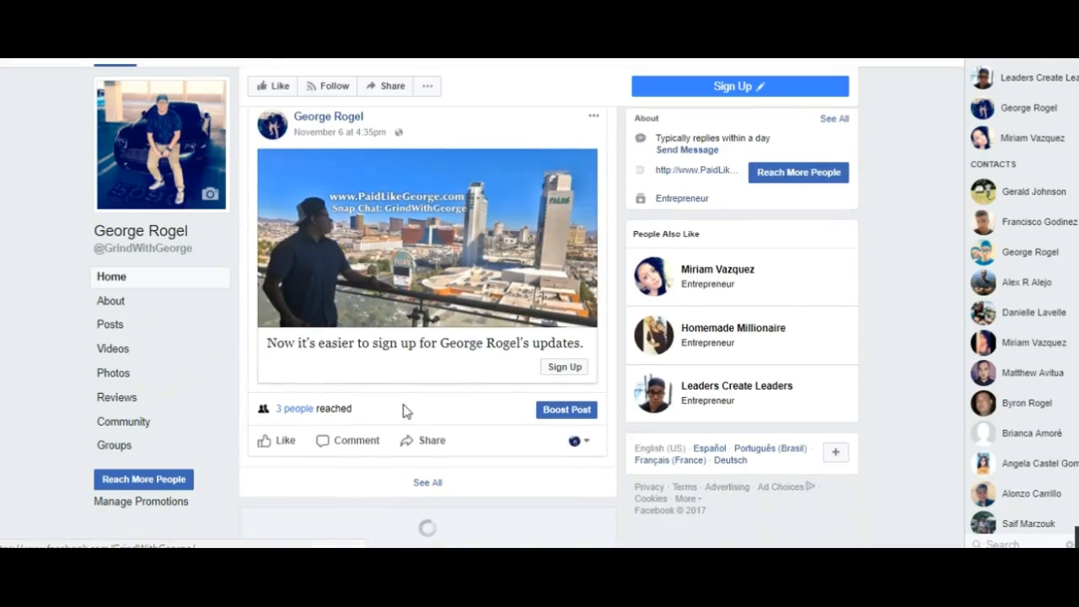
pyautogui.scroll(2, 434, 235)
pyautogui.scroll(5, 434, 233)
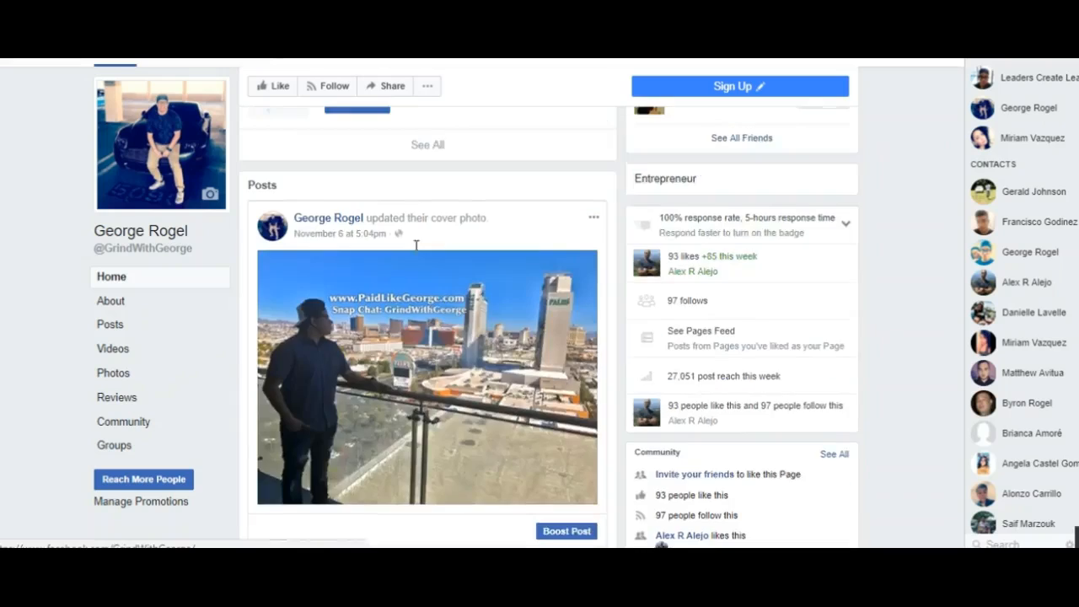
pyautogui.scroll(2, 413, 267)
pyautogui.scroll(-14, 413, 278)
pyautogui.scroll(-12, 413, 314)
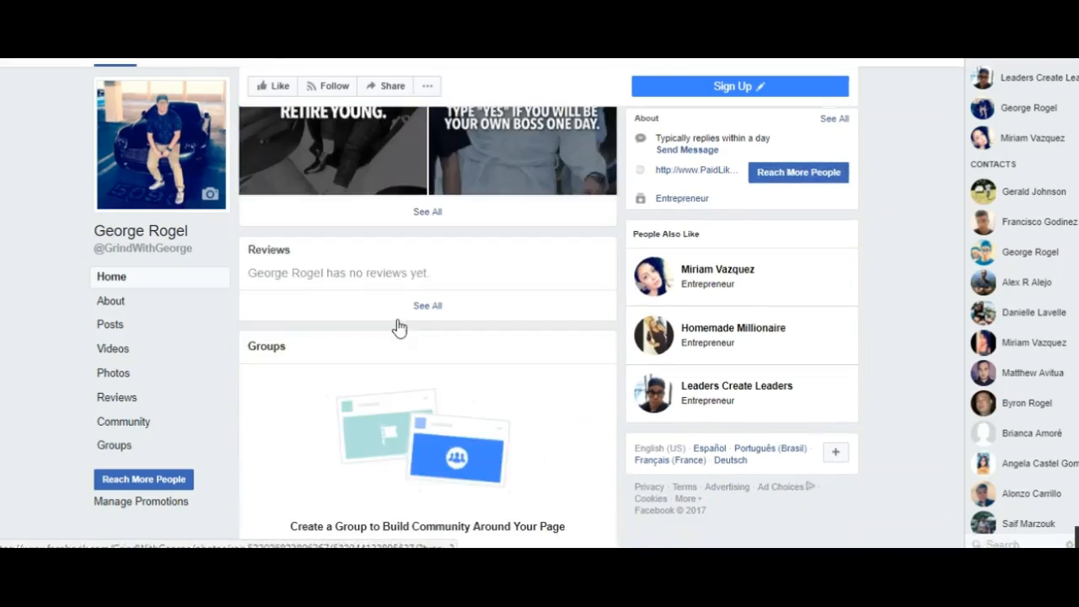
pyautogui.scroll(4, 403, 305)
pyautogui.scroll(5, 403, 305)
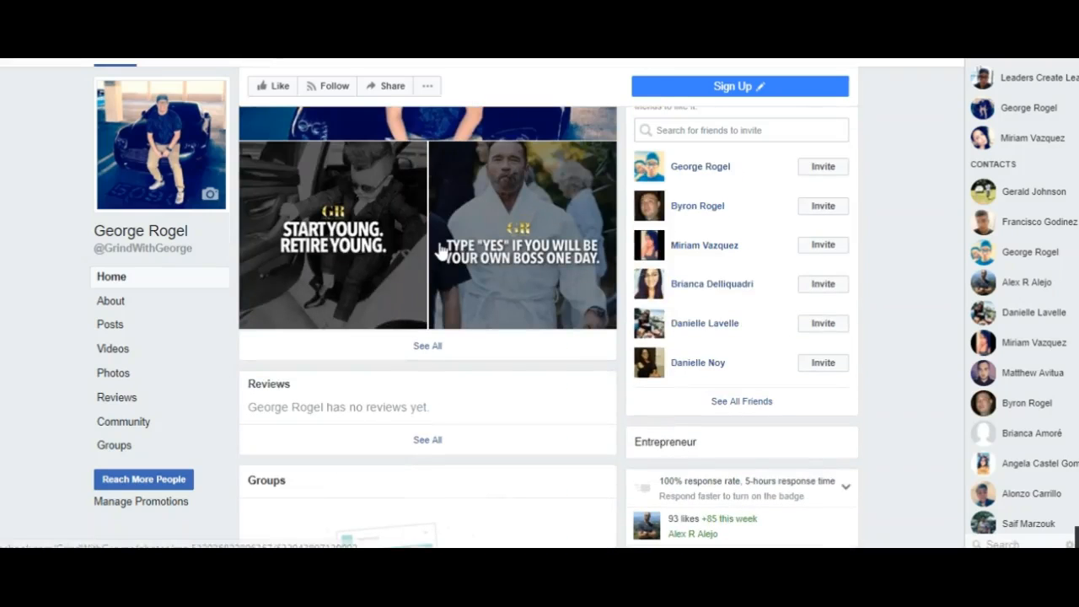
pyautogui.scroll(4, 443, 248)
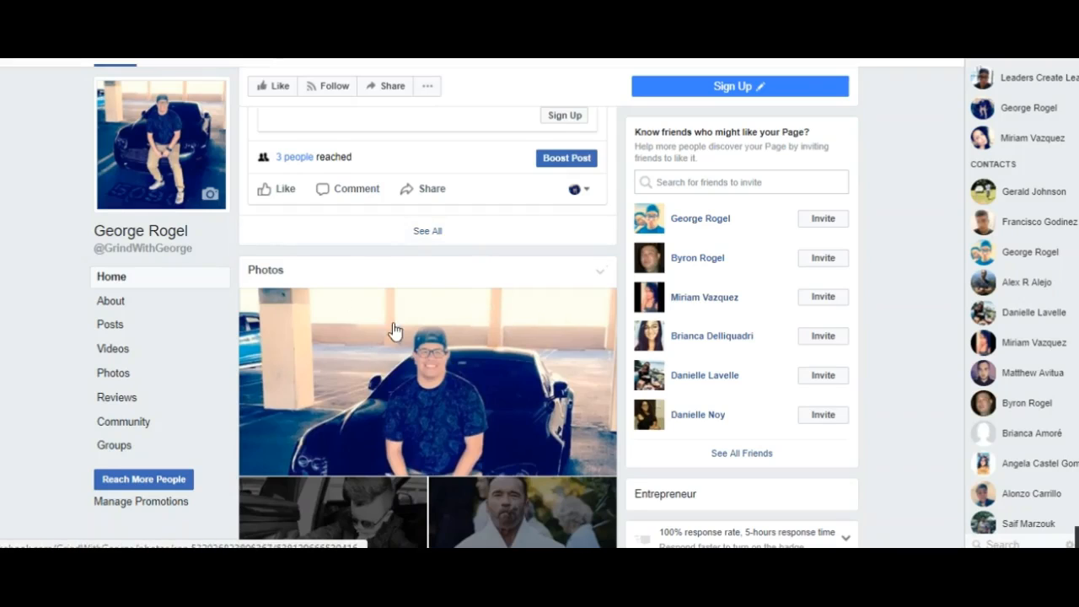
pyautogui.scroll(3, 393, 332)
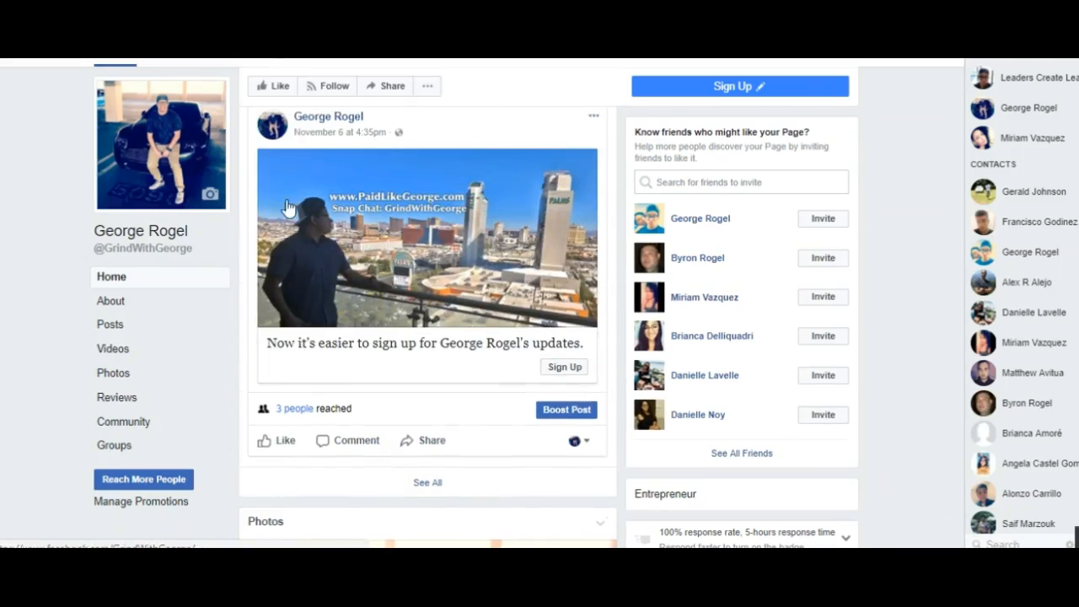
pyautogui.scroll(6, 503, 278)
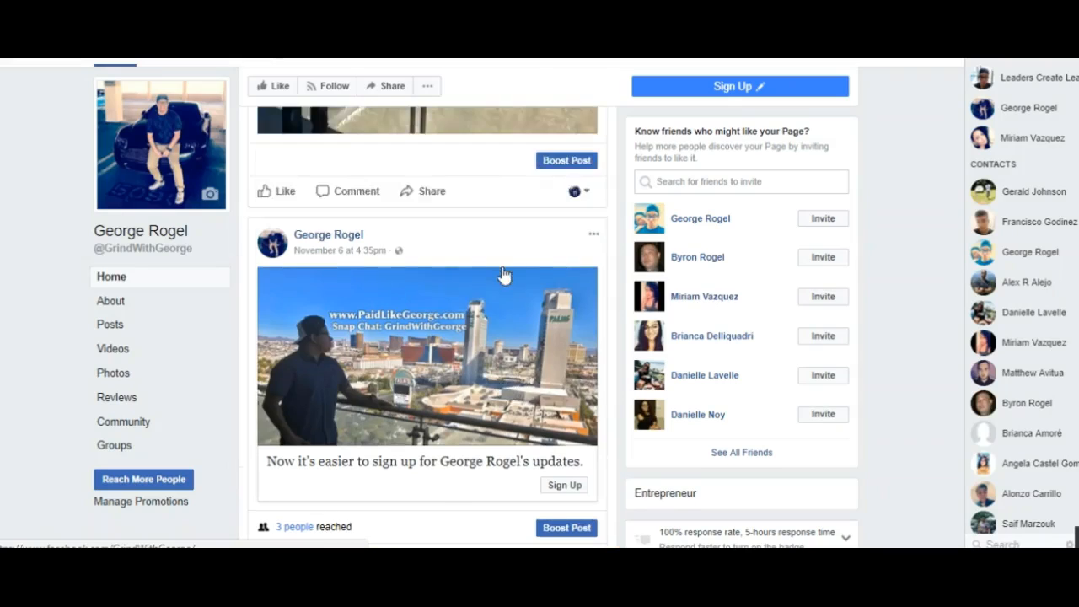
pyautogui.scroll(7, 447, 246)
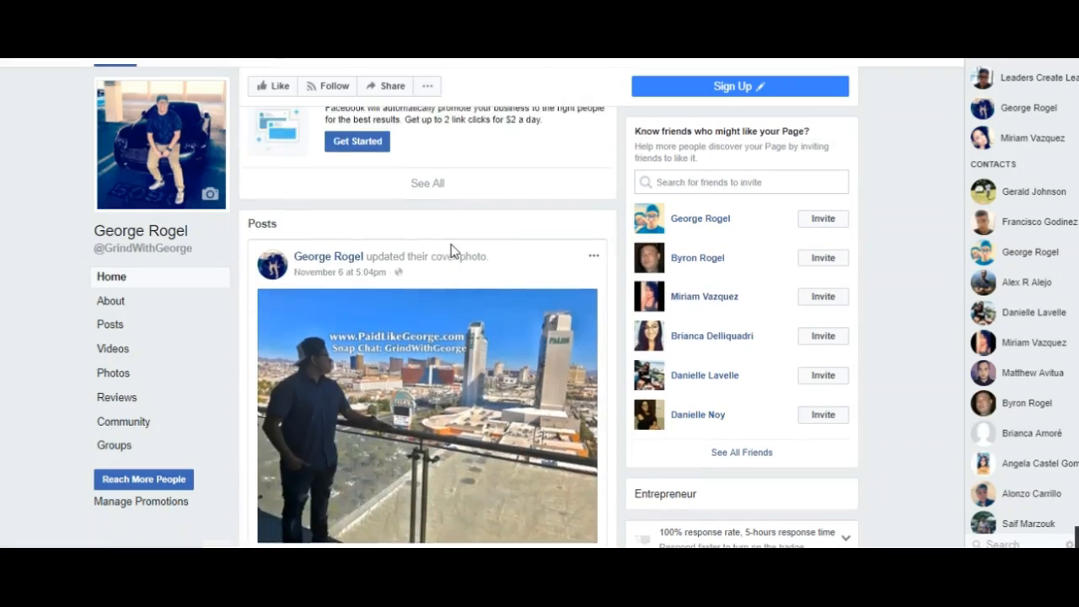
pyautogui.scroll(2, 452, 246)
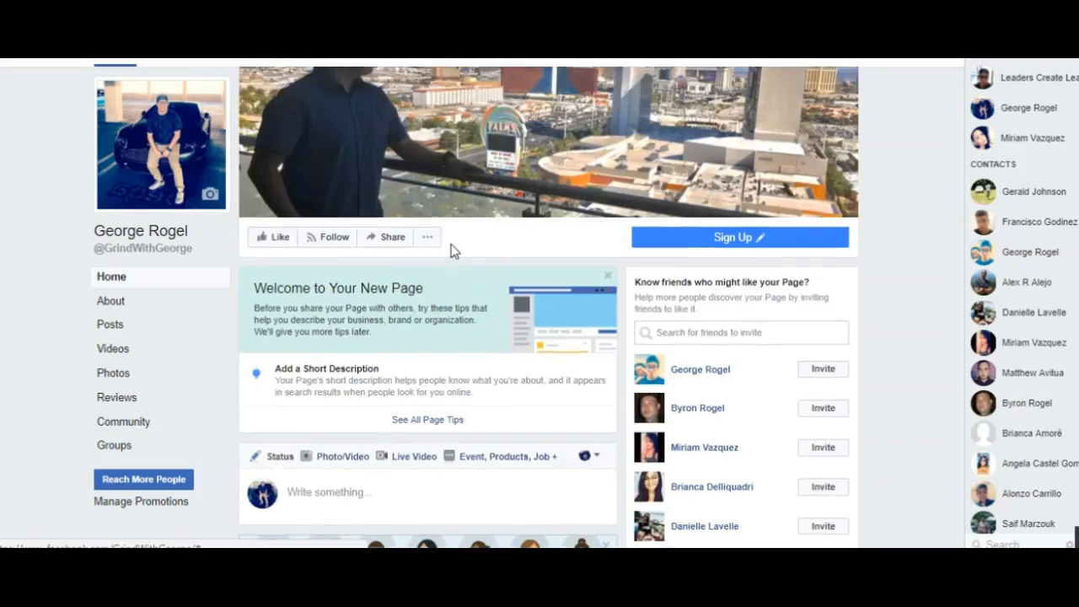
pyautogui.scroll(-6, 451, 248)
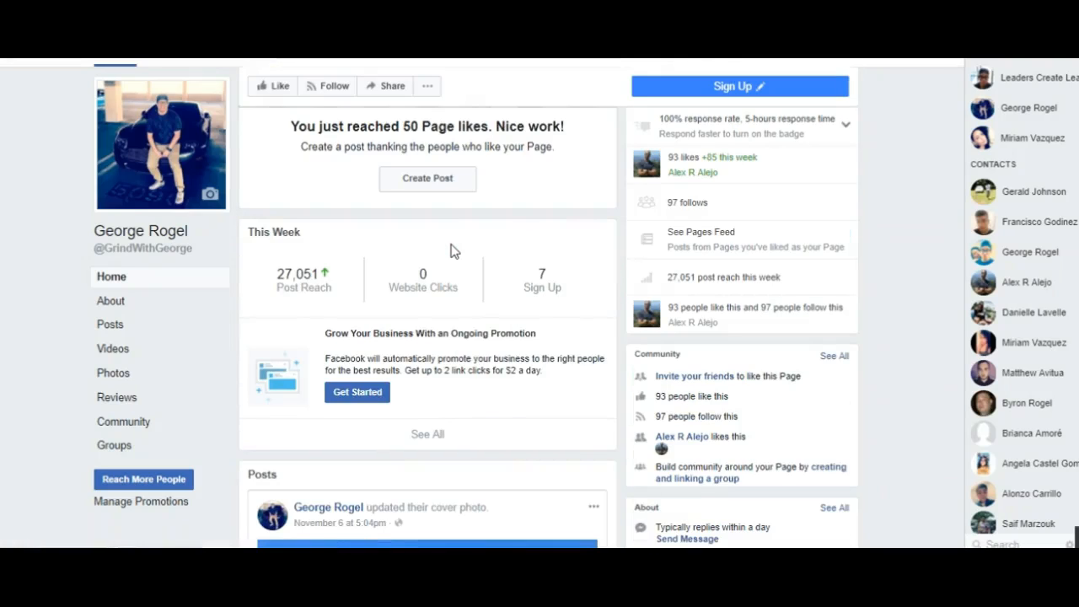
pyautogui.scroll(3, 451, 250)
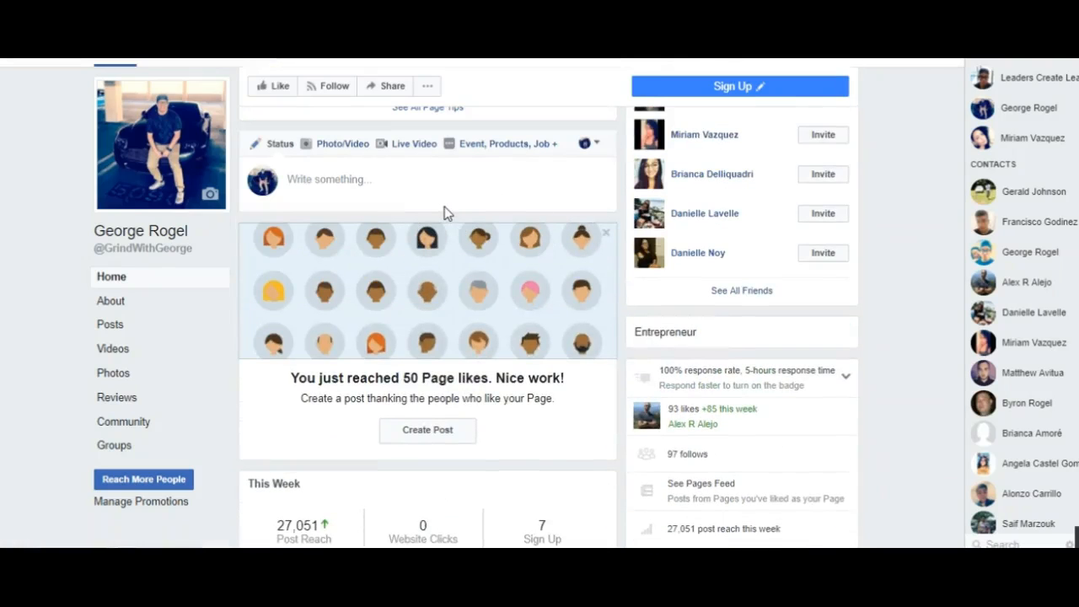